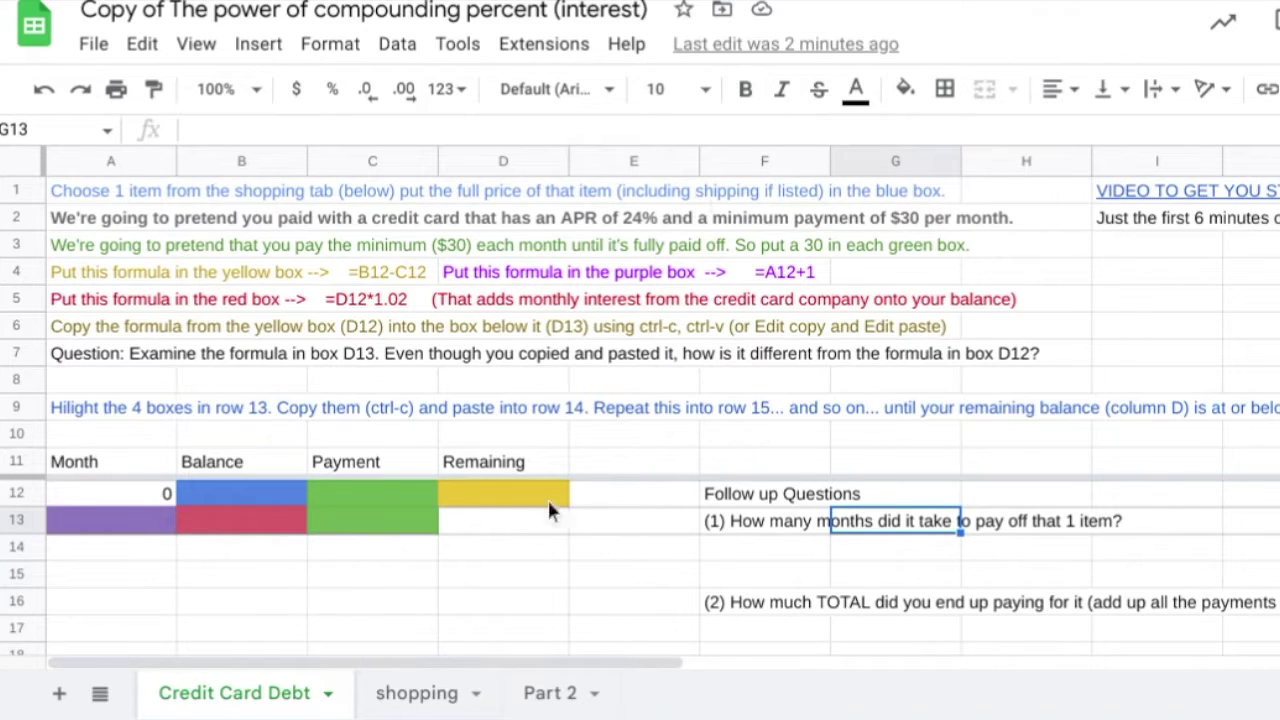
- Examine the items, prices and shipping costs on the shopping sheet, and return to the Credit Card Debt sheet
click(395, 700)
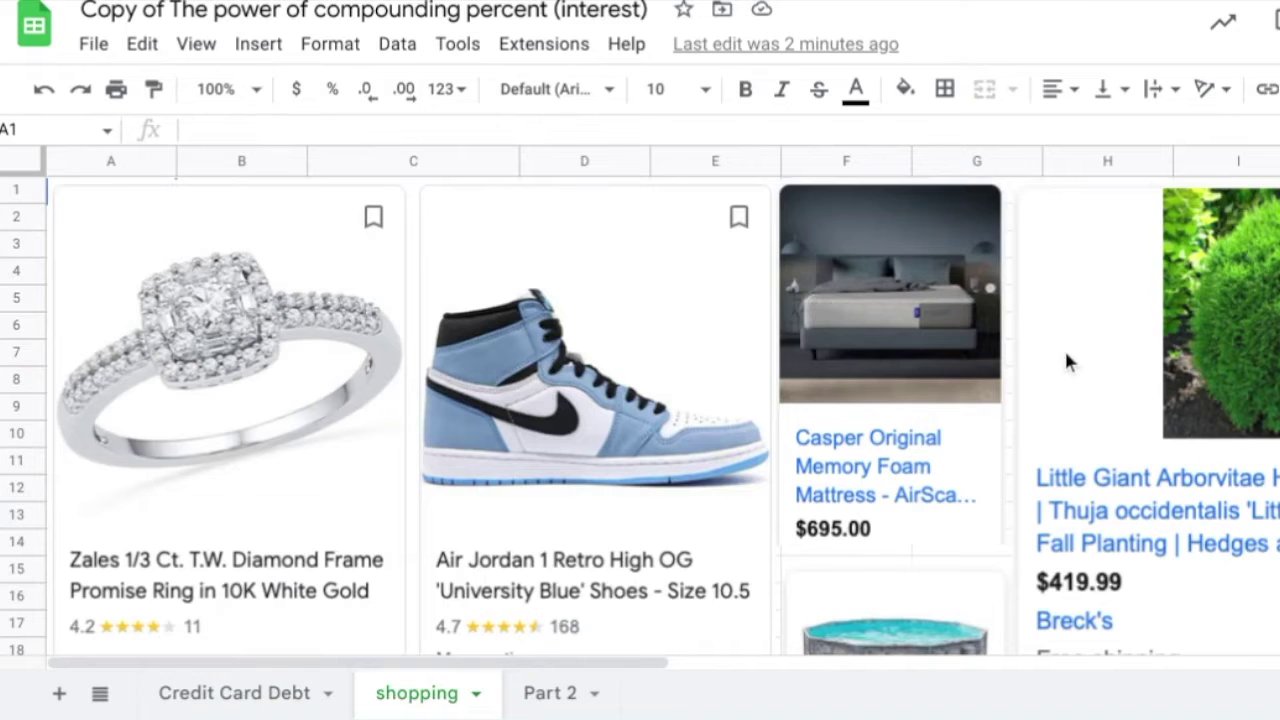
scroll(1066, 360, down, 4)
scroll(1066, 360, down, 5)
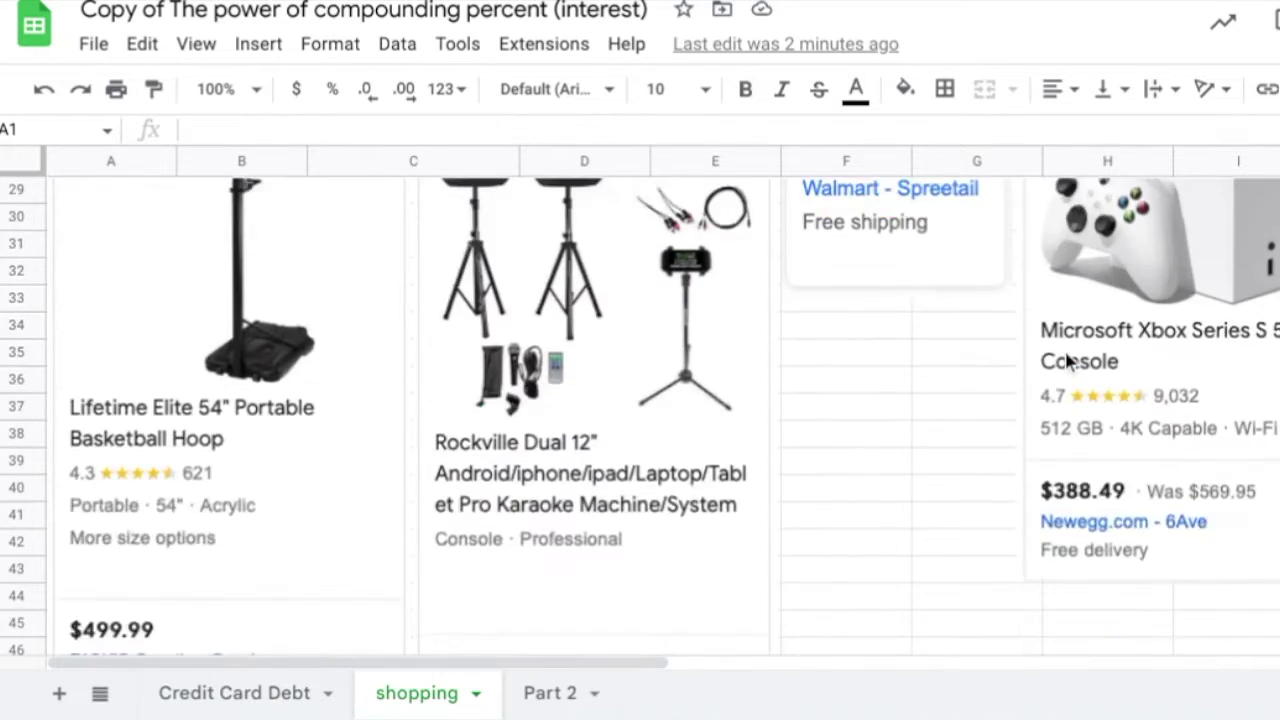
scroll(1066, 360, down, 3)
scroll(1066, 360, up, 4)
scroll(1066, 360, up, 8)
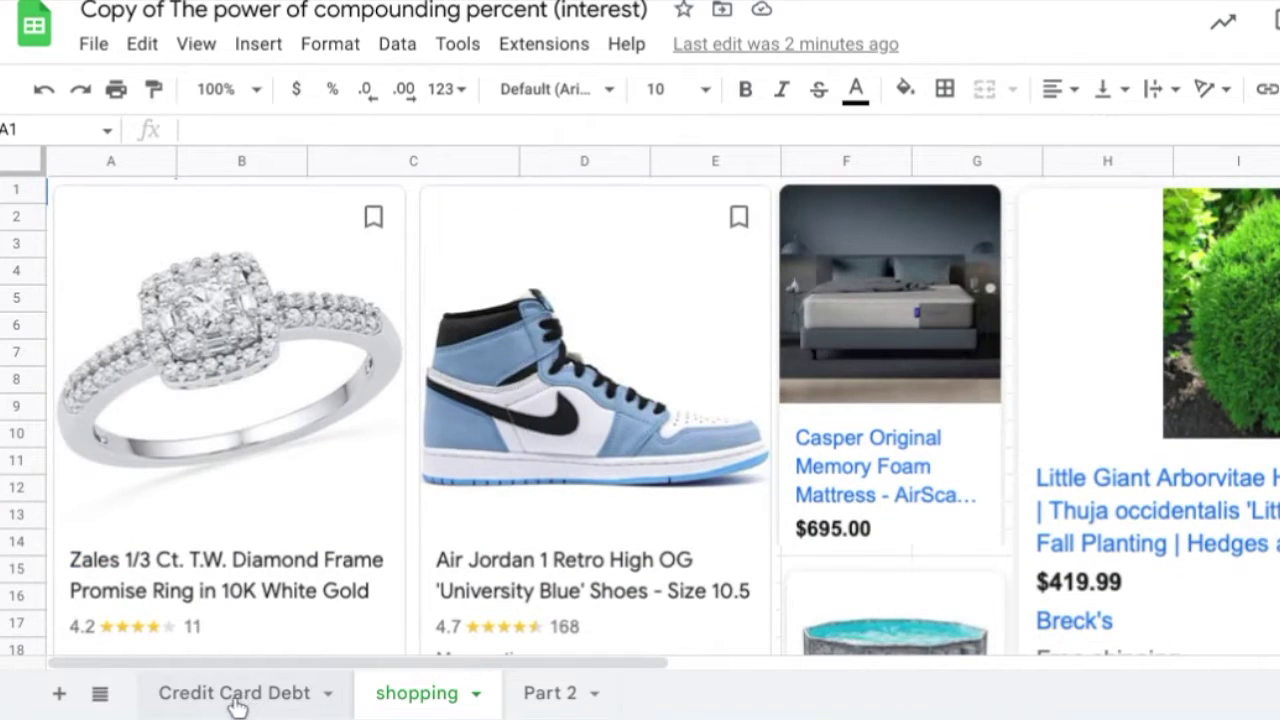
scroll(576, 445, down, 4)
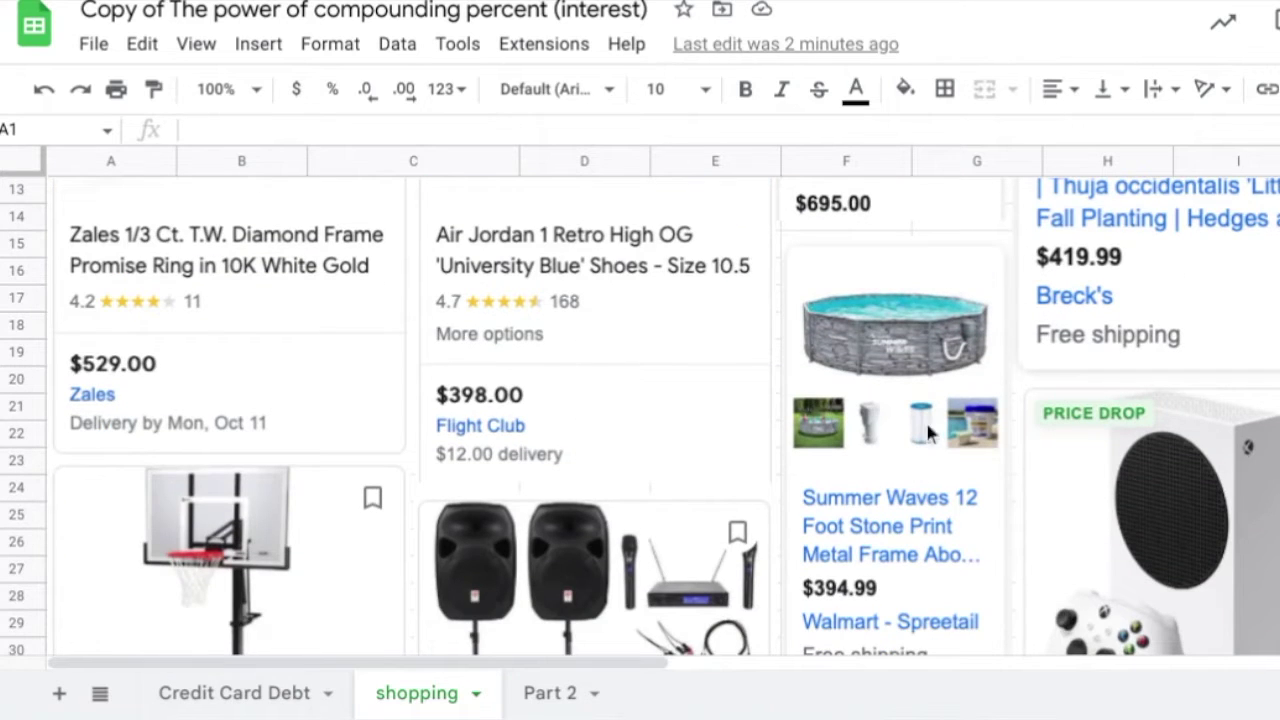
scroll(928, 430, down, 4)
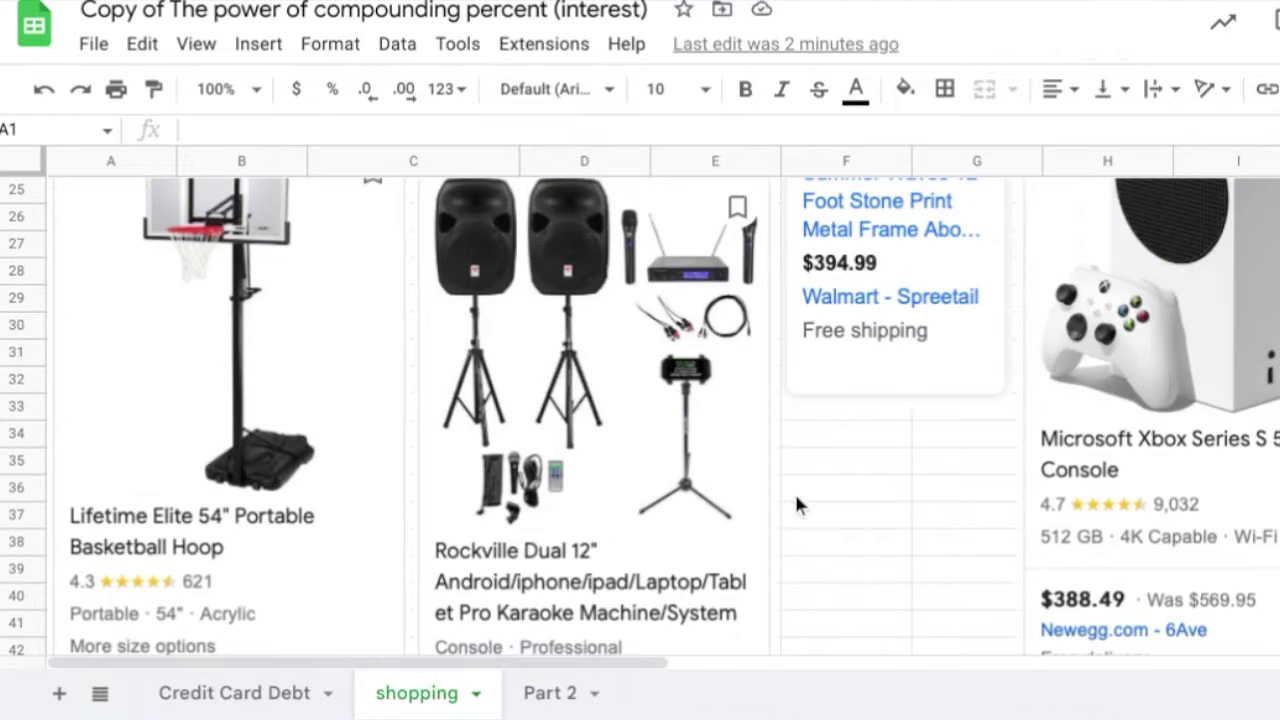
scroll(794, 491, up, 8)
scroll(796, 500, down, 3)
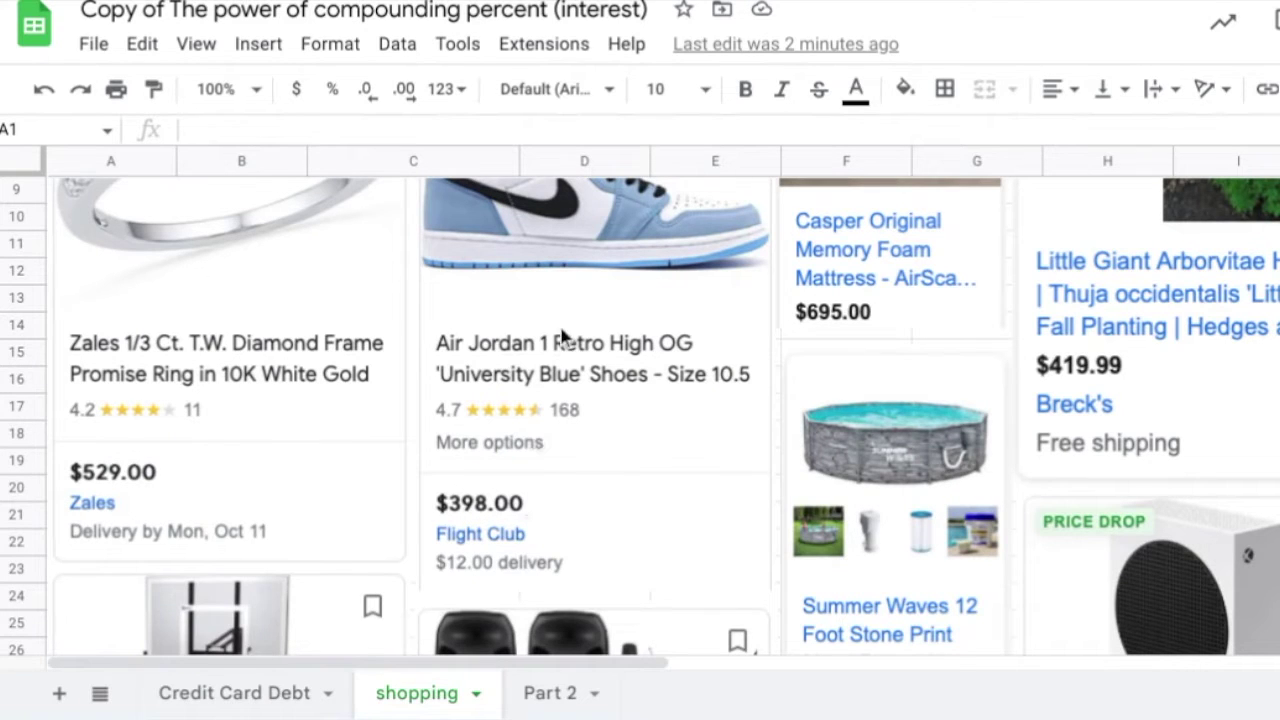
scroll(668, 488, up, 3)
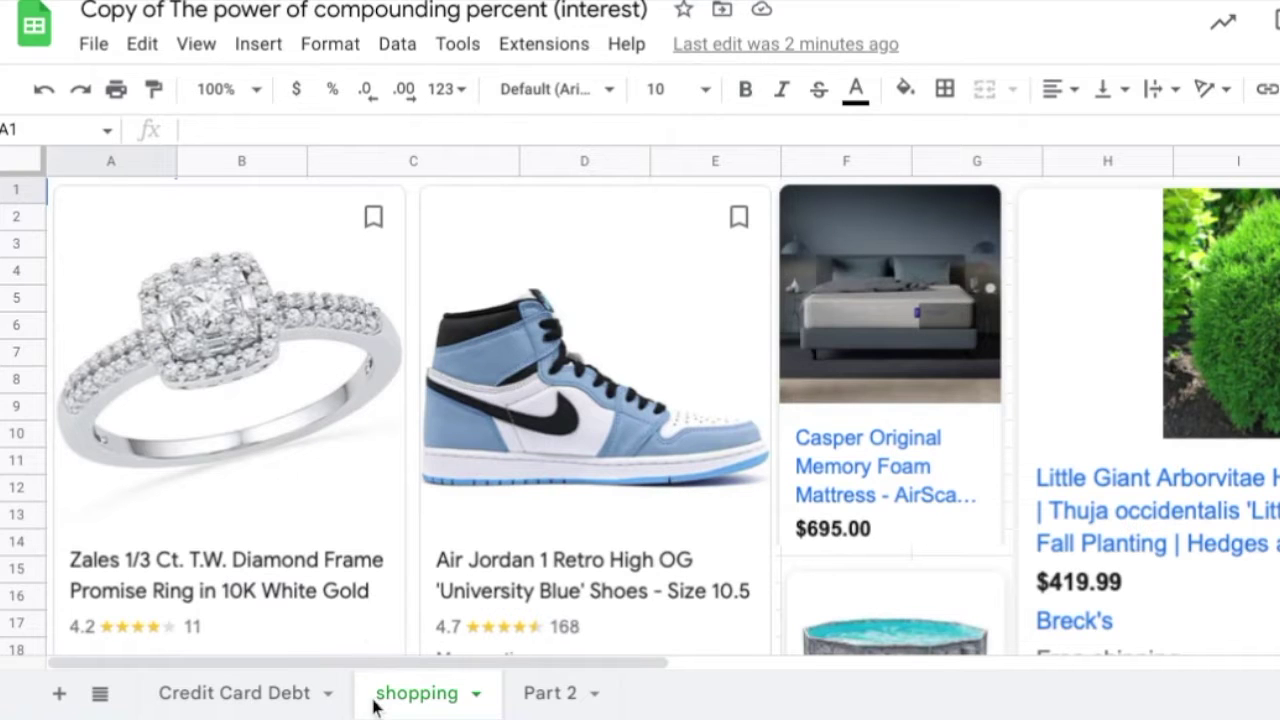
click(248, 703)
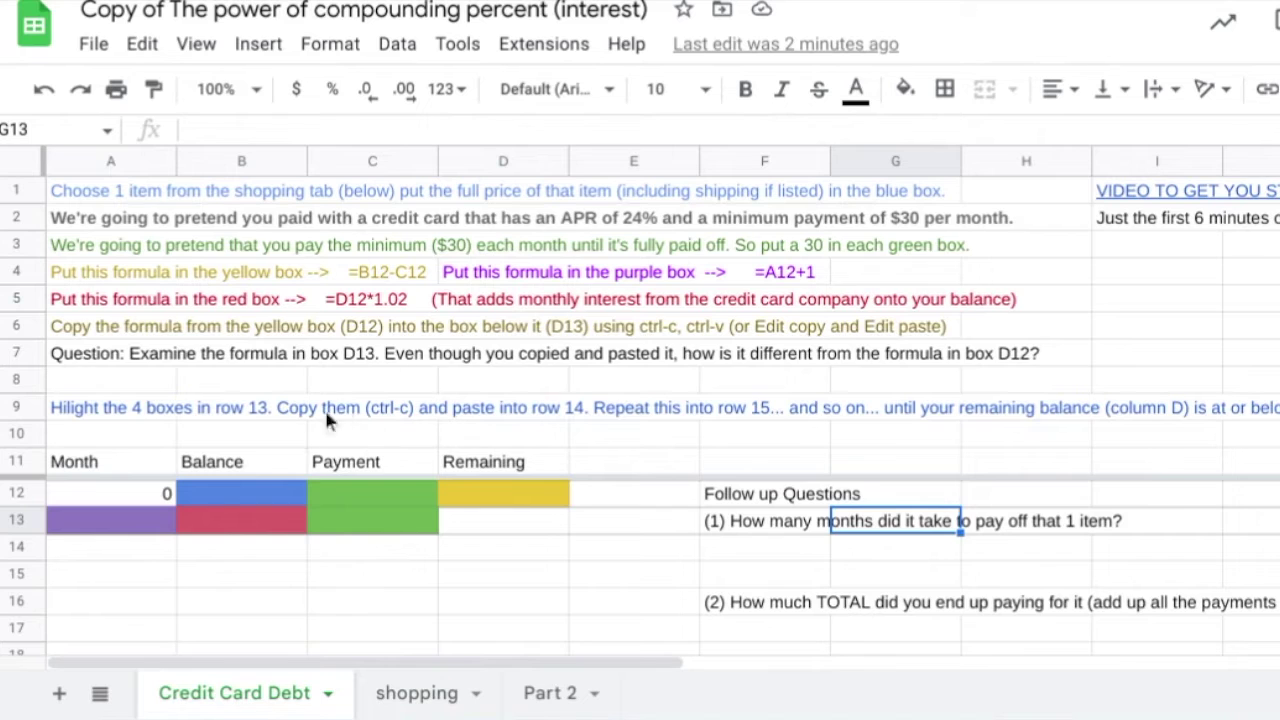
- Enter 120 as the starting balance in the blue cell B12
click(240, 497)
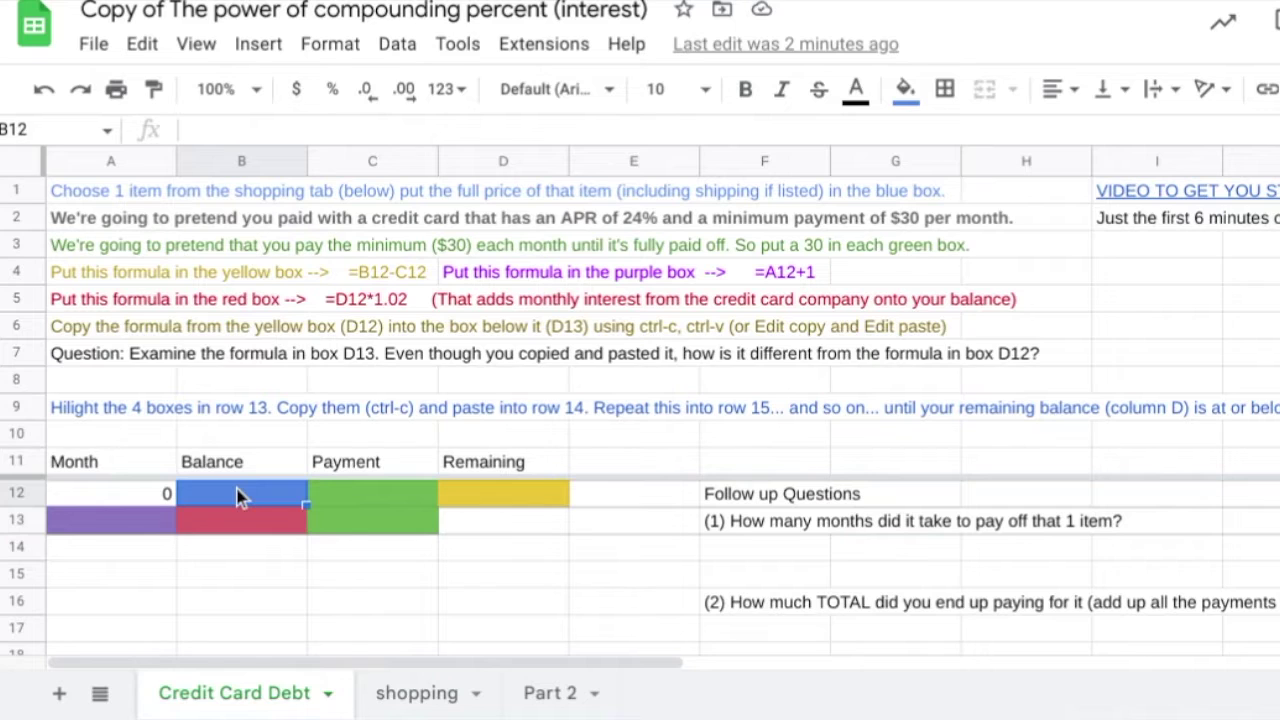
text(120)
key(Return)
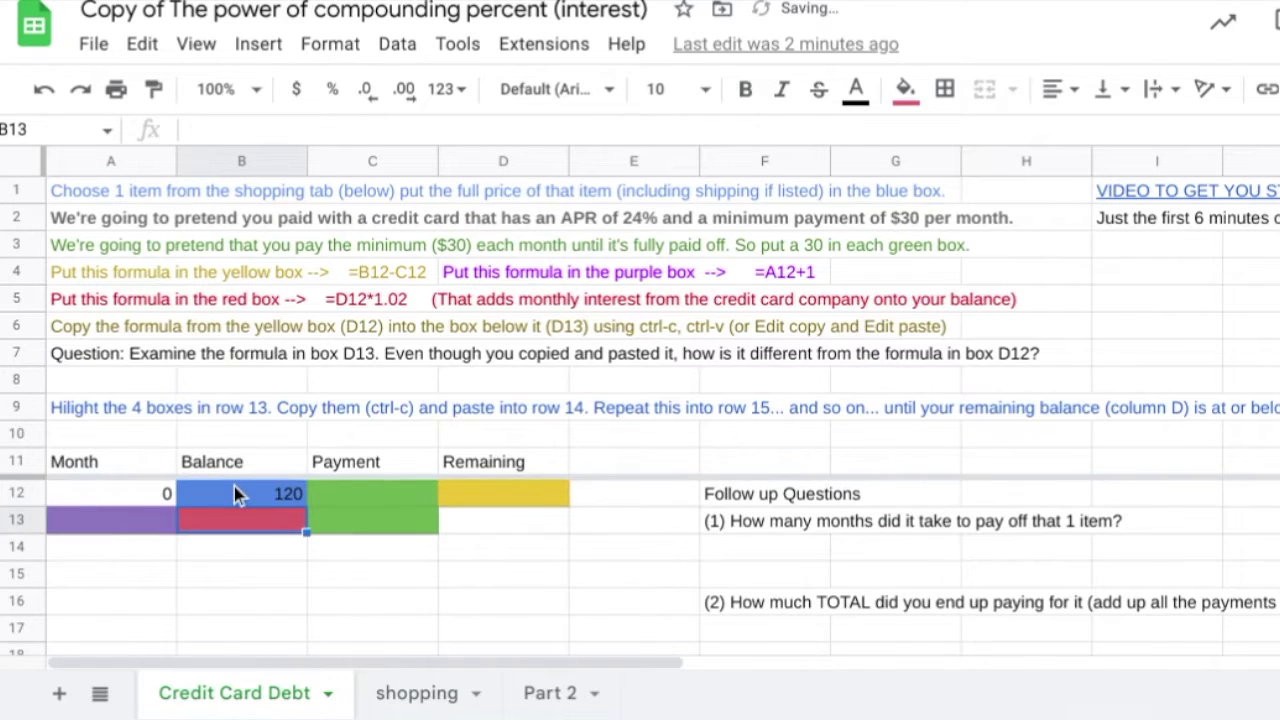
- Enter a payment of 30 in each of the green cells C12 and C13
key(Up)
key(Right)
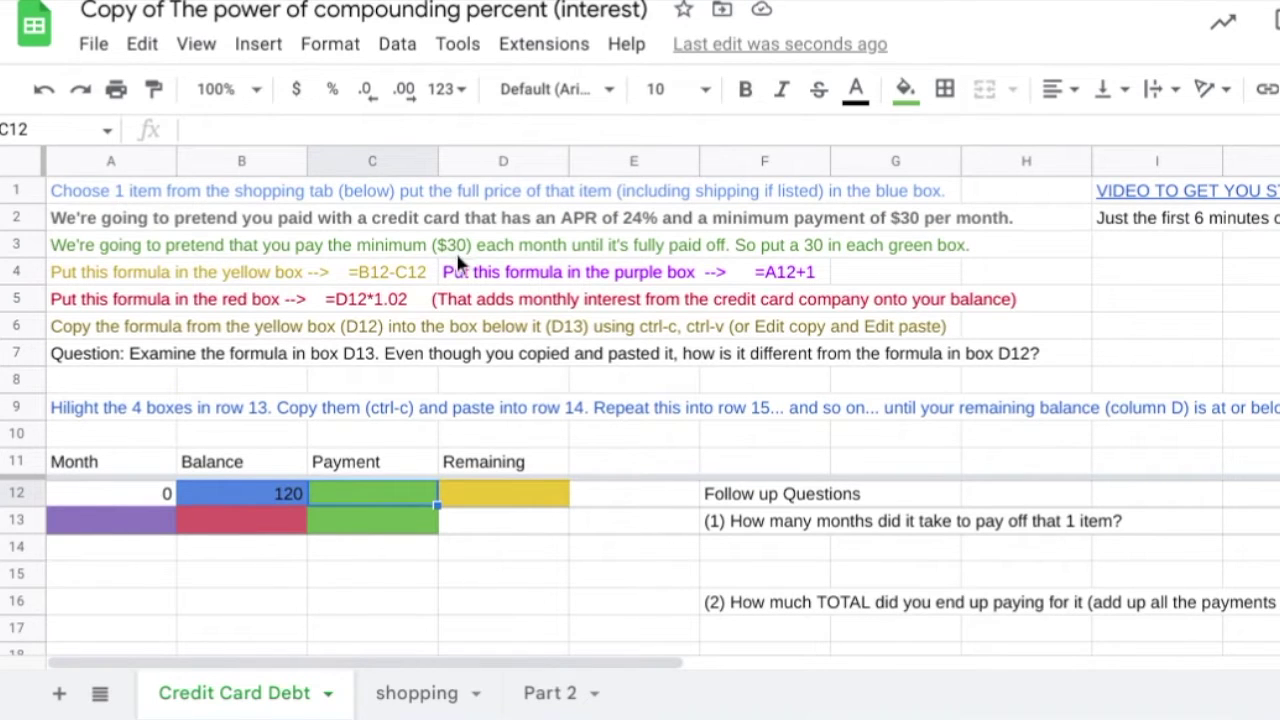
click(383, 520)
click(380, 493)
text(30)
key(Return)
text(30)
key(Up)
- Set the starting balance in the blue cell B12 to 220
key(Left)
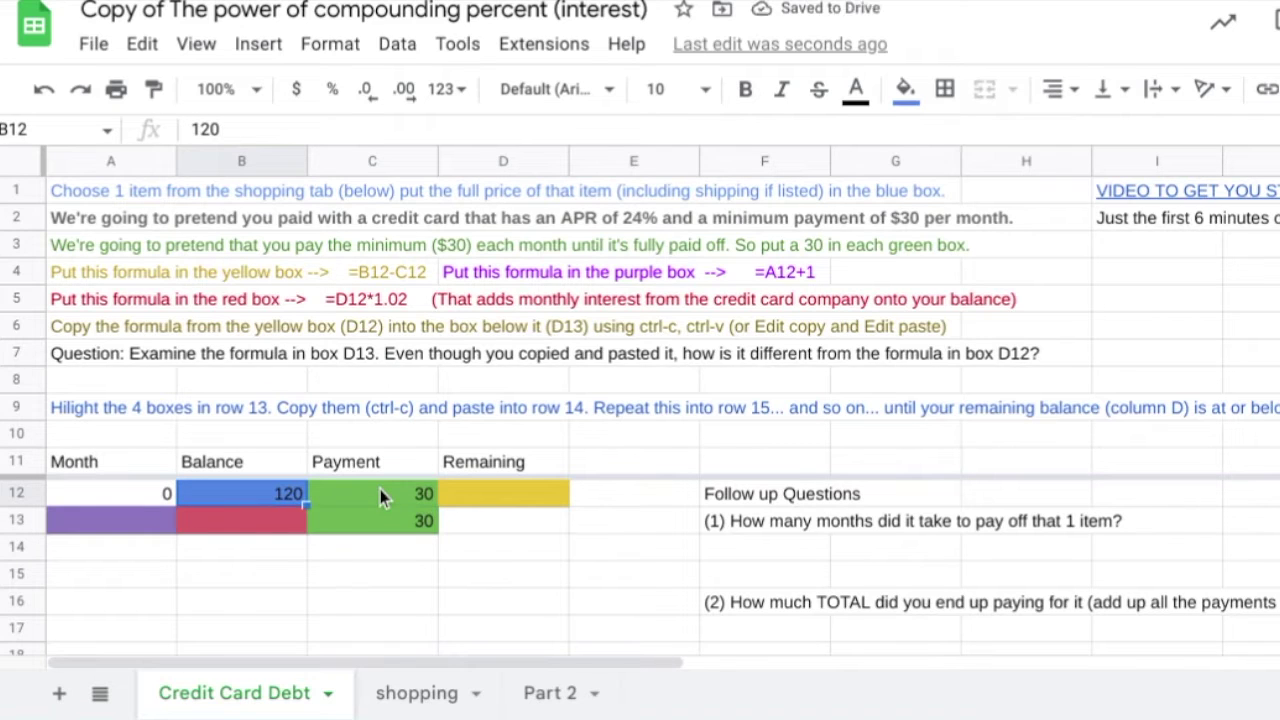
key(Right)
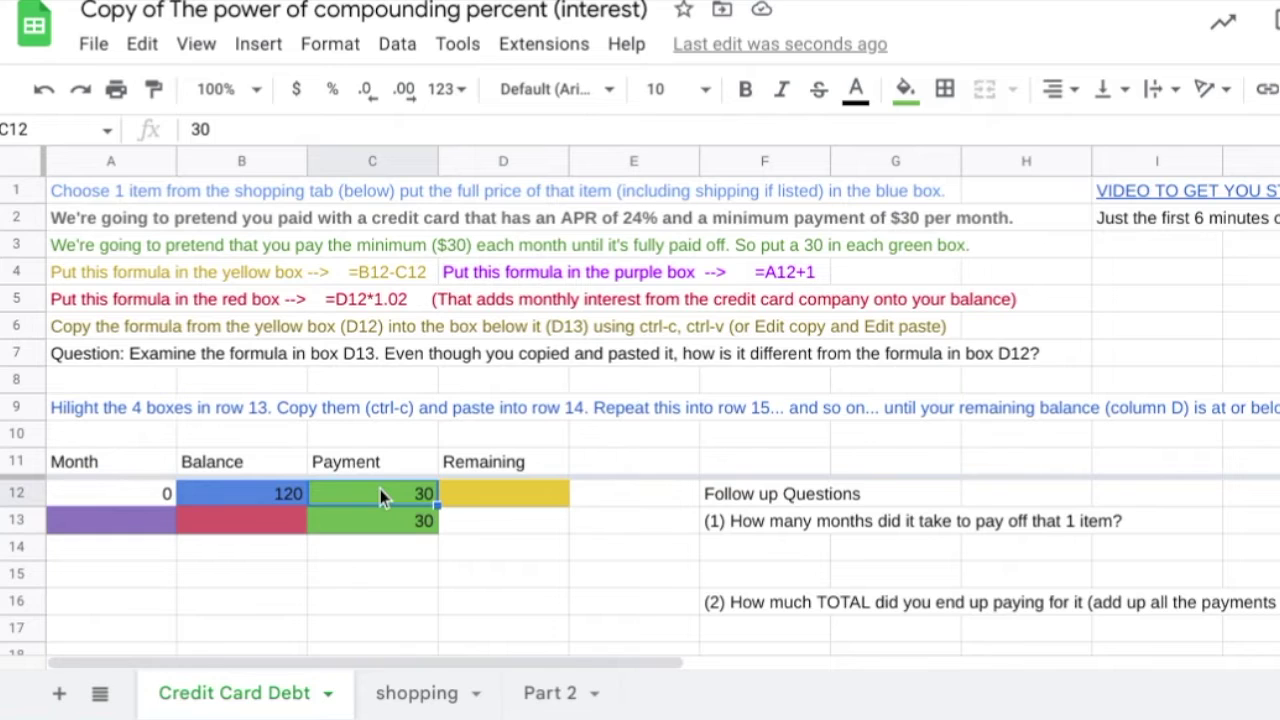
key(Down)
key(Up)
key(Left)
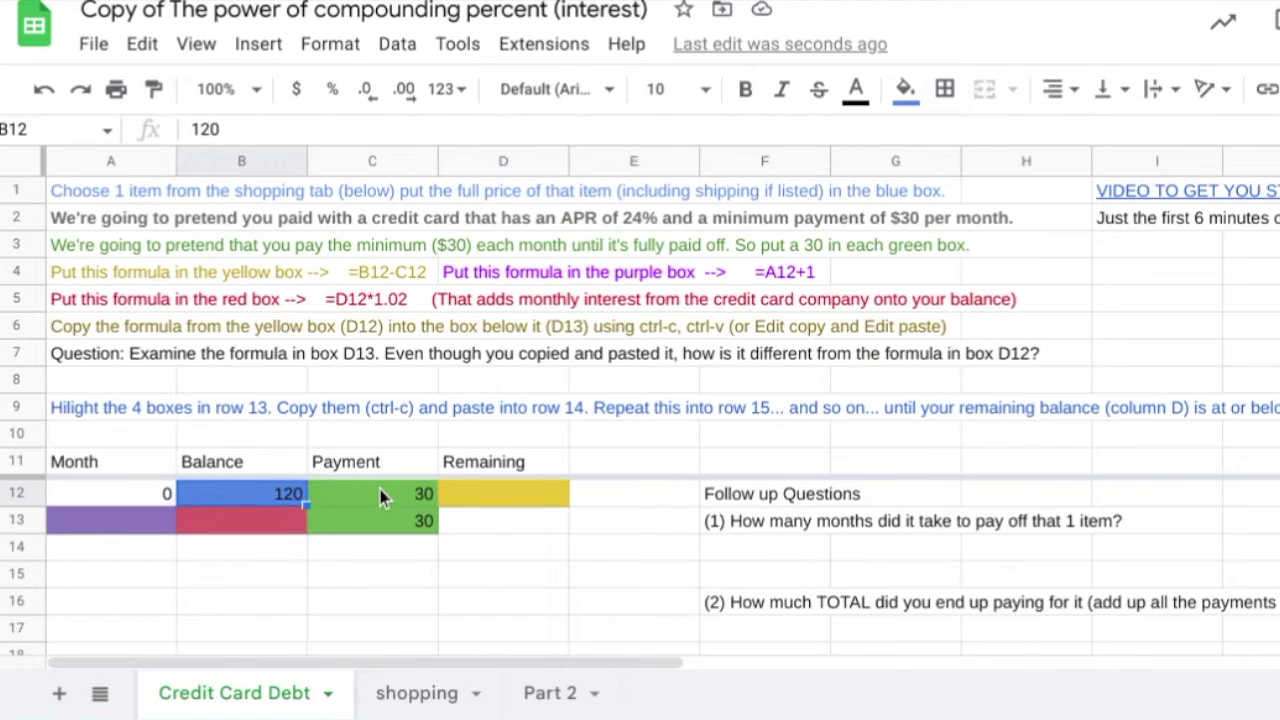
text(220)
key(Right)
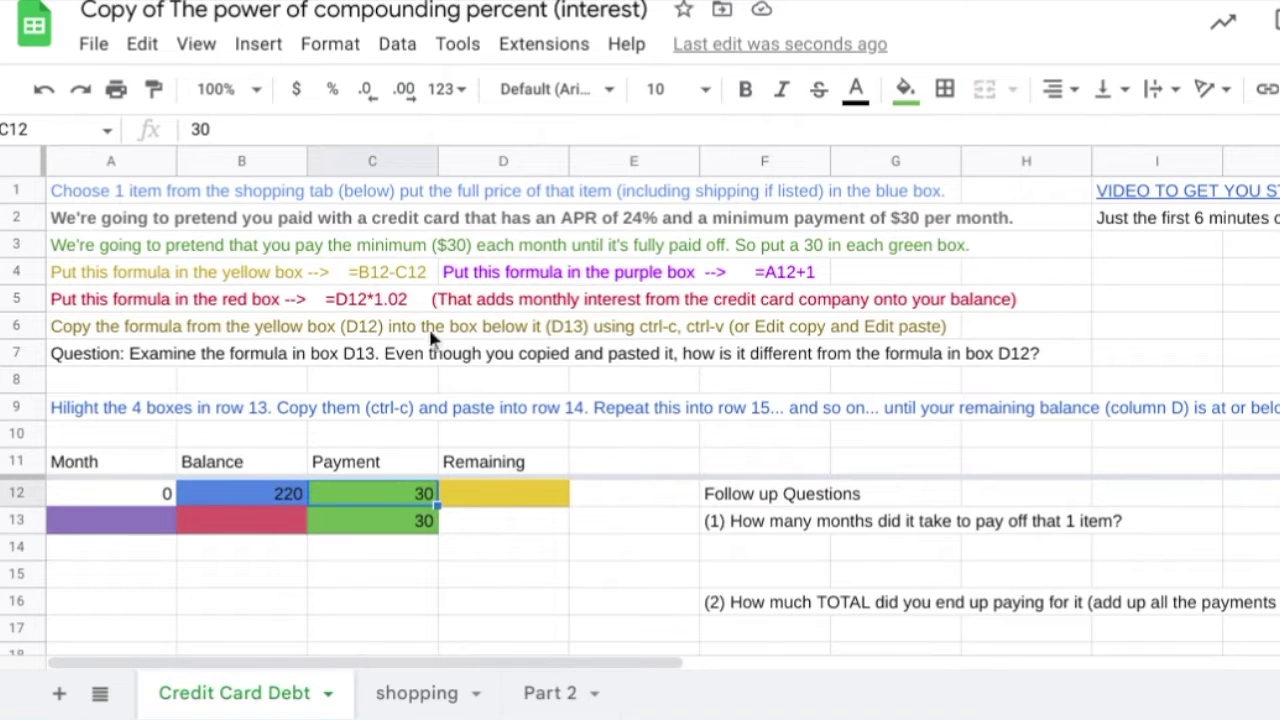
- Enter the remaining-balance formula =B12-C12 in the yellow cell D12 and check it against the row's balance and payment
click(477, 503)
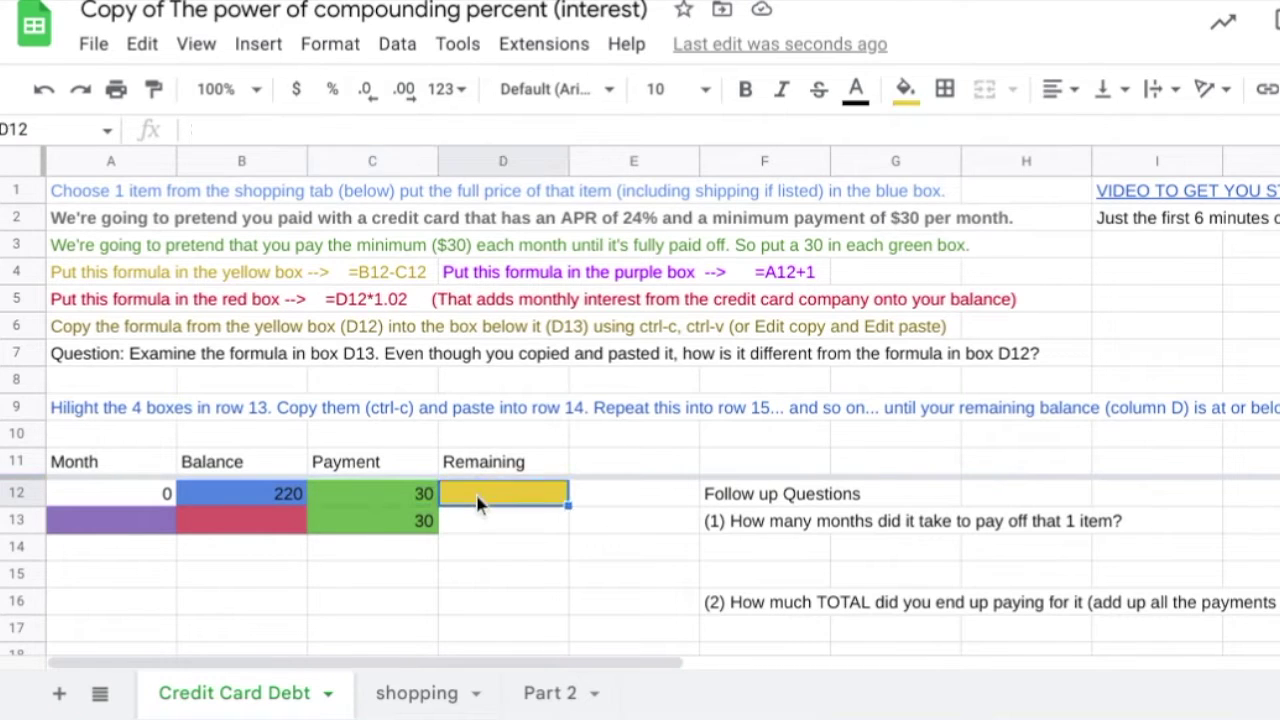
text(=)
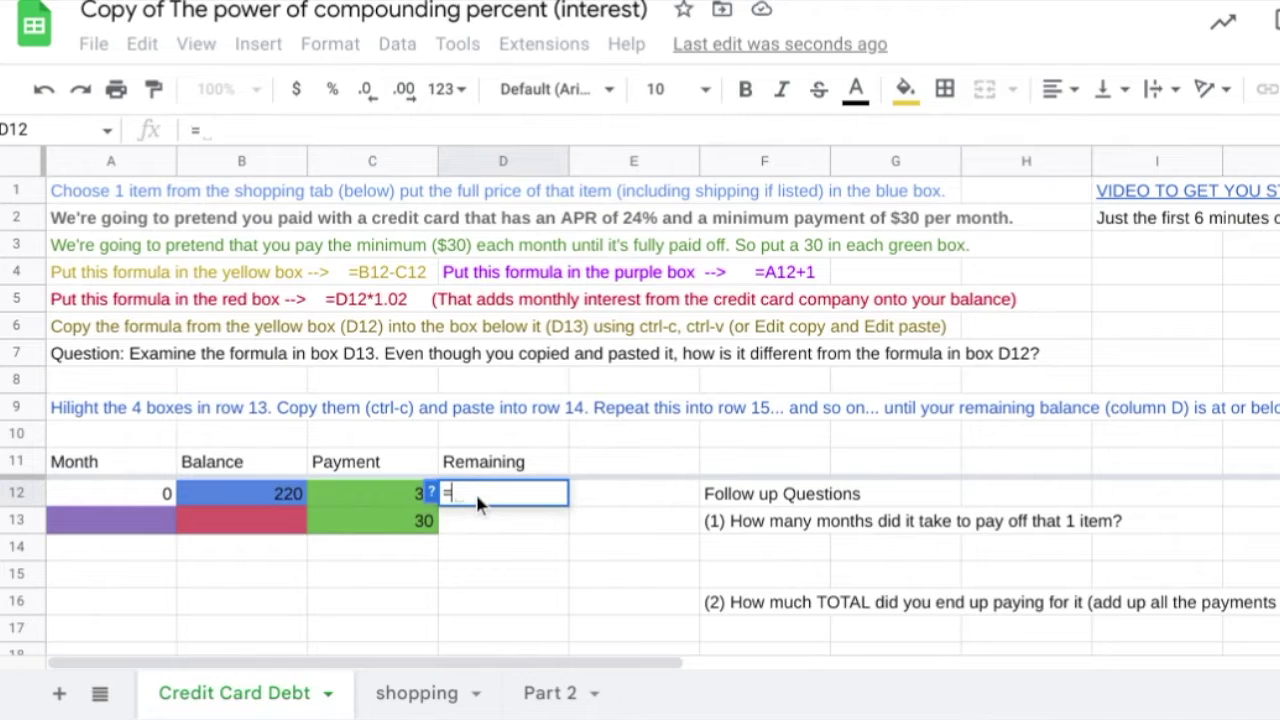
text(b12-c12)
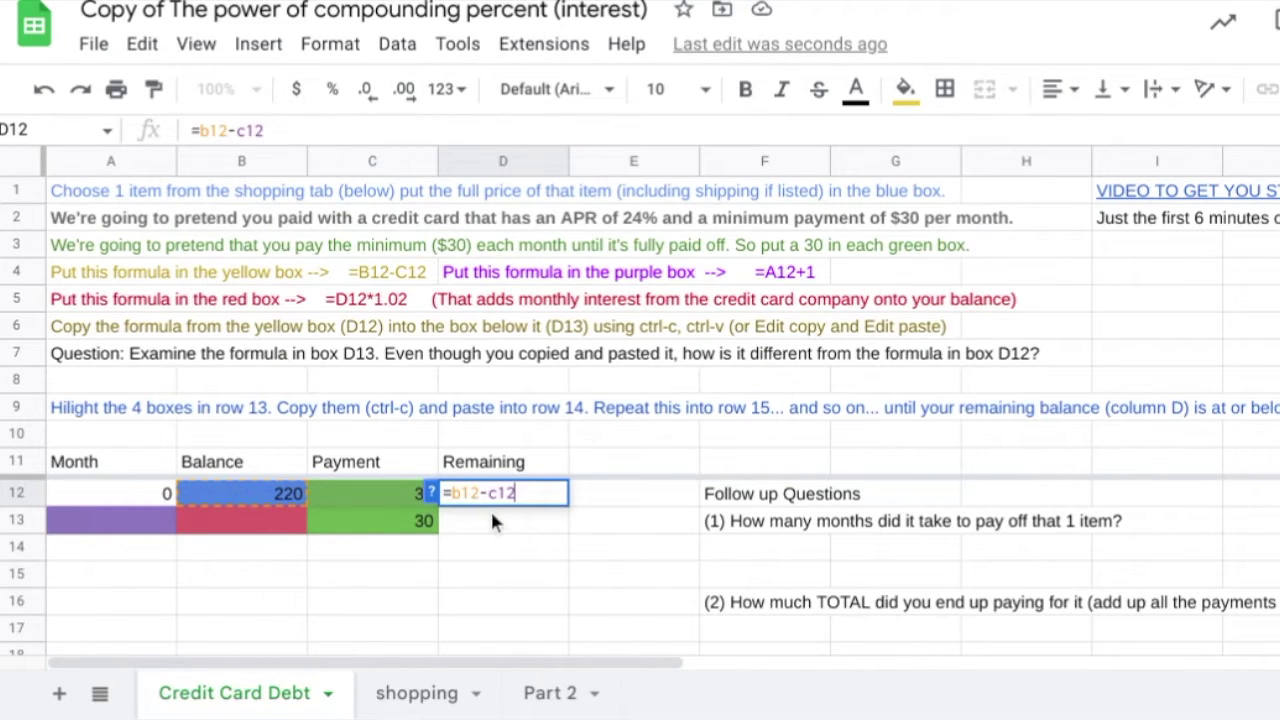
key(Return)
key(Up)
key(Left)
key(Left)
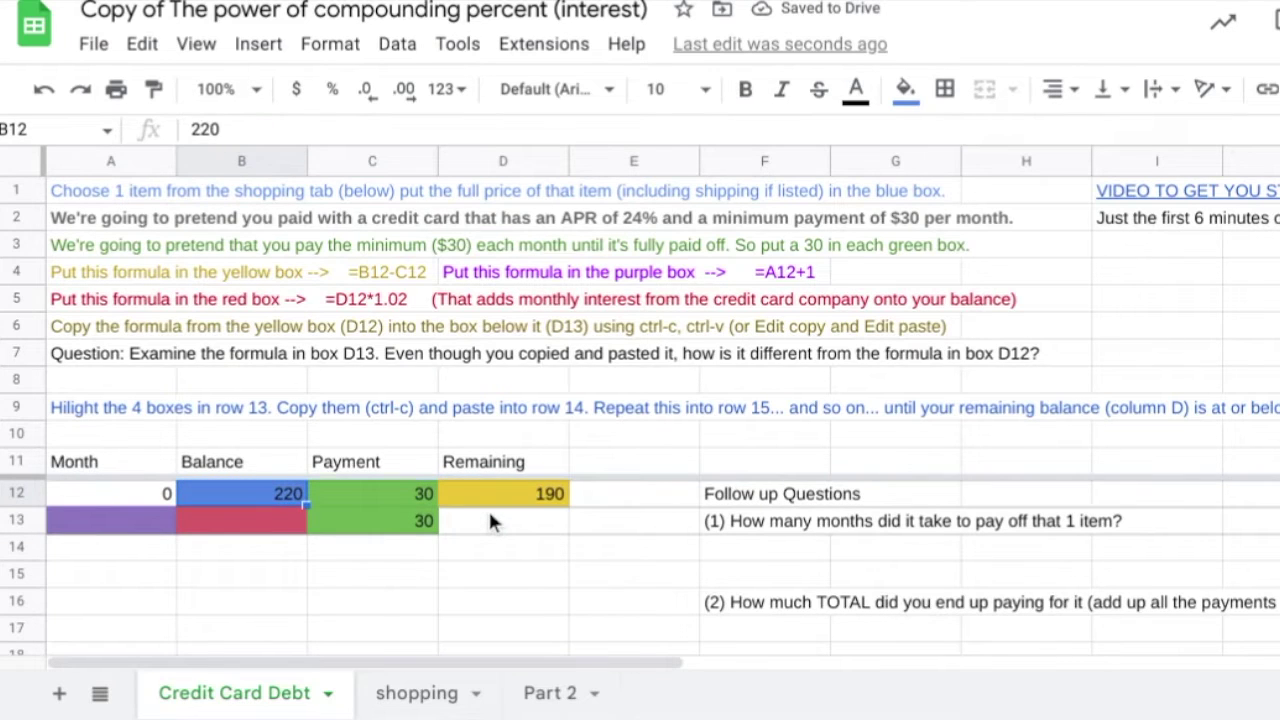
key(Right)
key(Right)
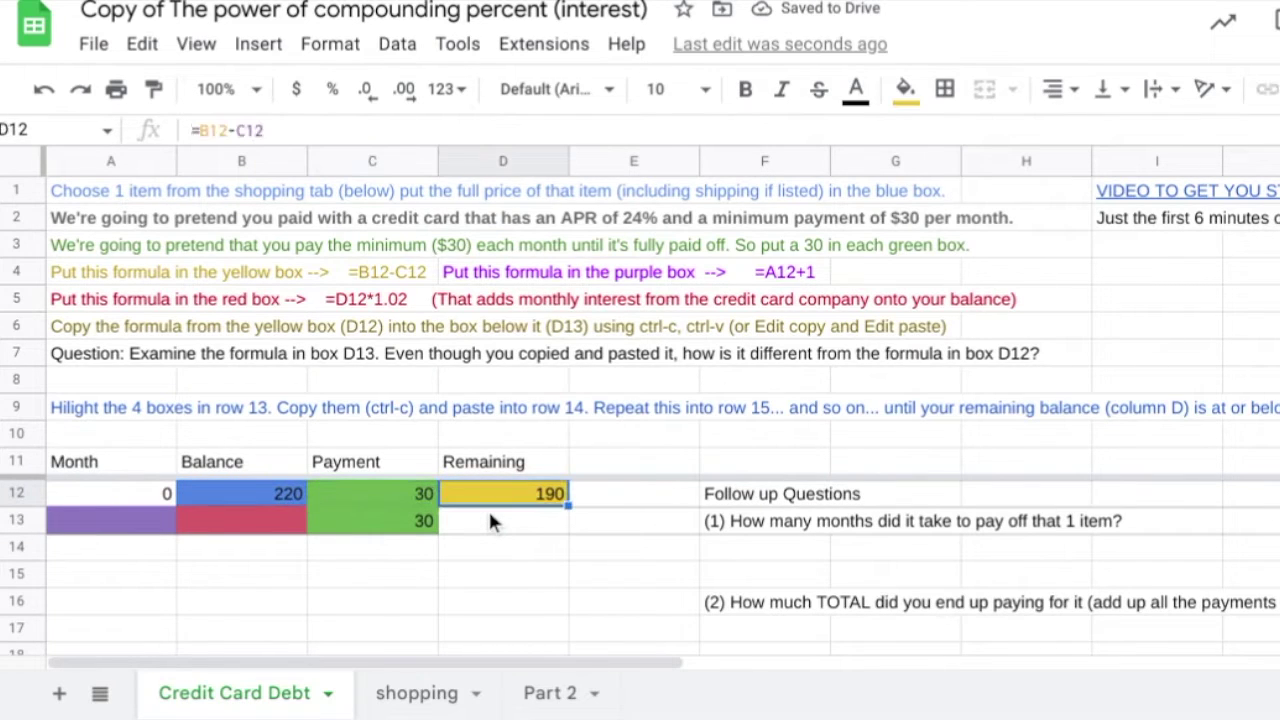
- Enter the monthly interest formula =D12*1.02 in the red Balance cell B13
key(Down)
key(Left)
key(Left)
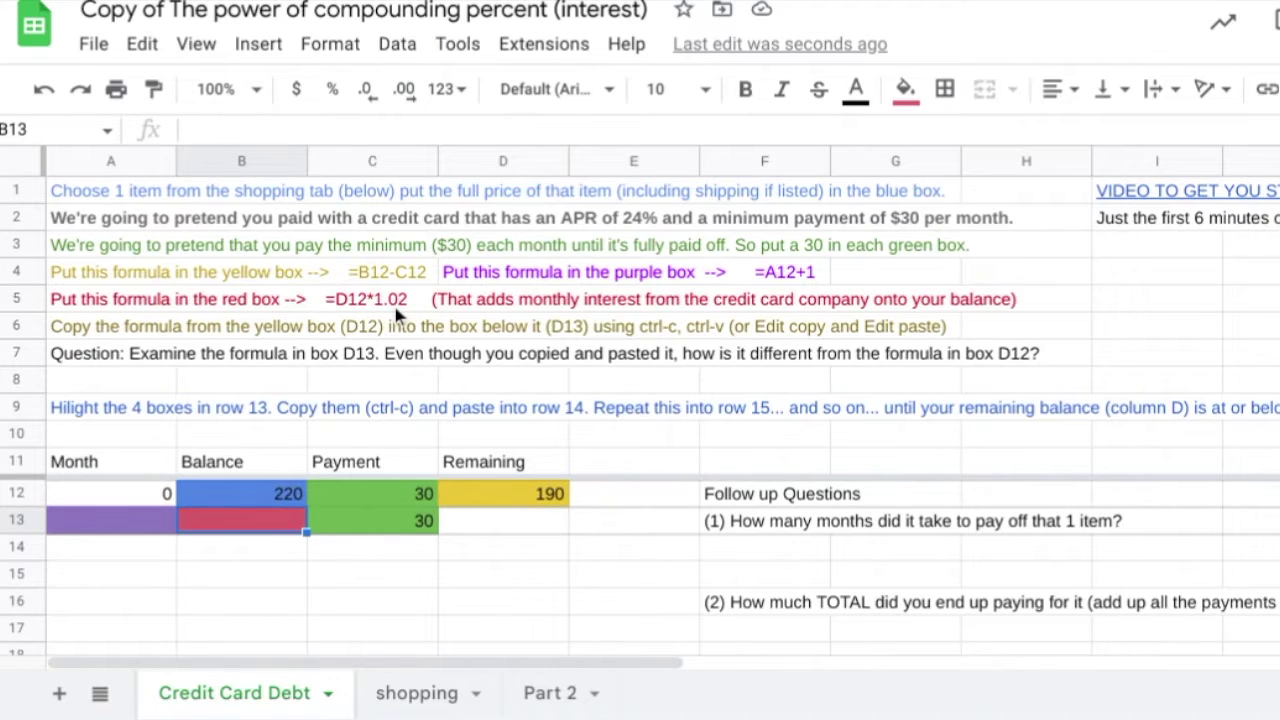
text(=)
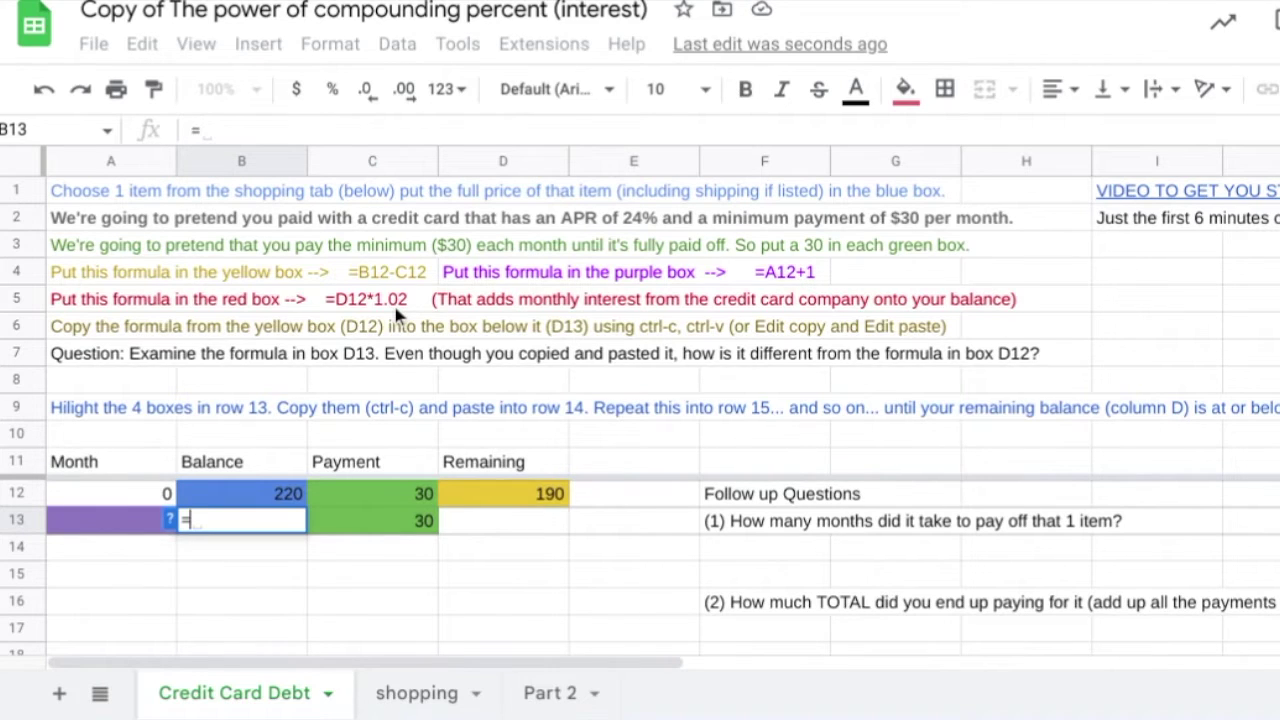
text(d12)
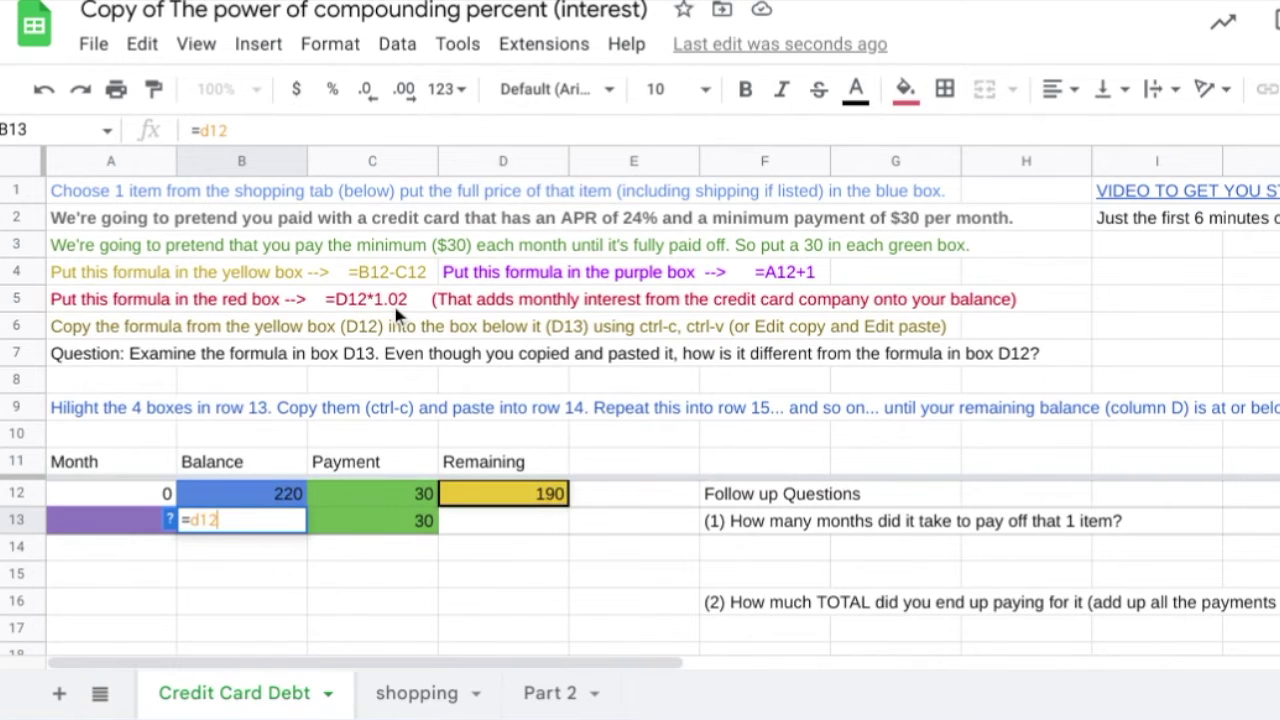
text(*)
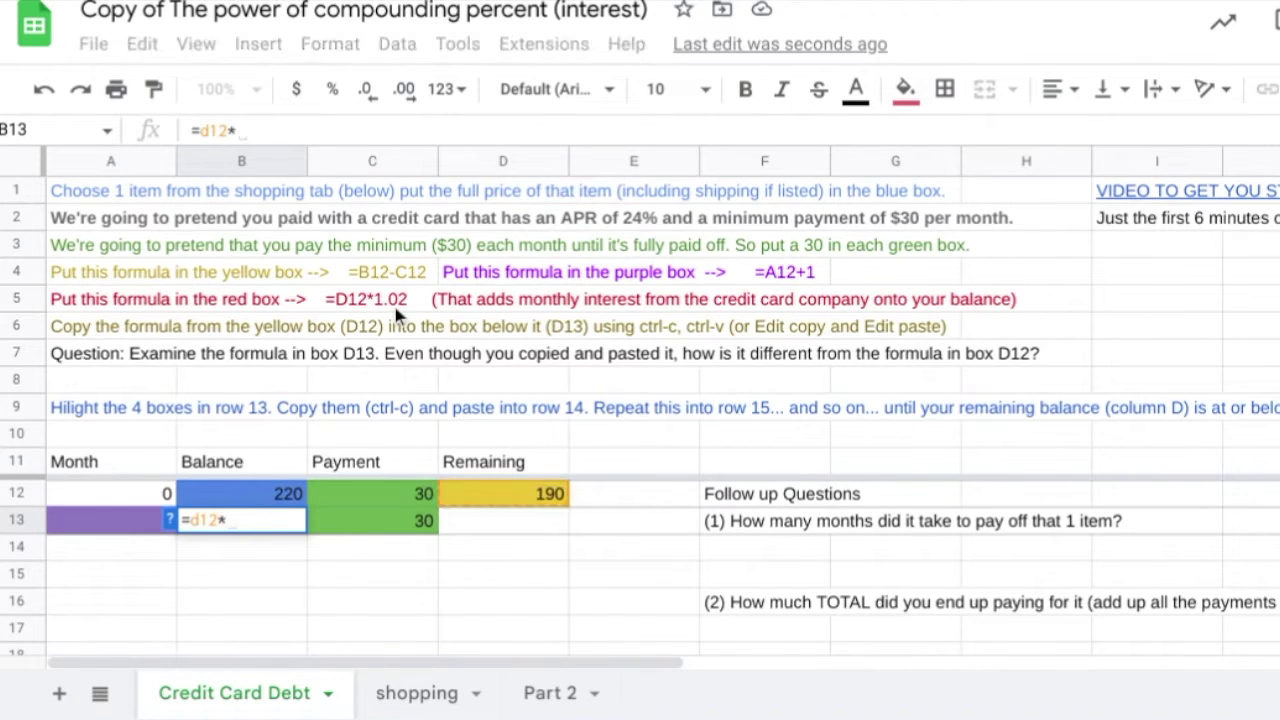
text(1.02)
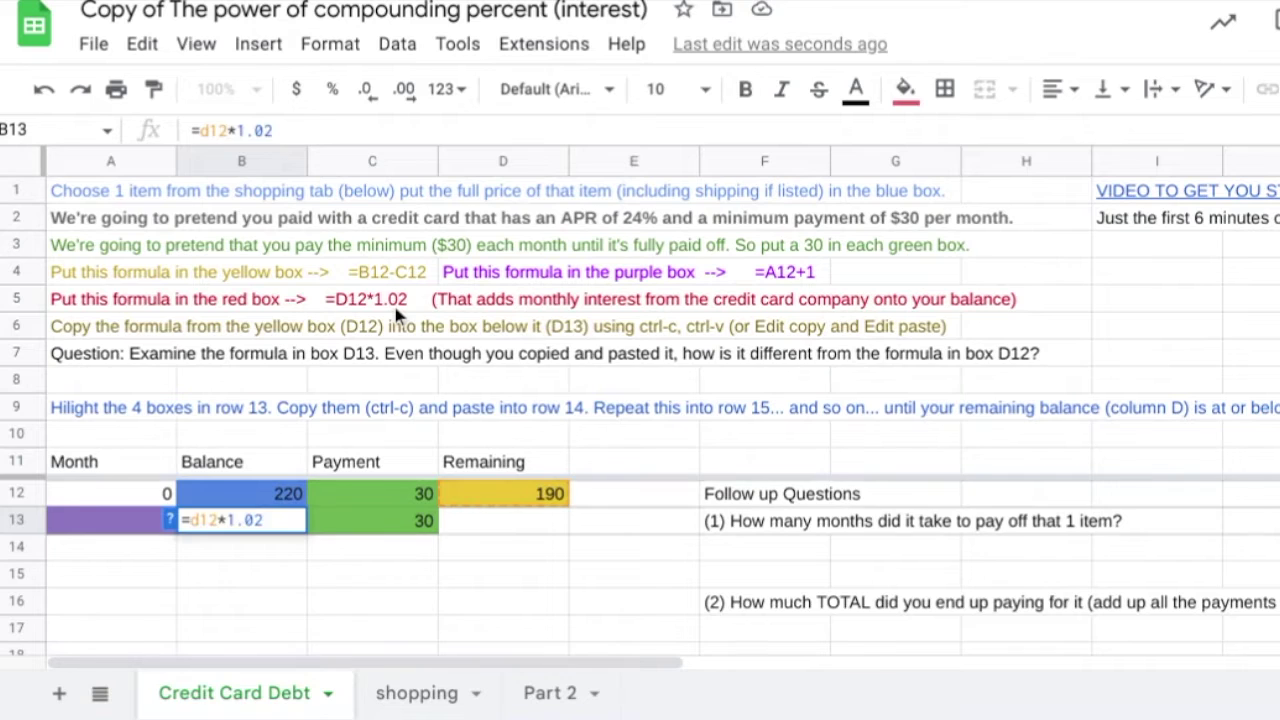
key(Return)
key(Up)
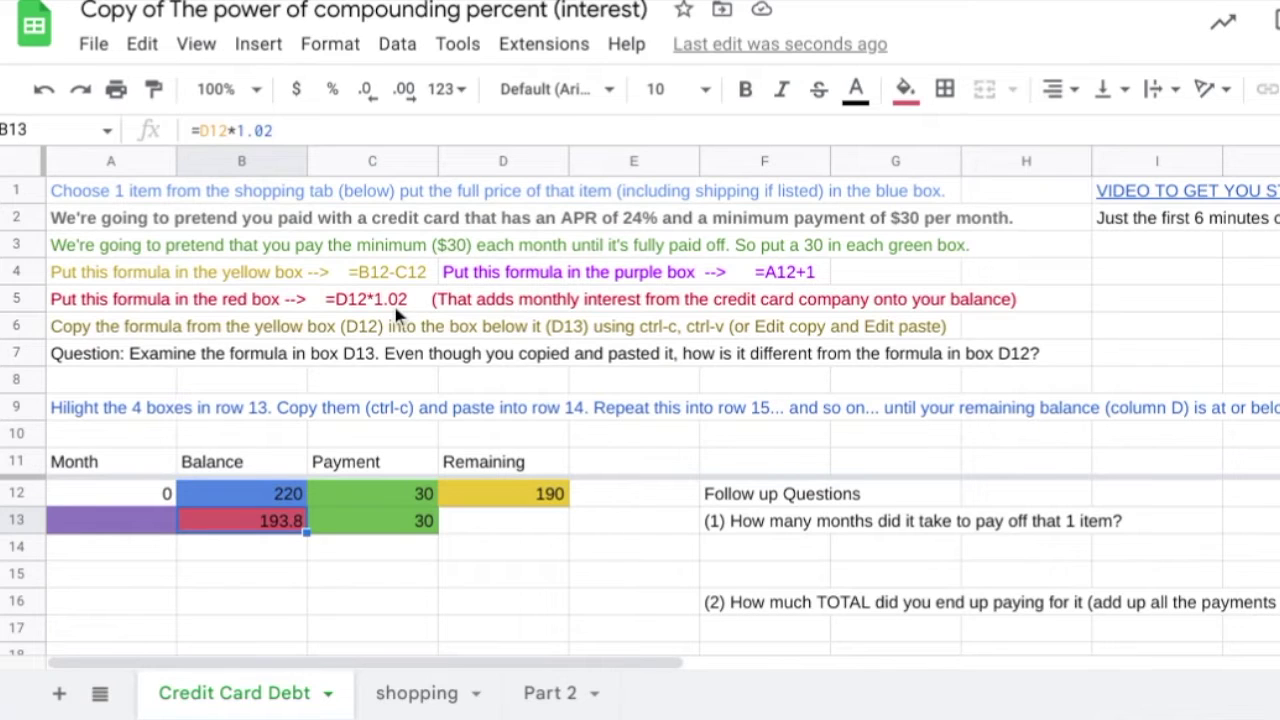
- Copy the remaining-balance formula from D12 into D13 and compare the formulas in the two cells
key(Right)
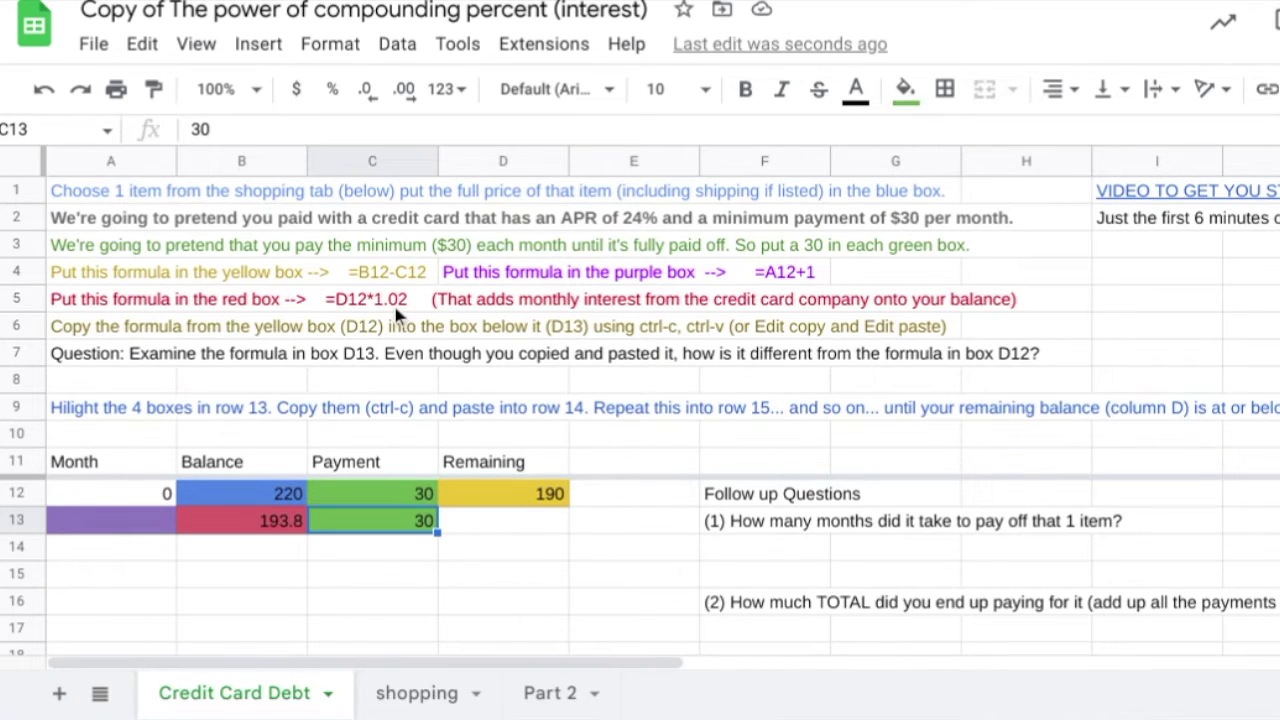
key(Right)
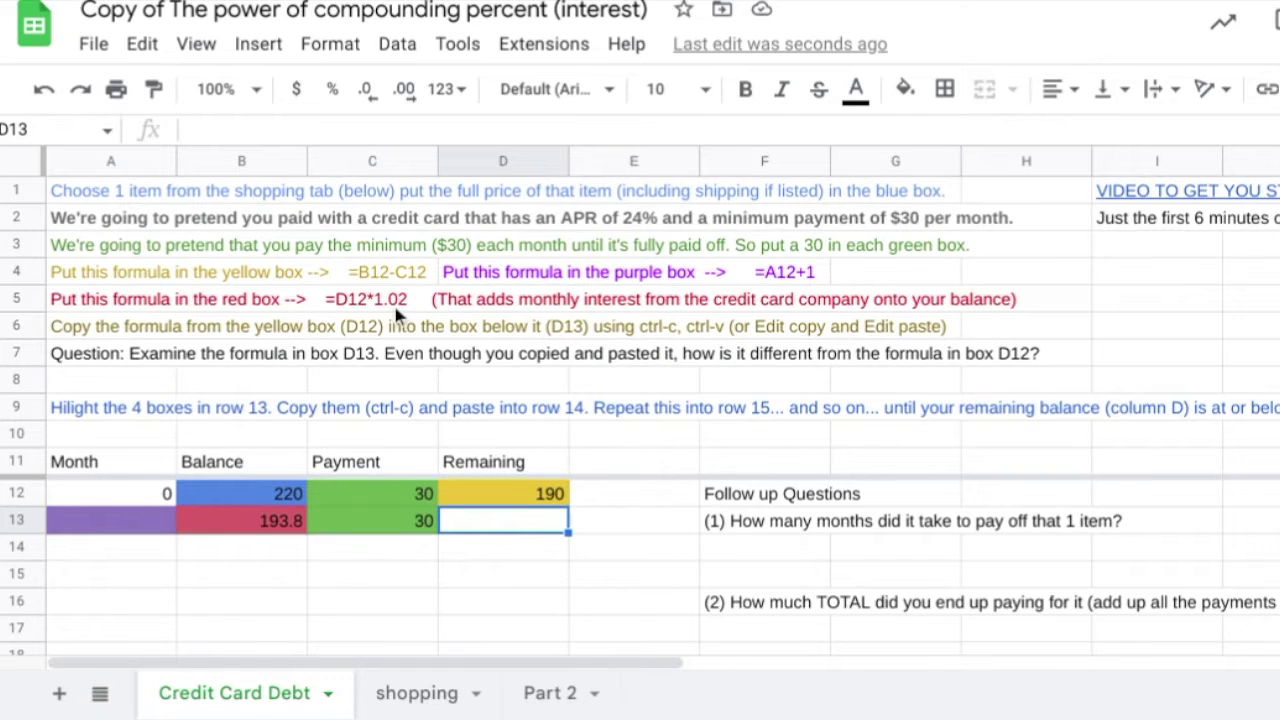
key(Up)
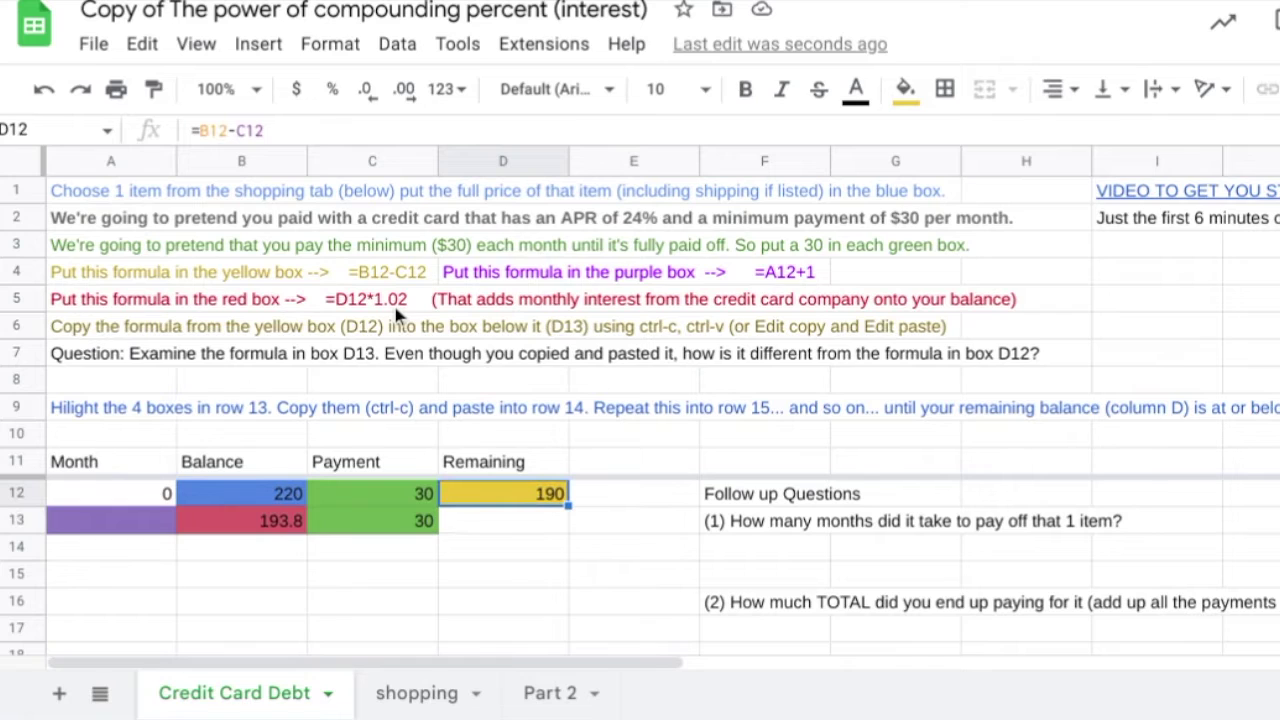
key(ctrl+c)
key(Down)
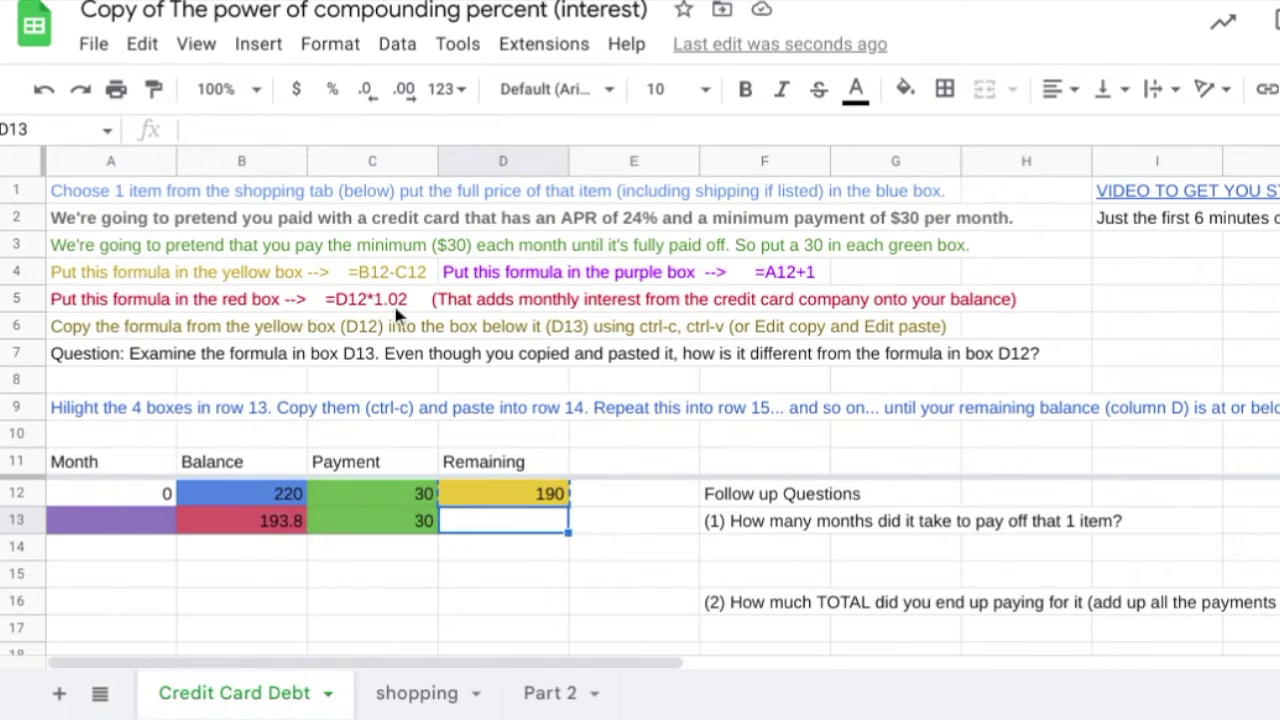
key(ctrl+v)
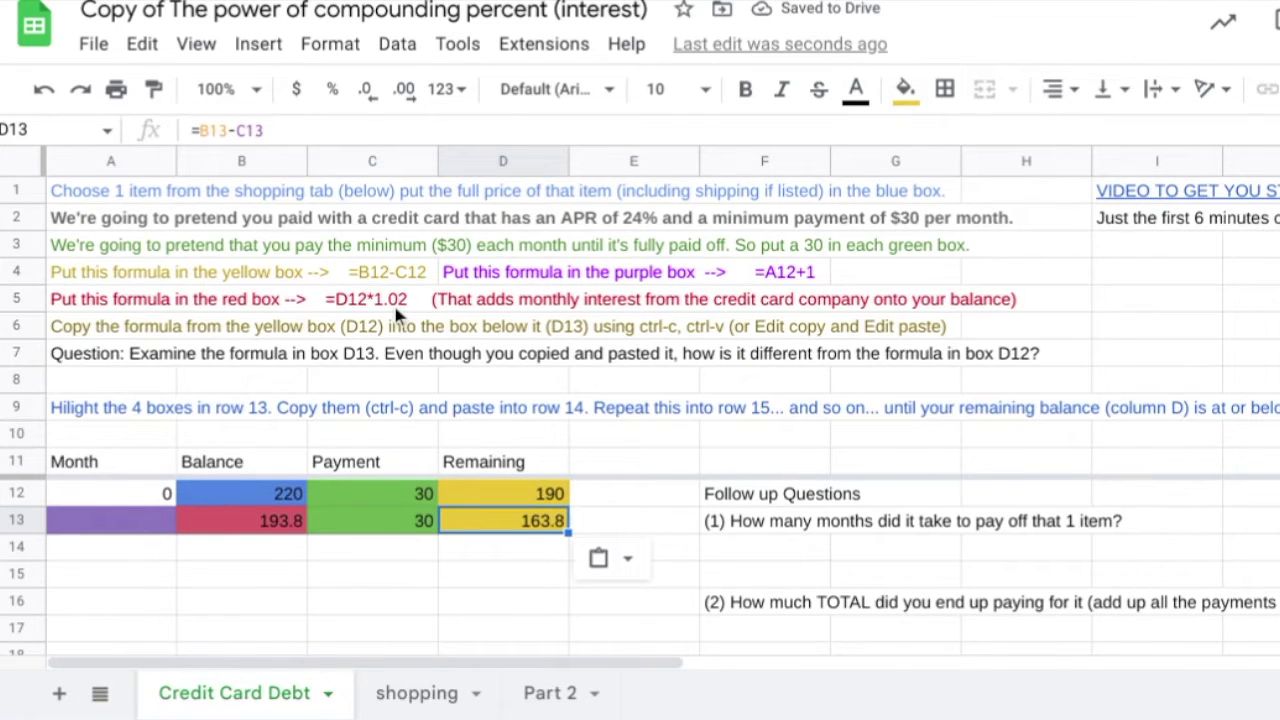
key(Up)
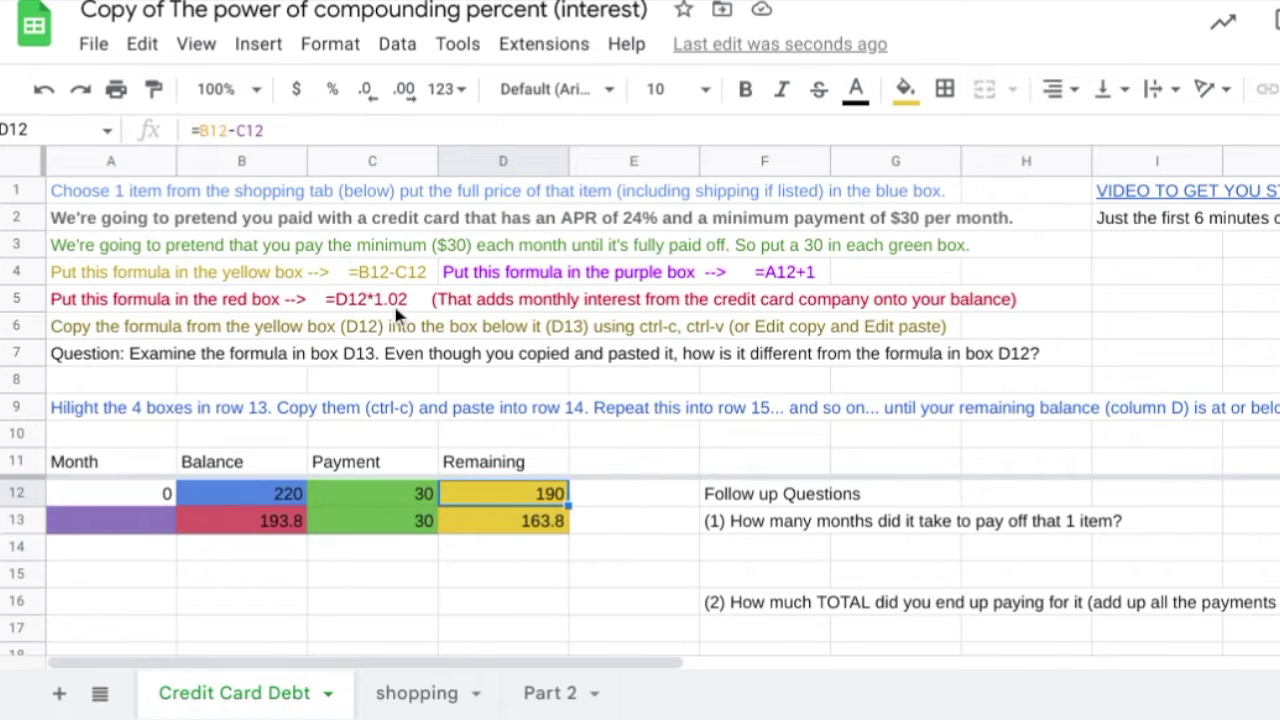
key(Down)
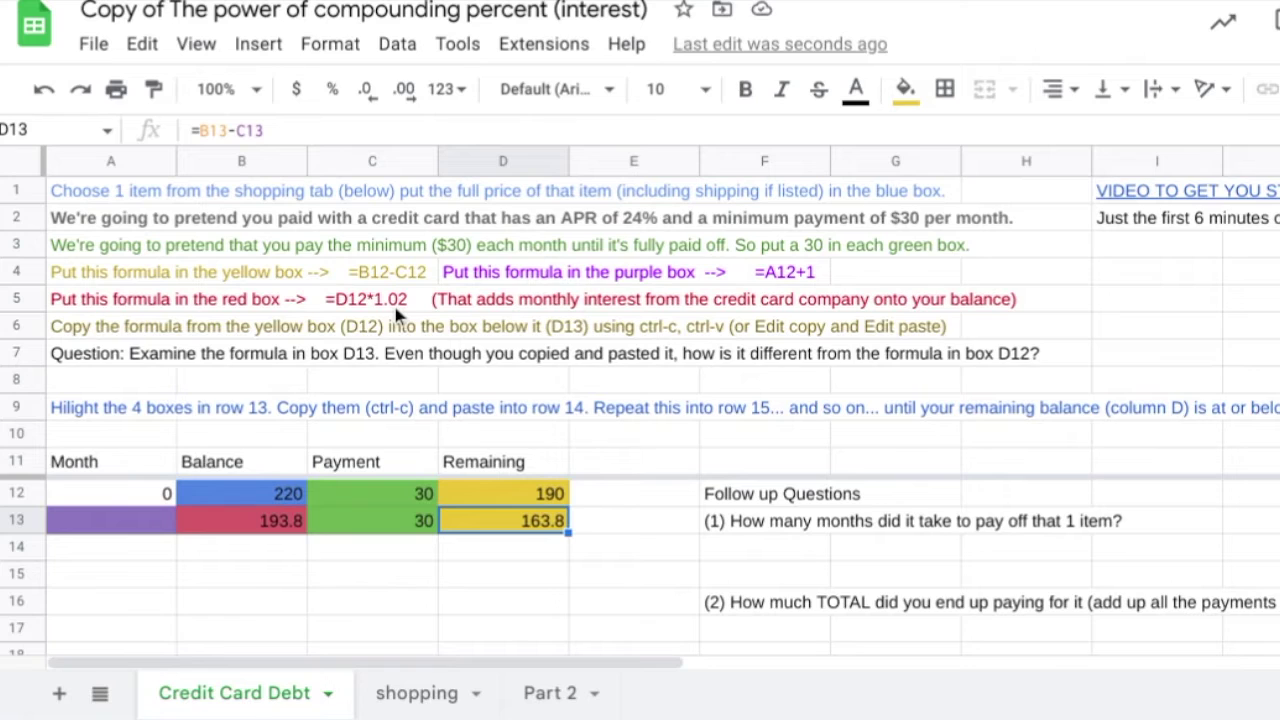
- Enter the month formula =A12+1 in the purple cell A13 and compare it with the starting month in A12
key(Left)
key(Left)
key(Left)
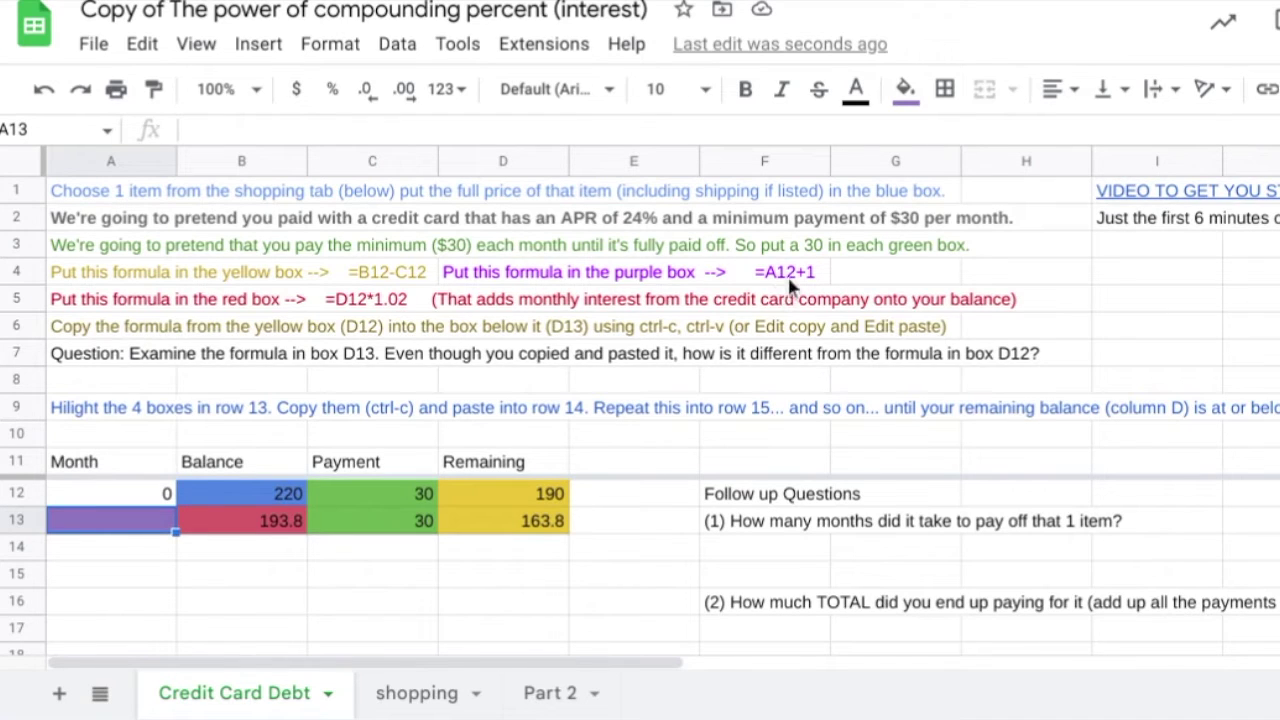
text(=a12)
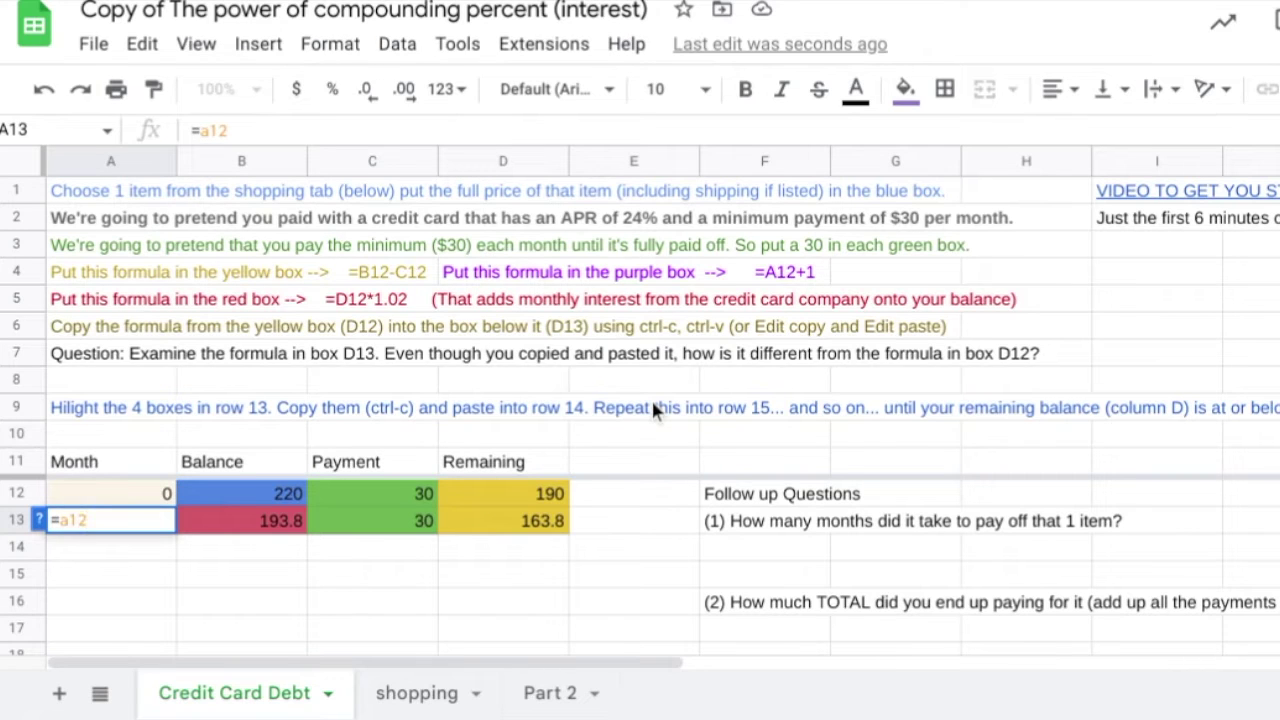
text(+1)
key(Return)
key(Up)
key(Up)
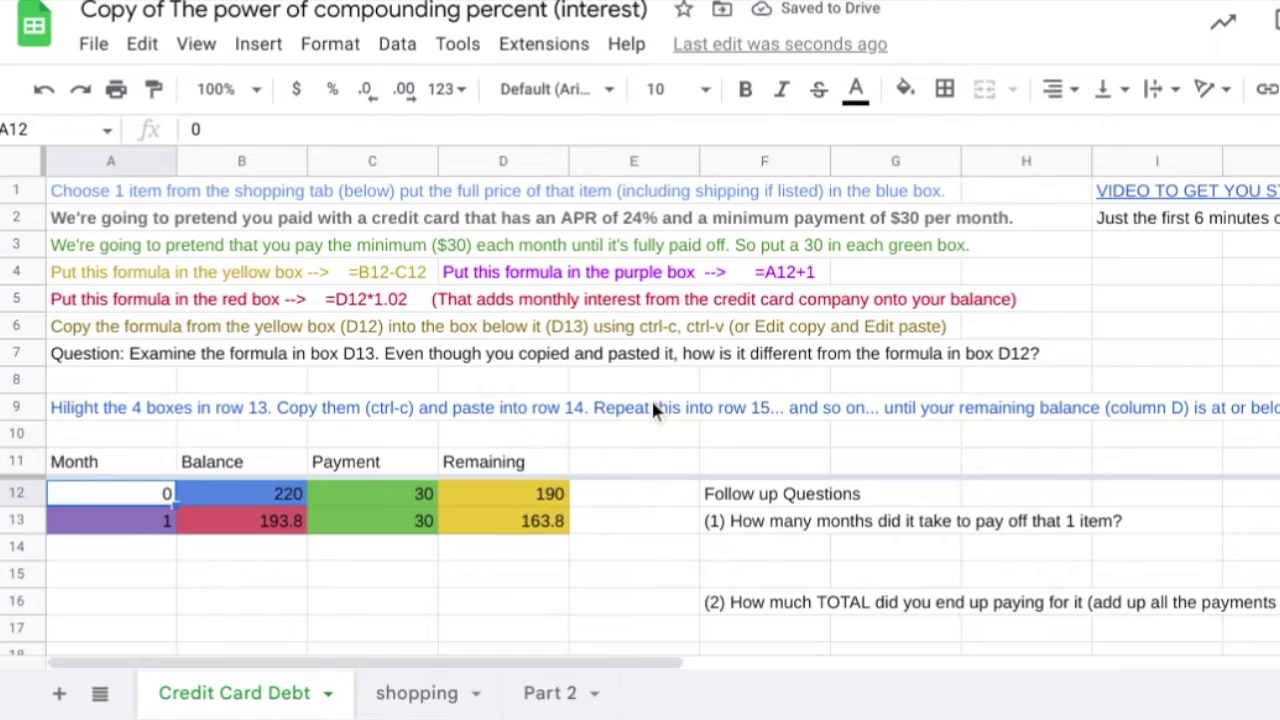
key(Down)
key(Up)
key(Up)
key(Down)
key(Down)
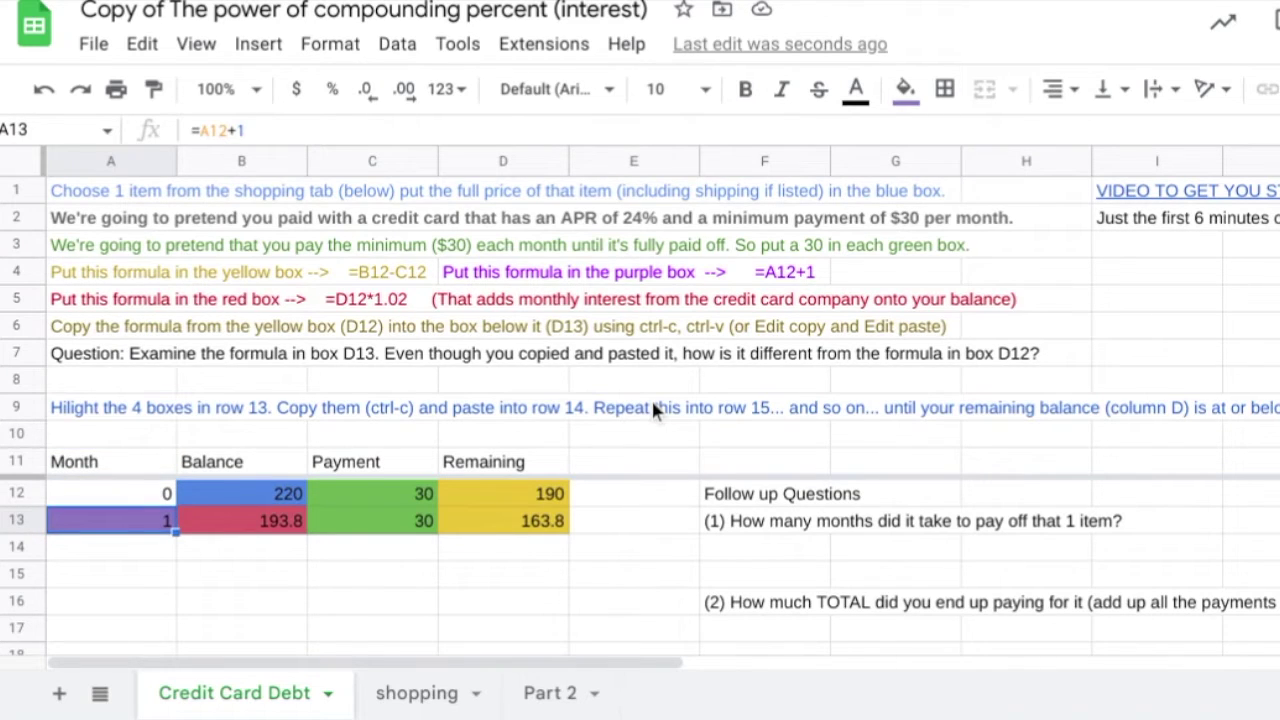
- Copy the four row 13 cells A13:D13, from month to remaining balance
key(shift+Right)
key(shift+Right)
key(shift+Right)
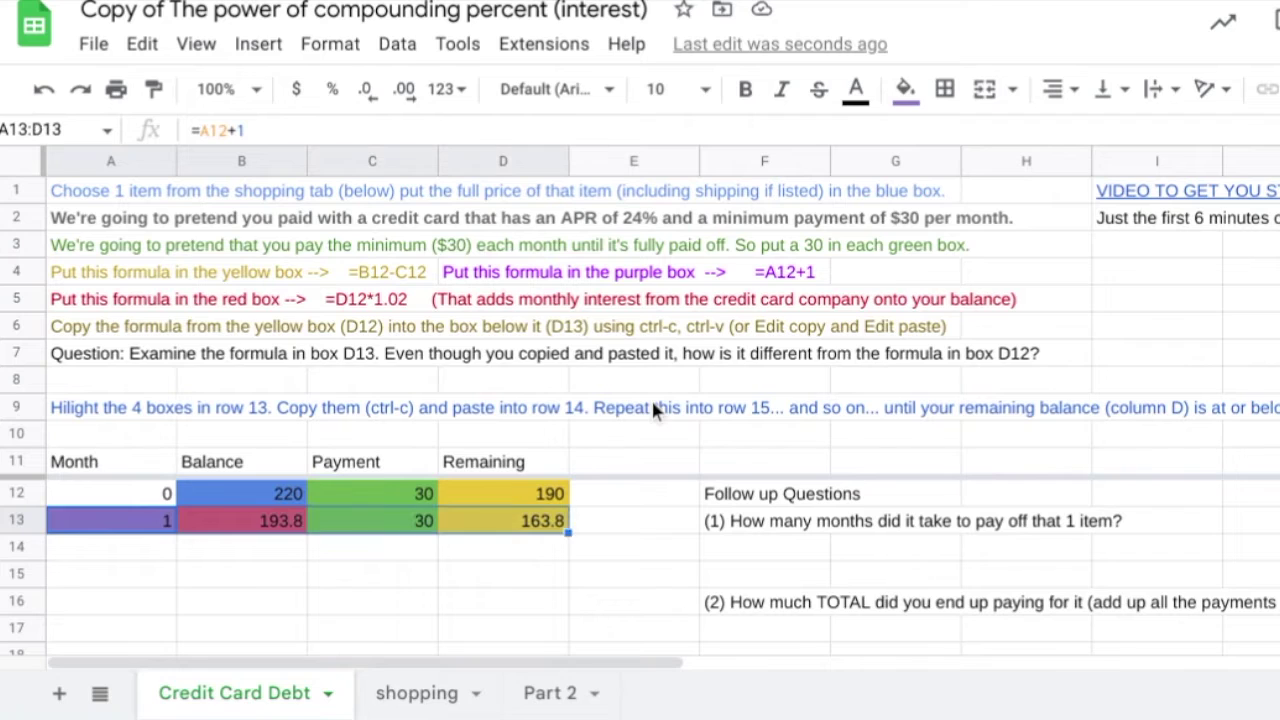
key(ctrl+c)
key(Down)
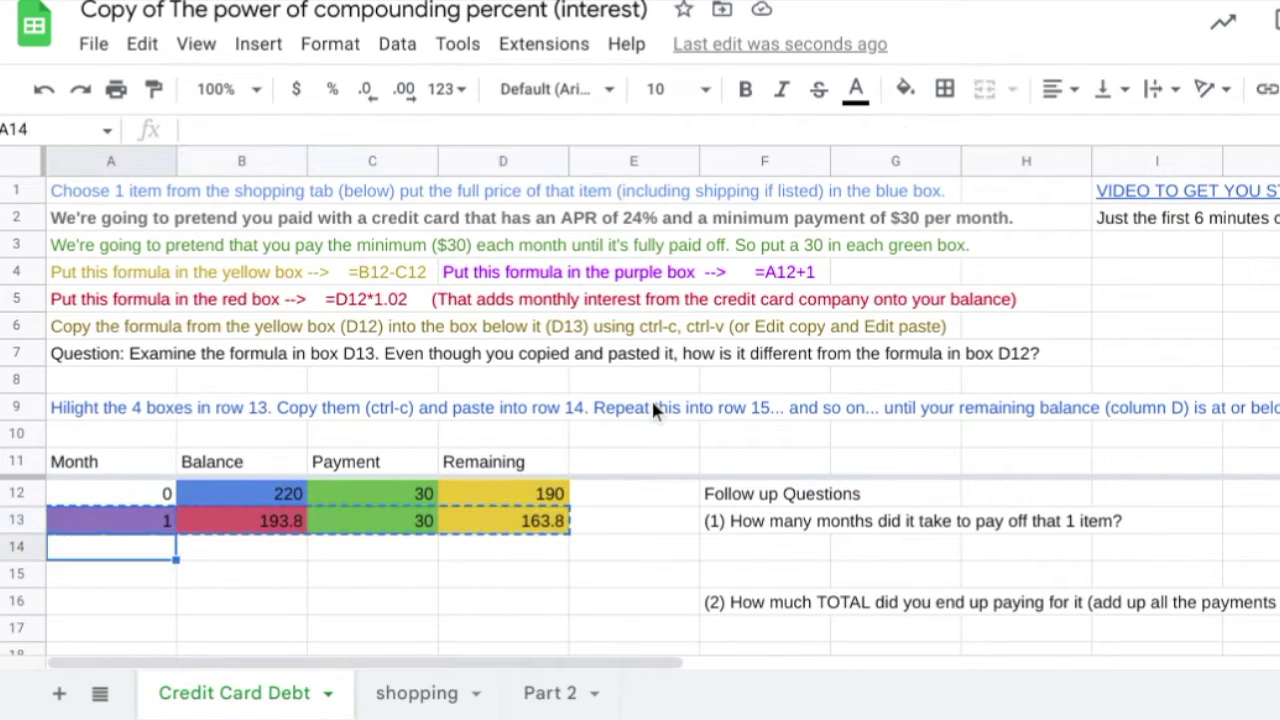
- Check the individual formulas across row 13 and reselect the range A13:D13
key(Up)
key(Right)
key(Right)
key(Right)
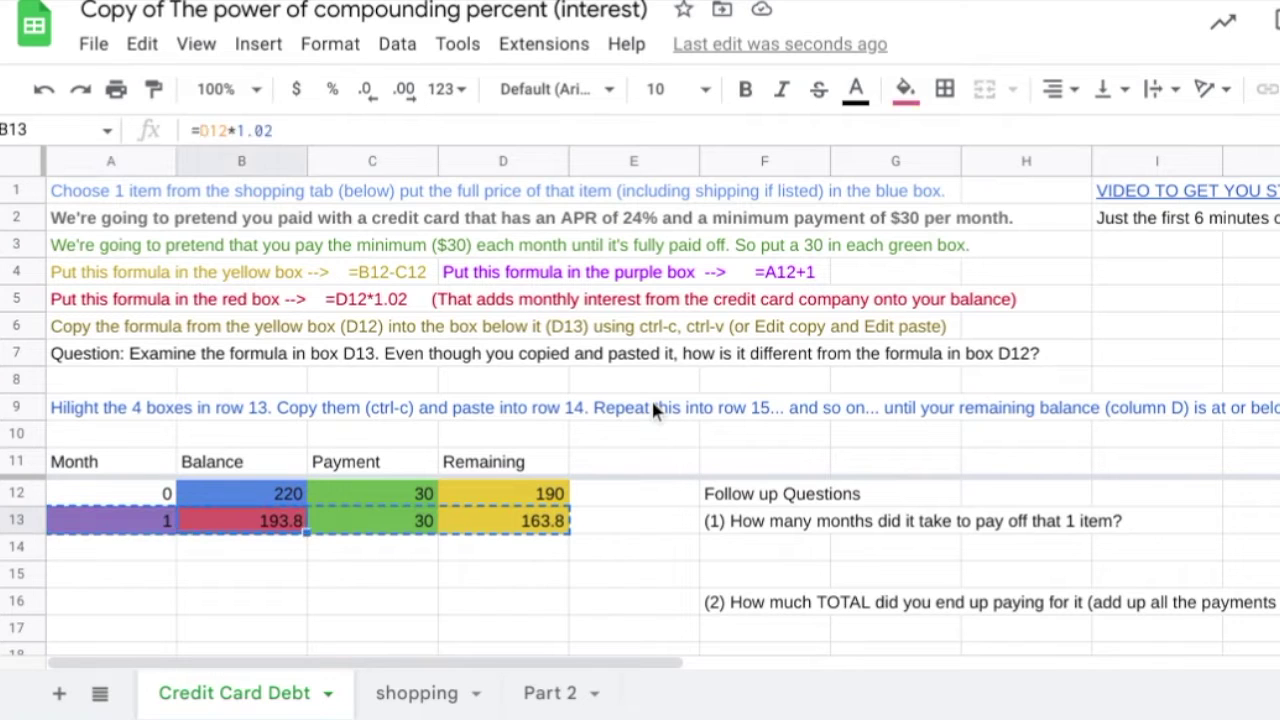
key(Left)
key(Left)
key(Left)
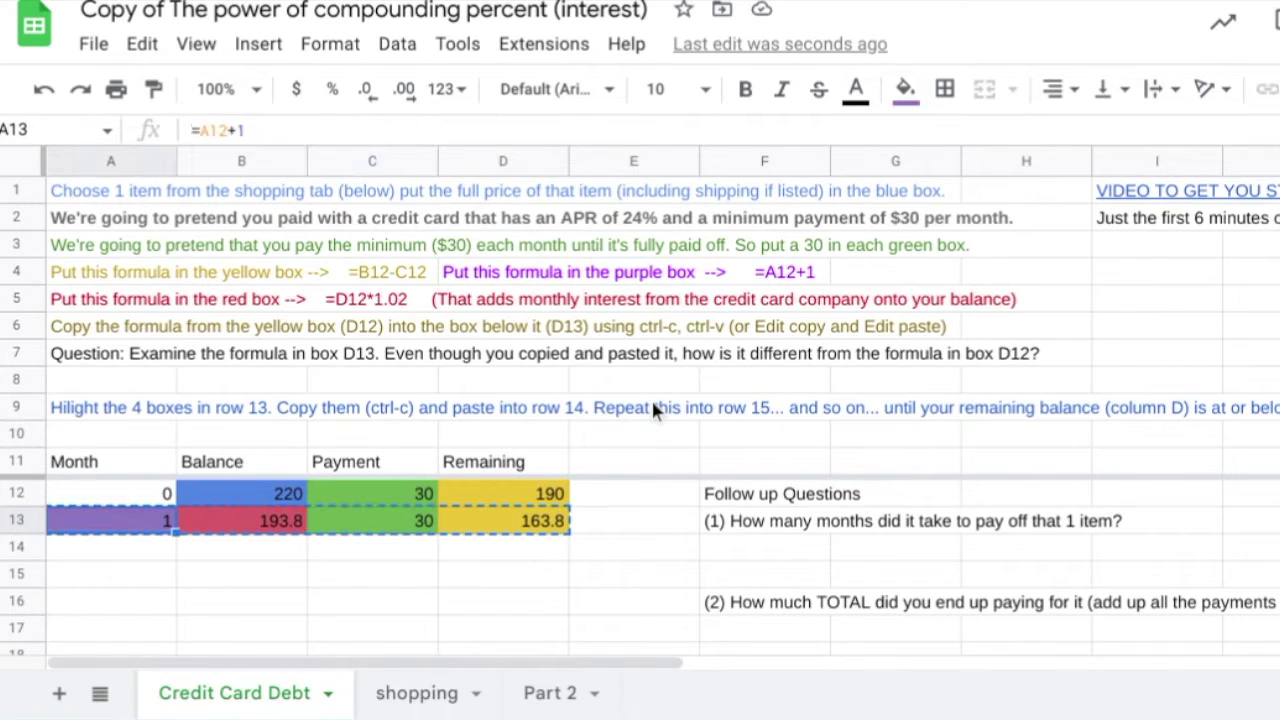
key(shift+Right)
key(shift+Right)
key(shift+Right)
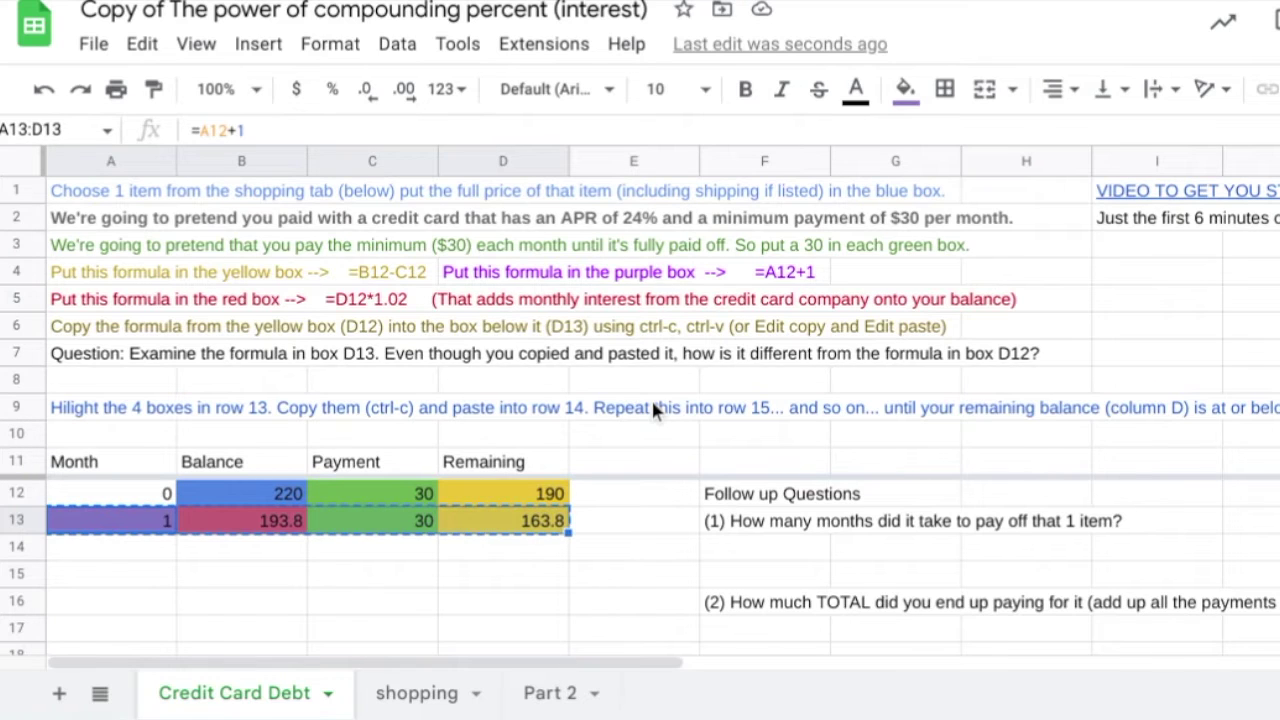
- Paste the copied row 13 cells into rows 14 and 15, starting in column A
key(Down)
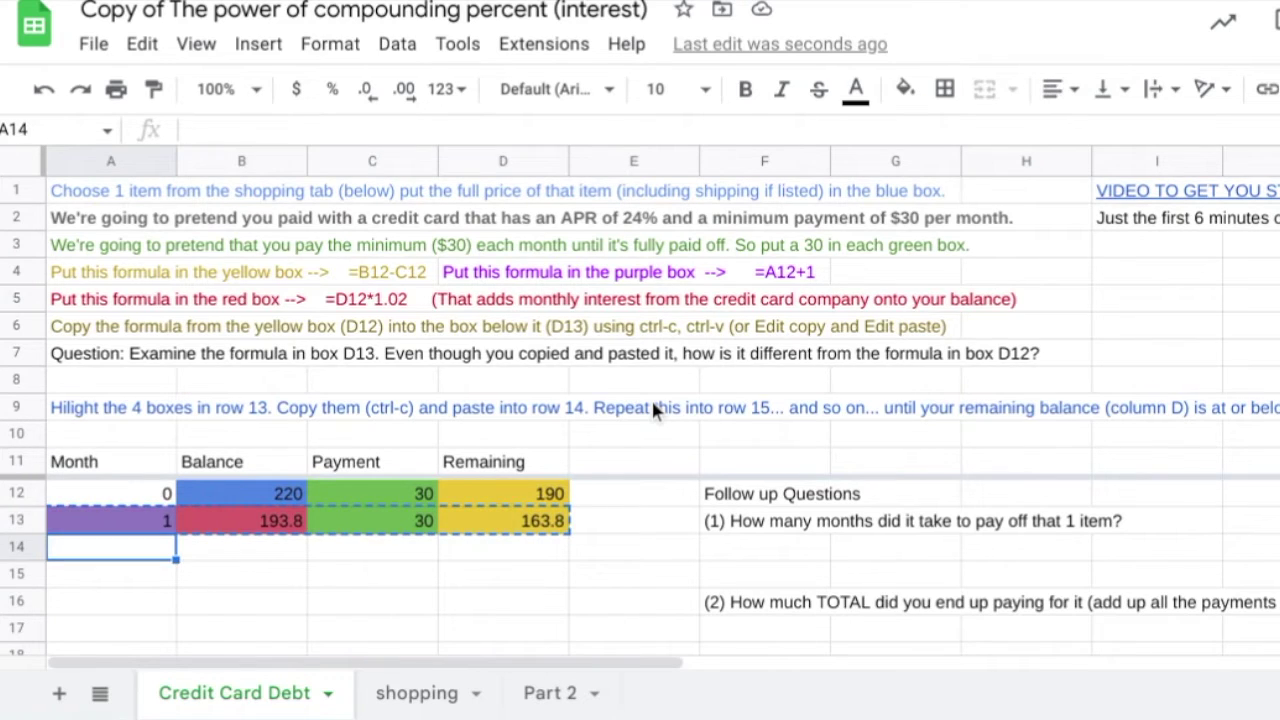
key(ctrl+v)
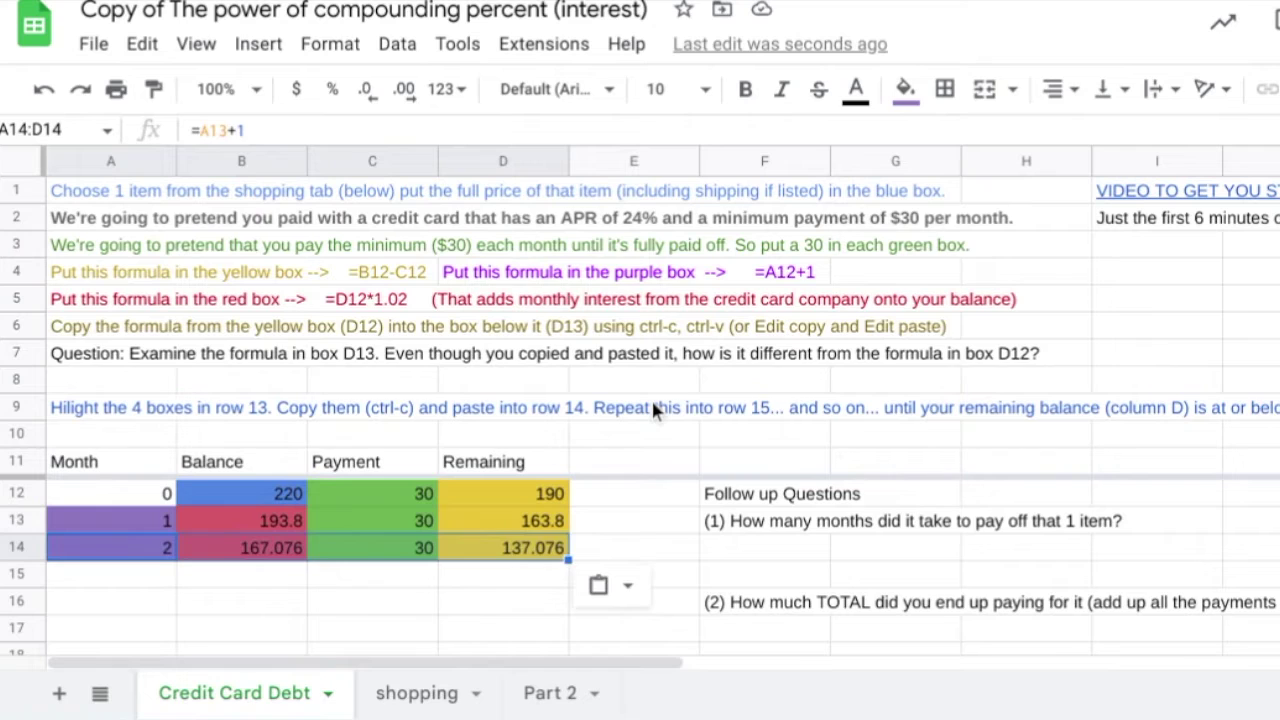
key(Down)
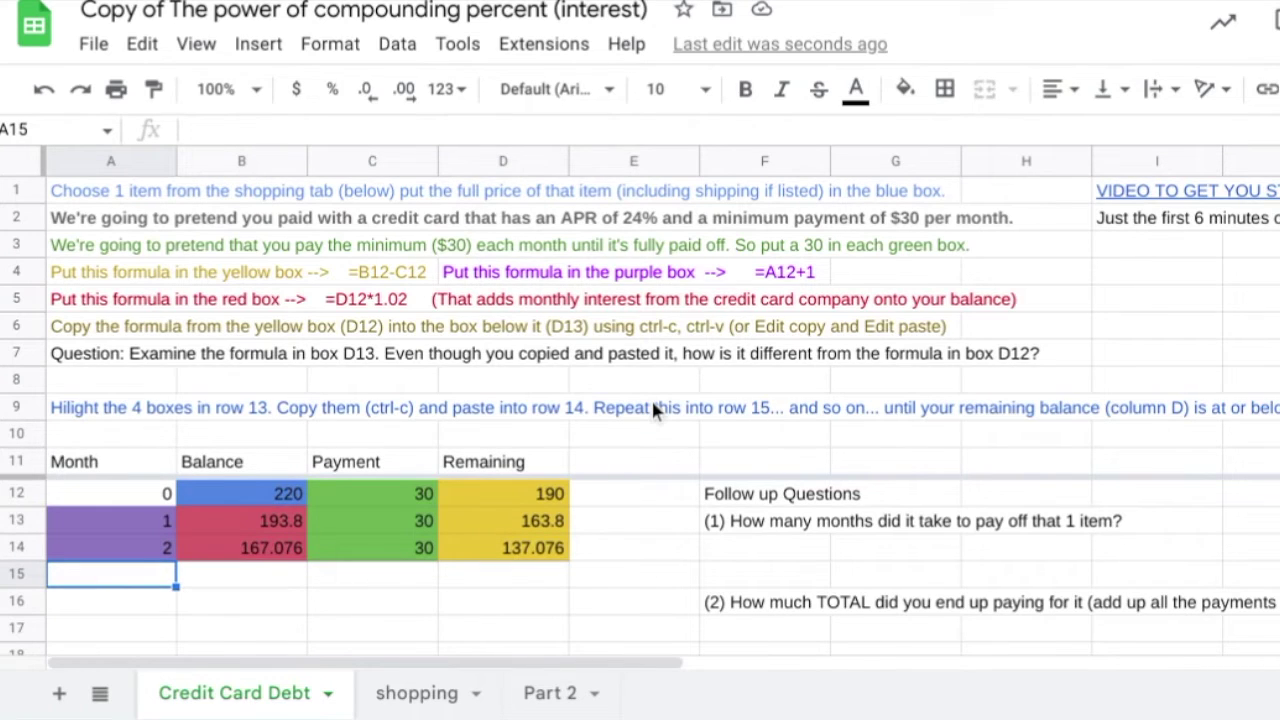
key(ctrl+v)
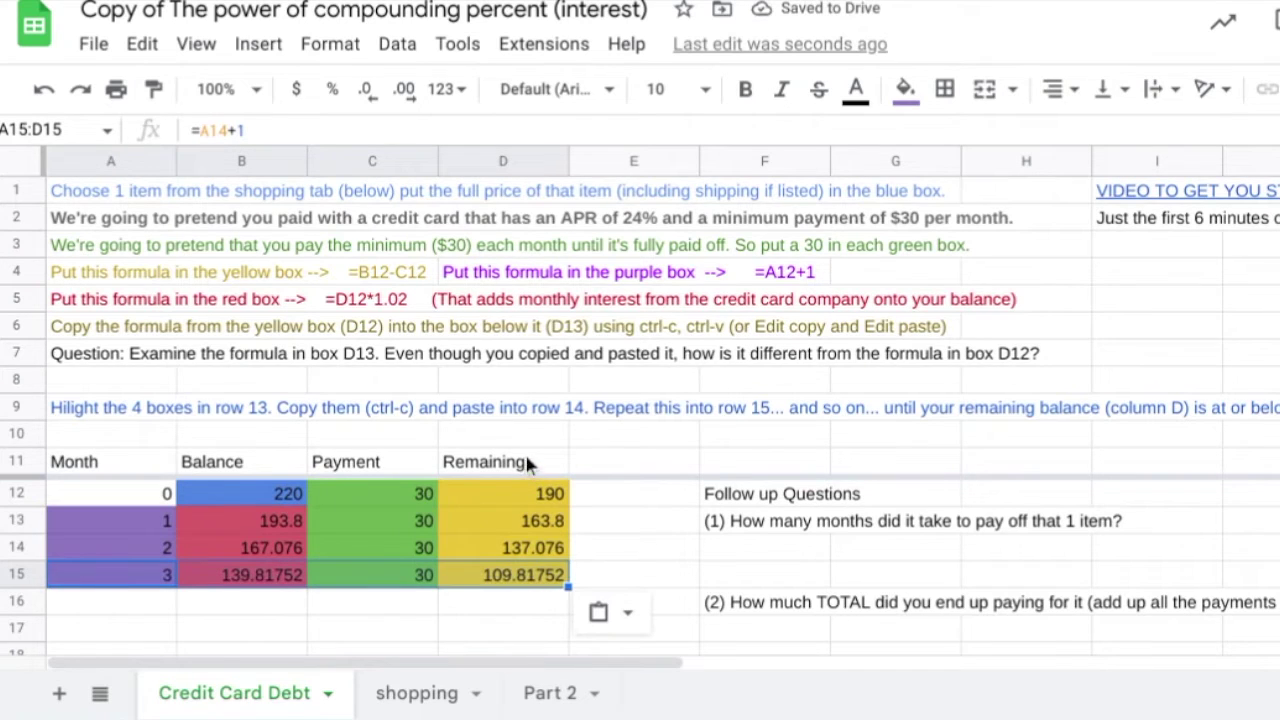
- Format the whole Remaining column D as currency
click(510, 160)
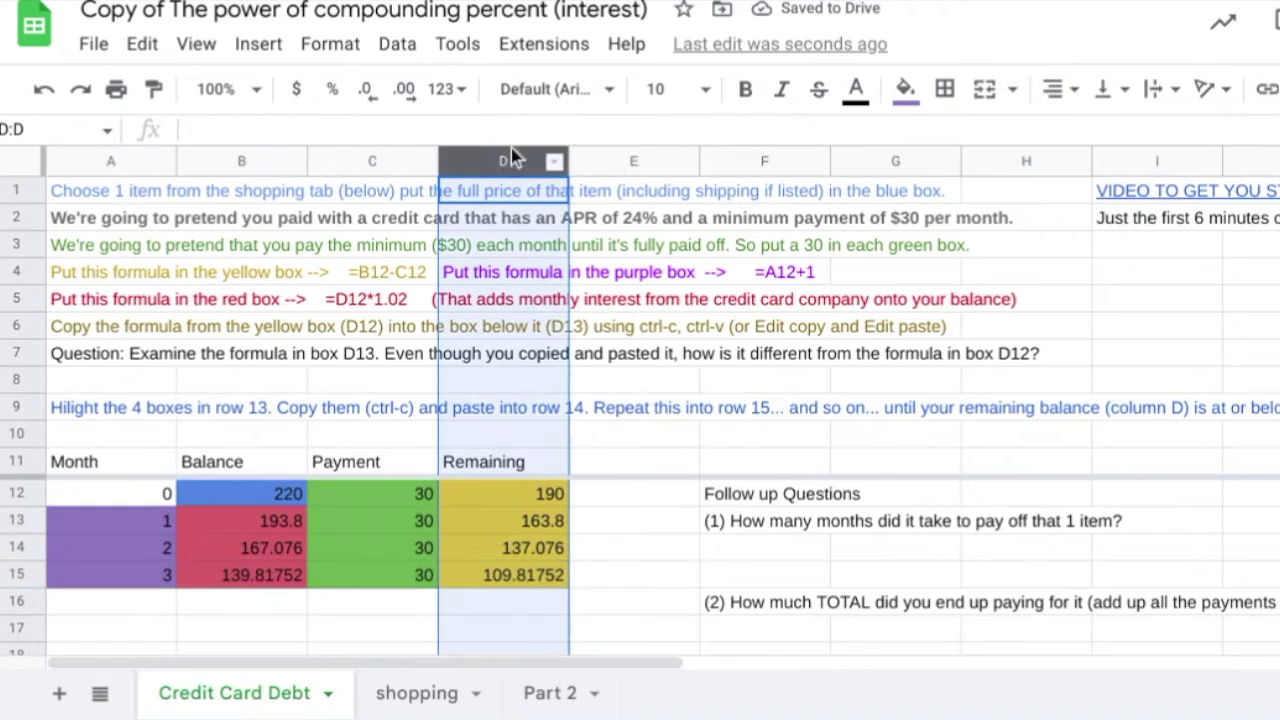
click(296, 89)
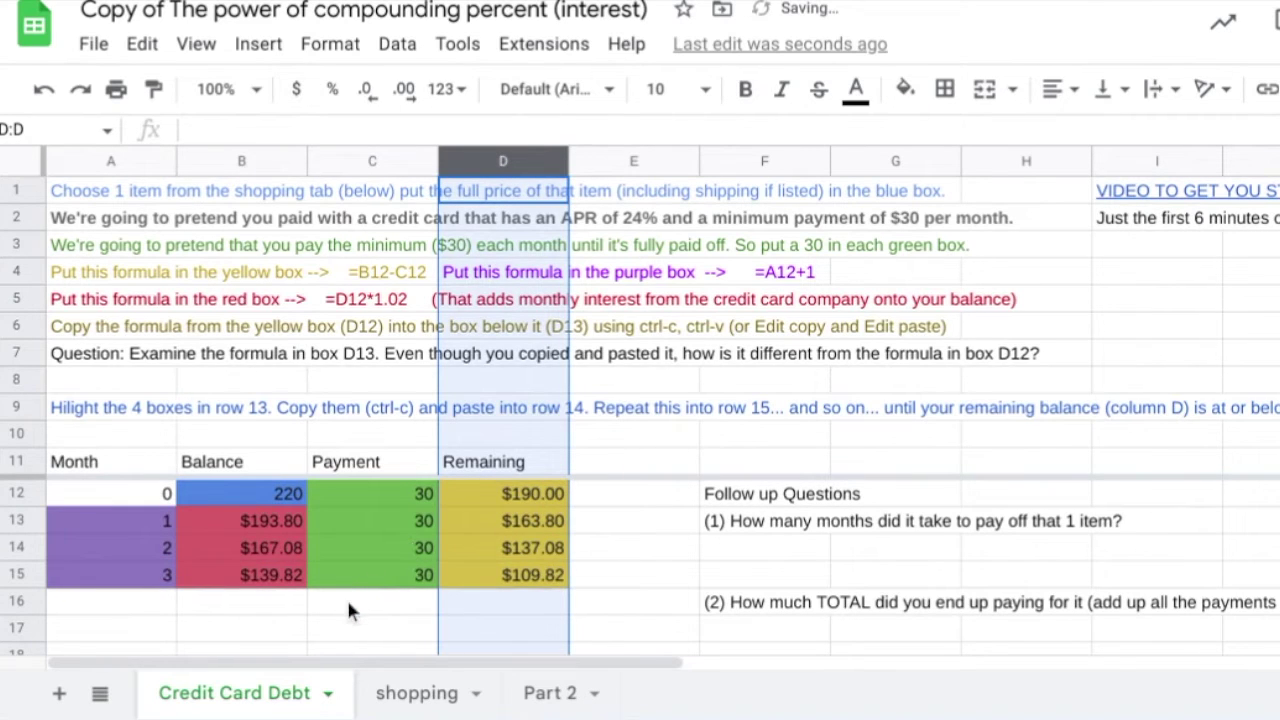
- Paste the copied month row into rows 16, 17, 18 and 19 to extend the payoff table
click(348, 610)
key(Left)
key(Left)
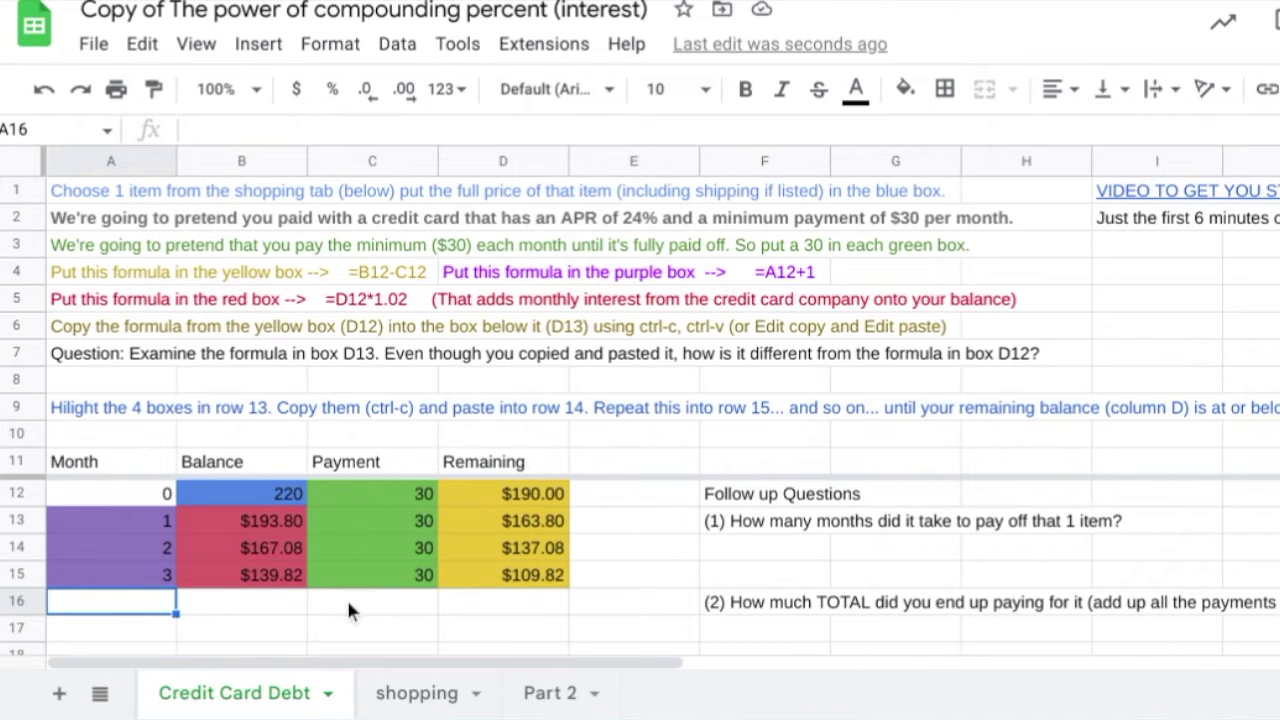
key(ctrl+v)
key(Down)
key(ctrl+v)
key(Down)
key(ctrl+v)
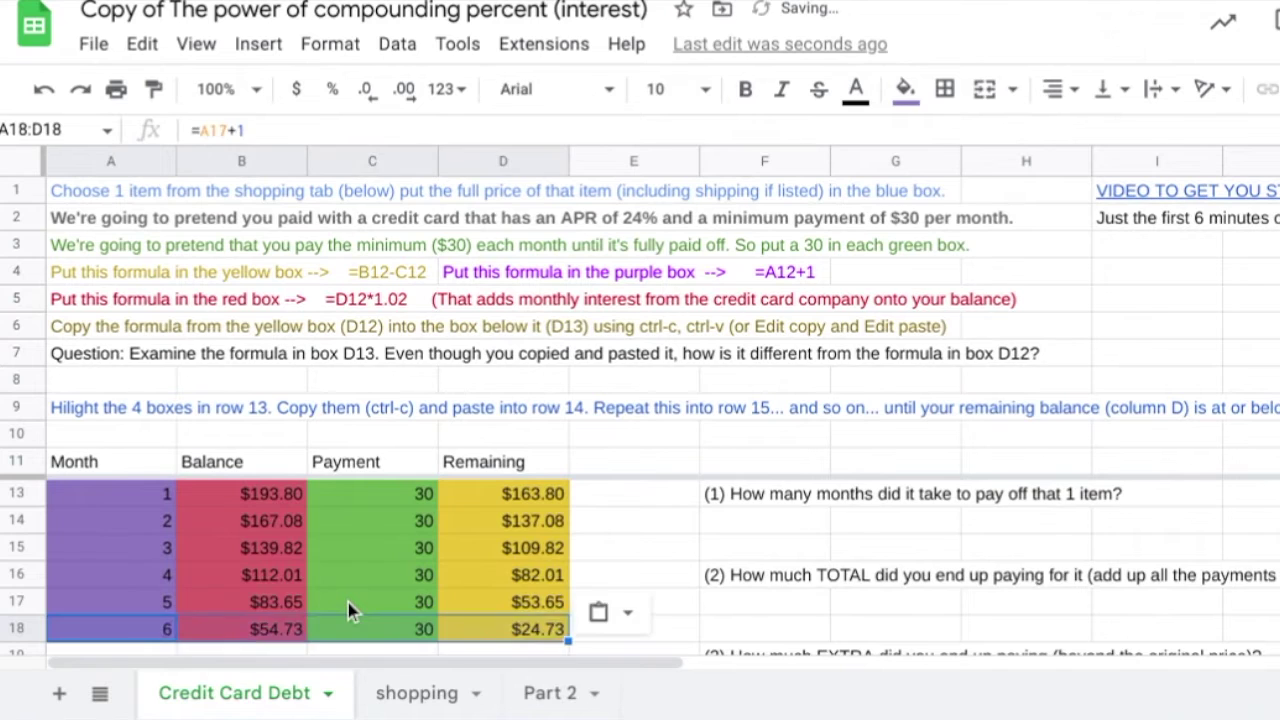
key(Down)
key(ctrl+v)
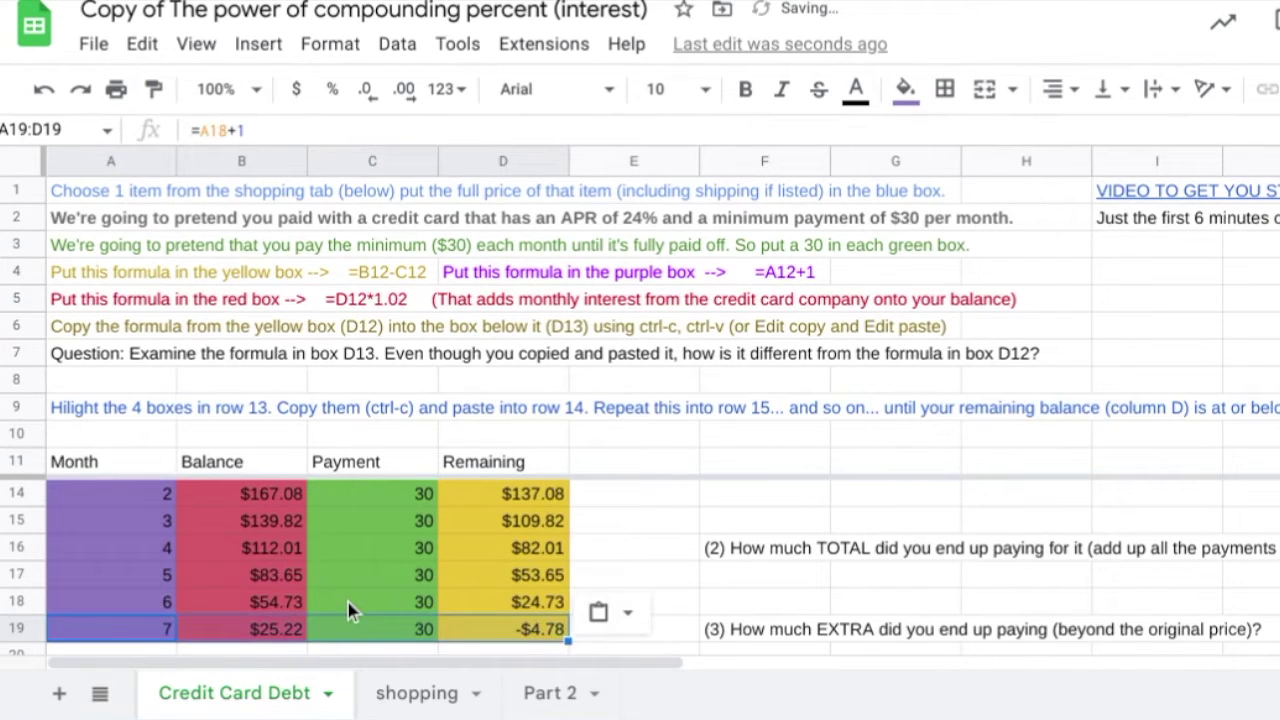
key(Down)
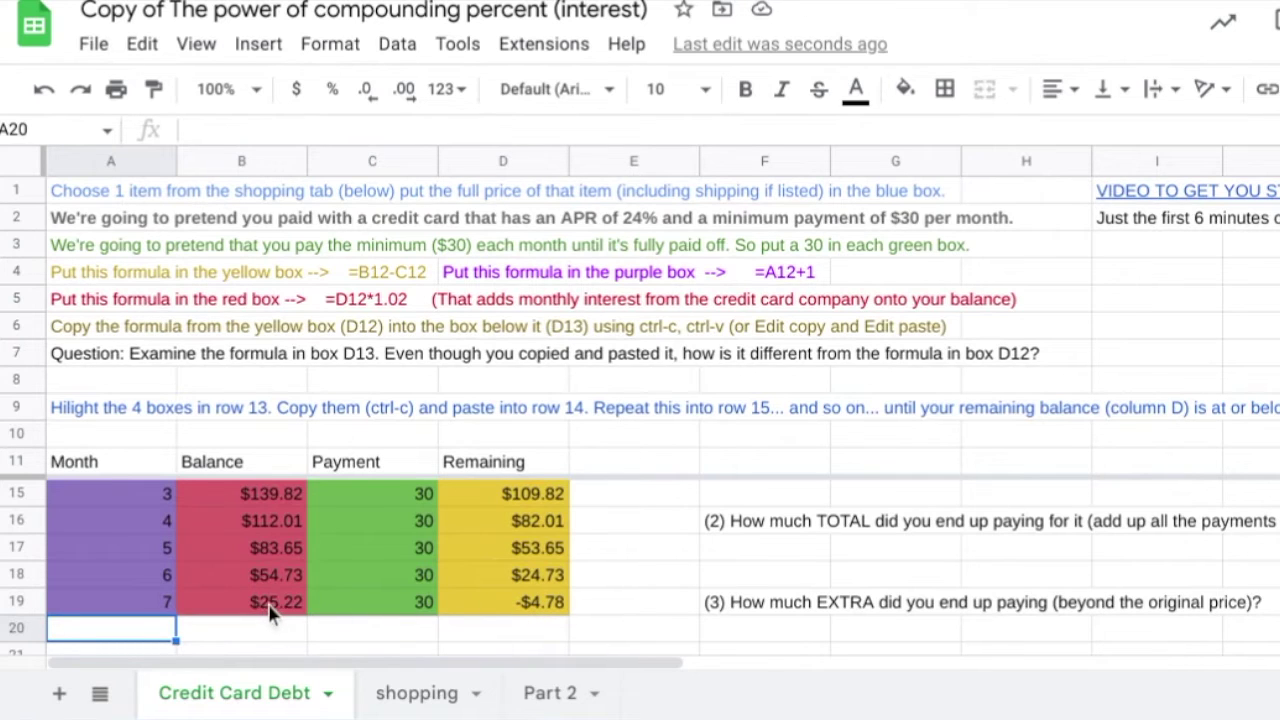
- Set the final payment in C19 to 25.22 to match that month's balance and check the remaining amount in D19
click(293, 610)
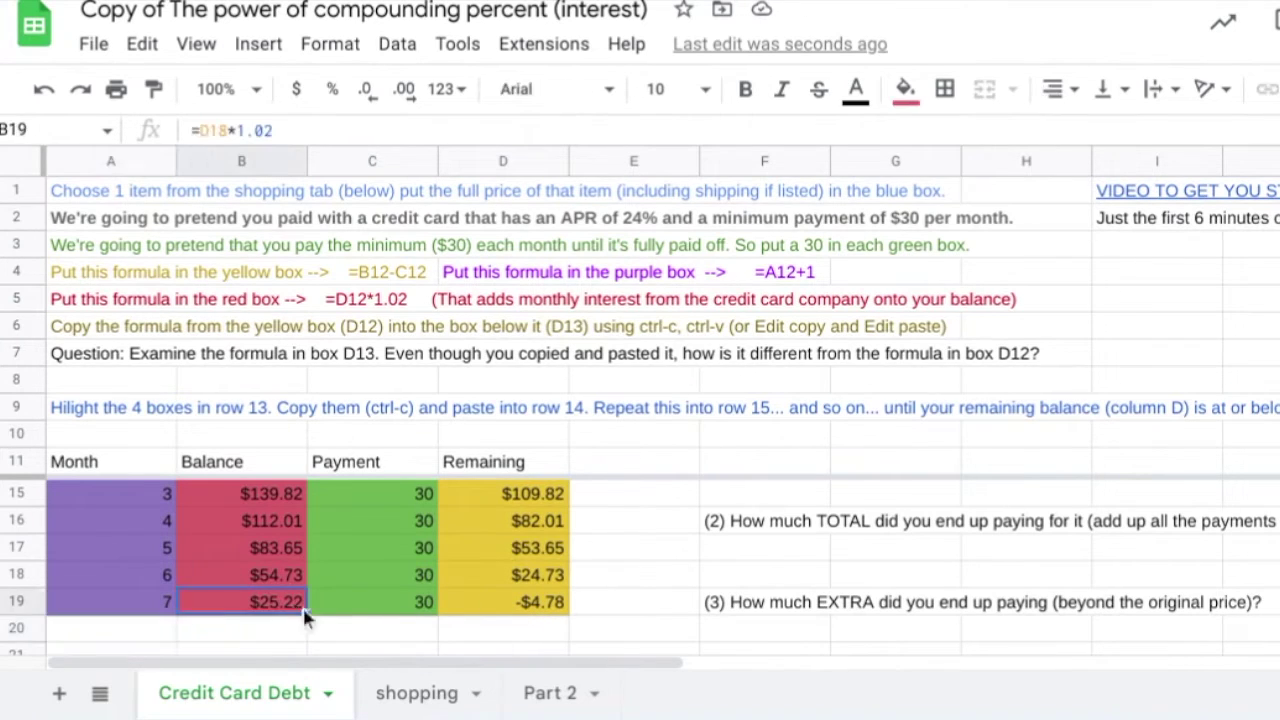
click(367, 610)
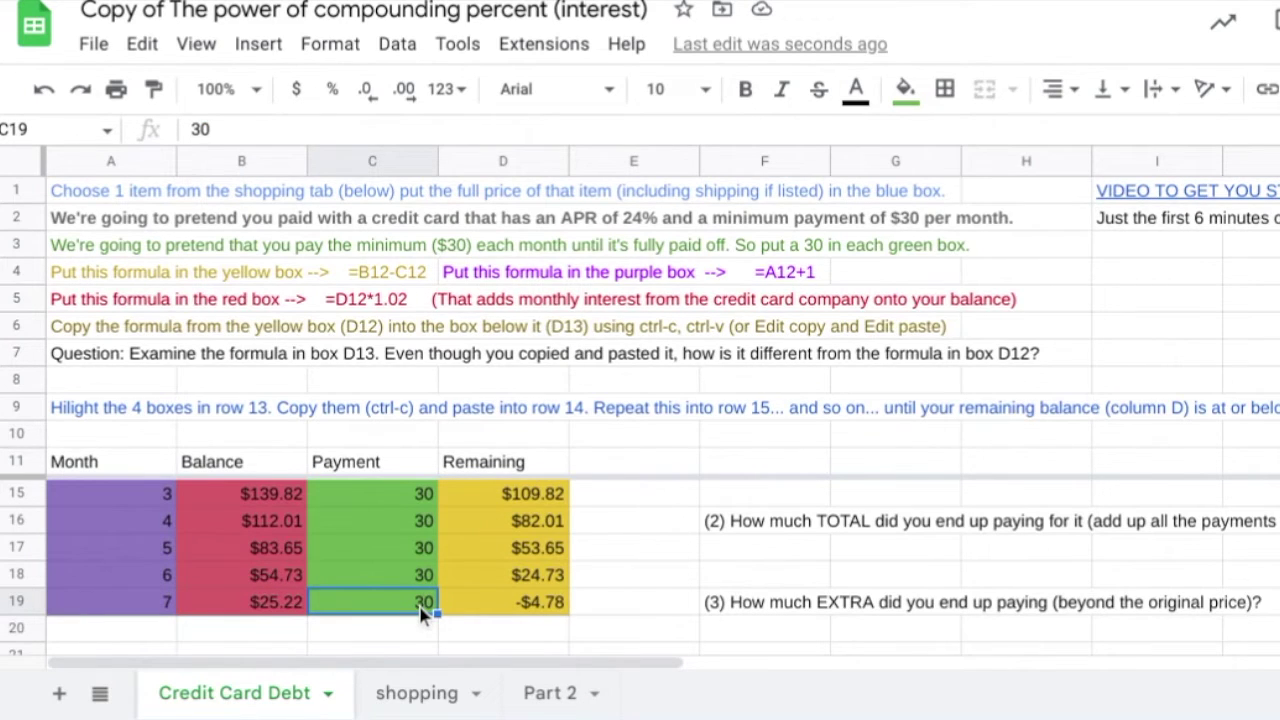
text(25.22)
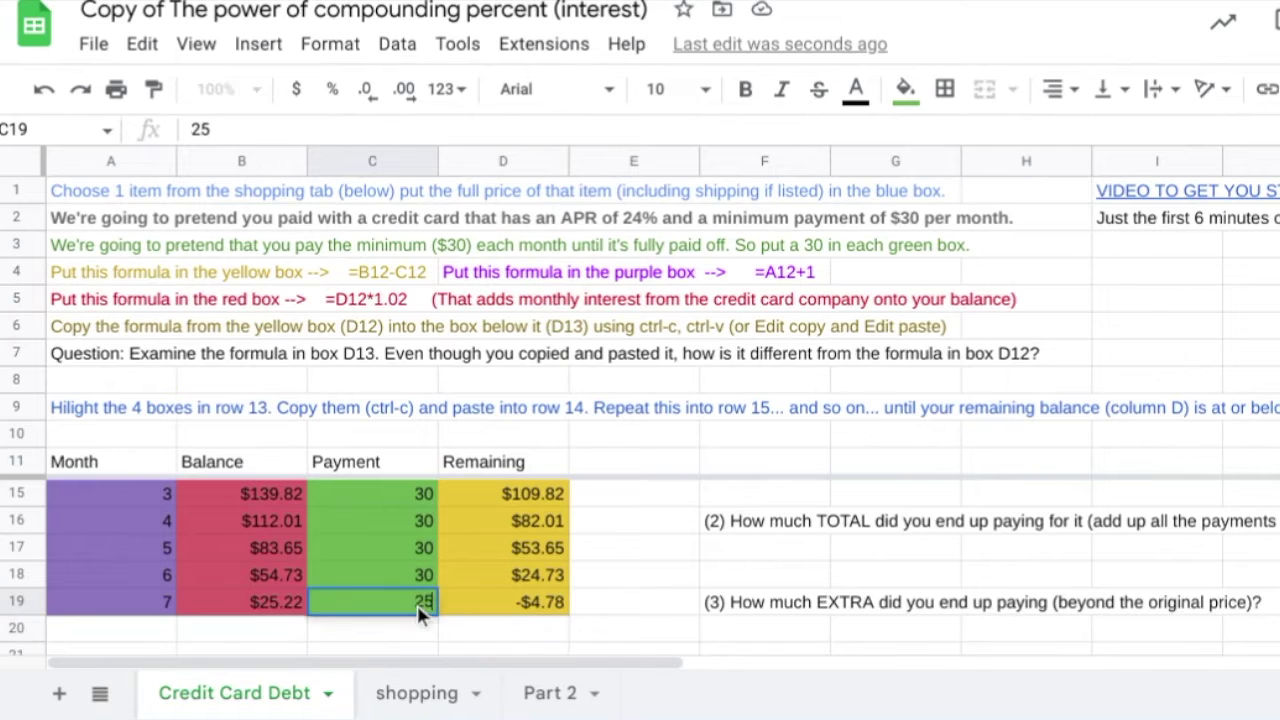
key(Return)
key(Up)
key(Right)
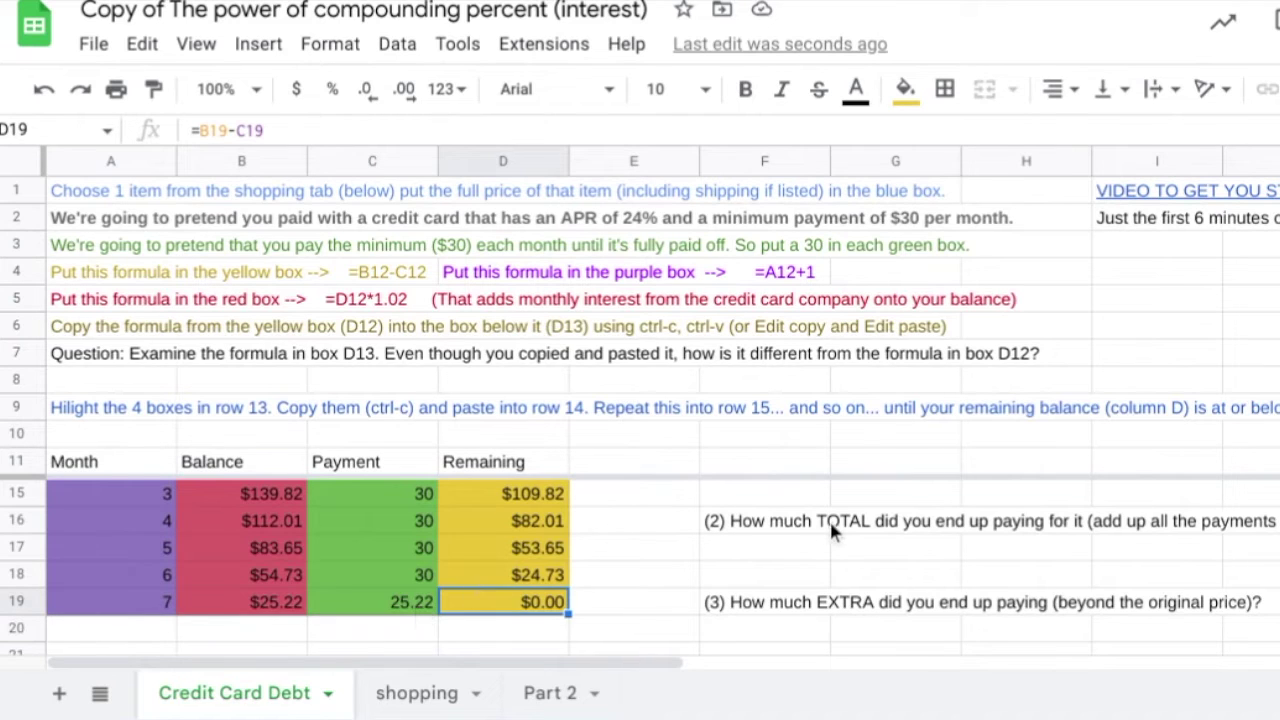
- Read the follow-up questions and go through the Payment column from C12 to C19 to see every payment made
scroll(833, 533, up, 1)
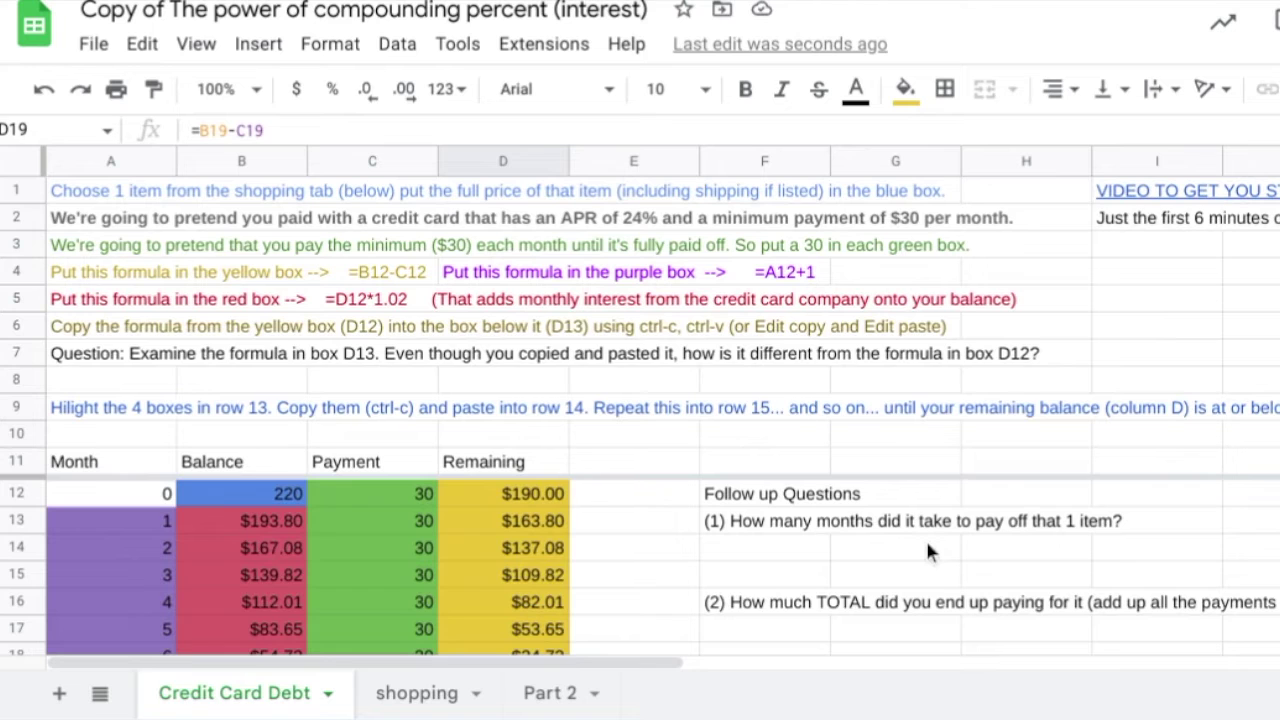
click(338, 509)
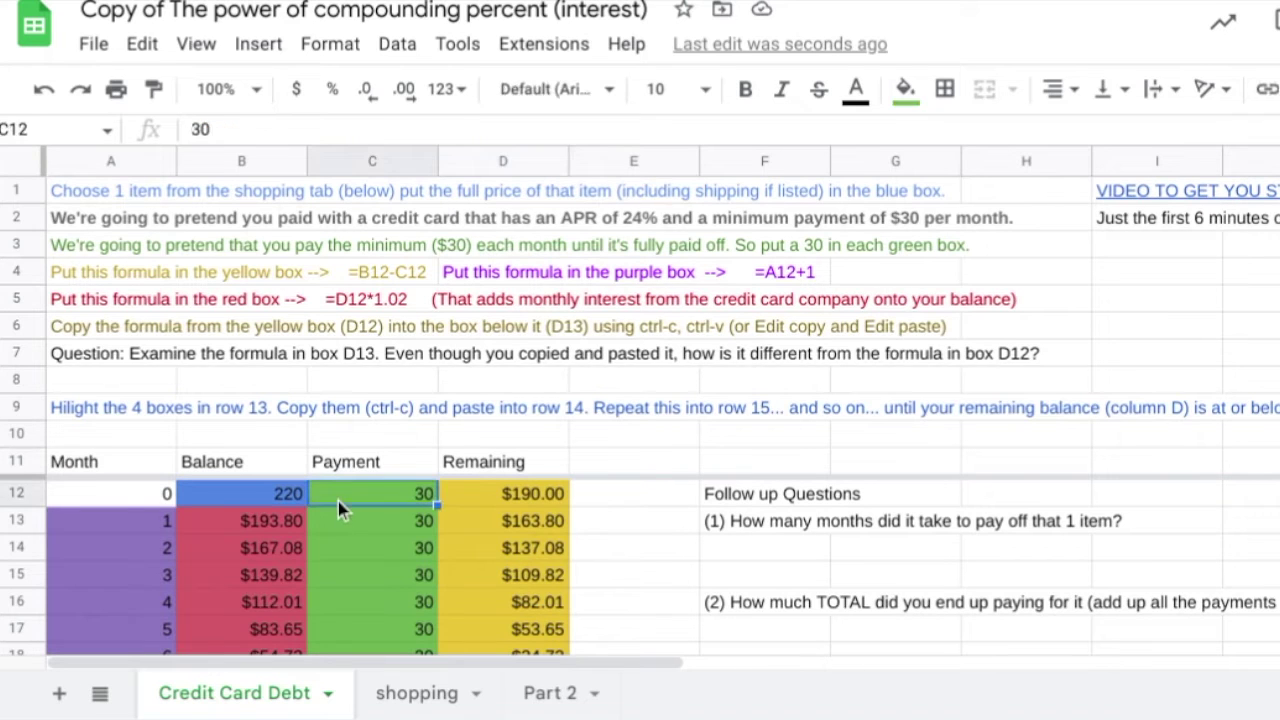
key(Down)
key(Down)
key(Down)
key(Down)
key(Down)
key(Down)
key(Down)
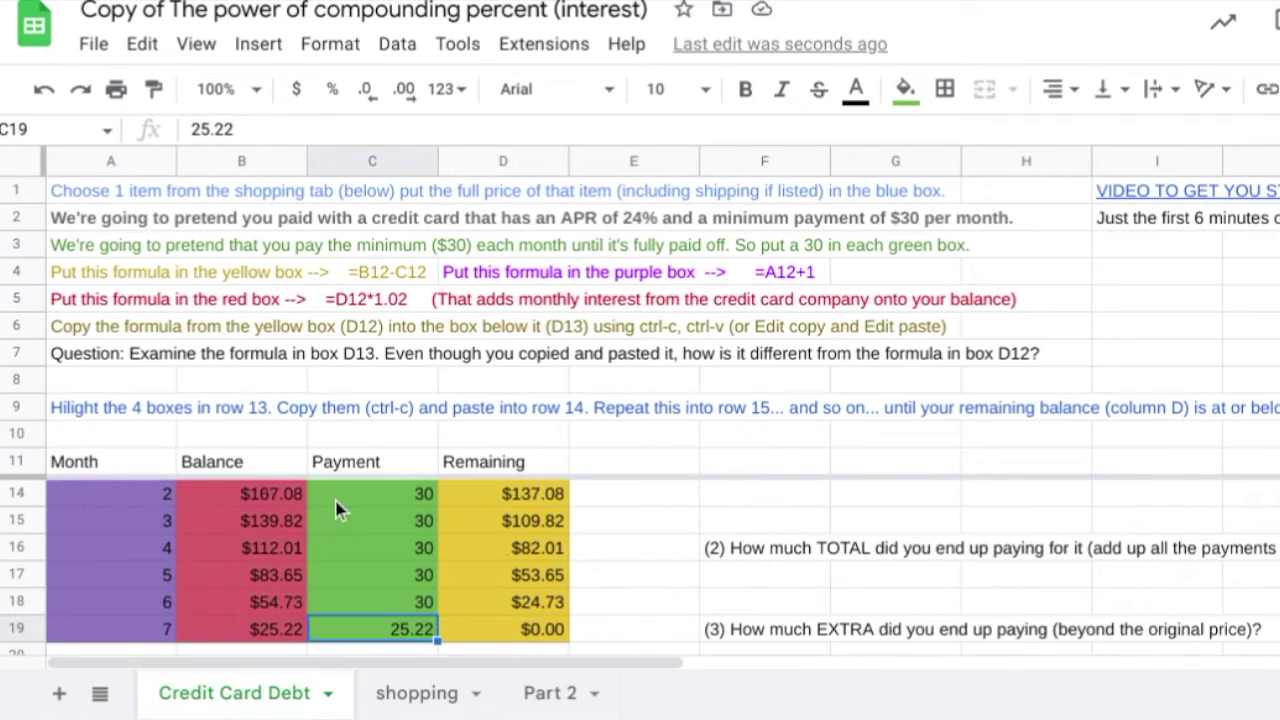
scroll(812, 570, up, 1)
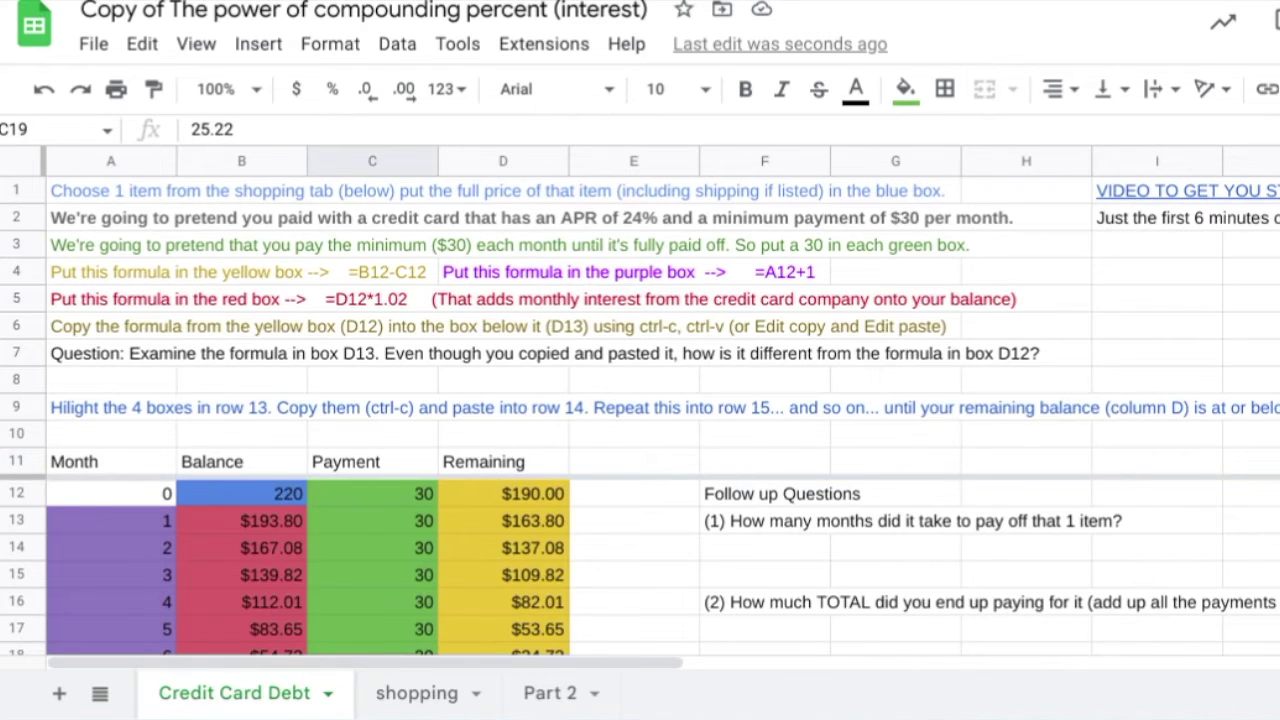
click(352, 503)
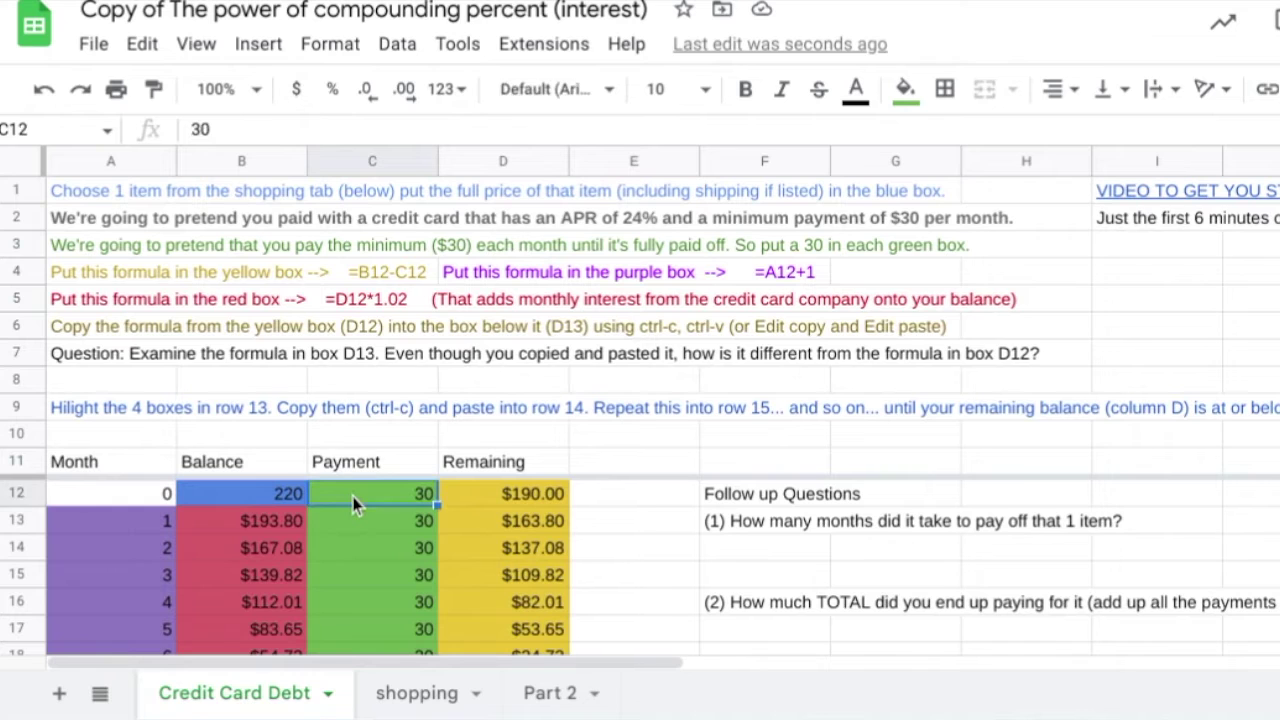
key(Down)
key(Down)
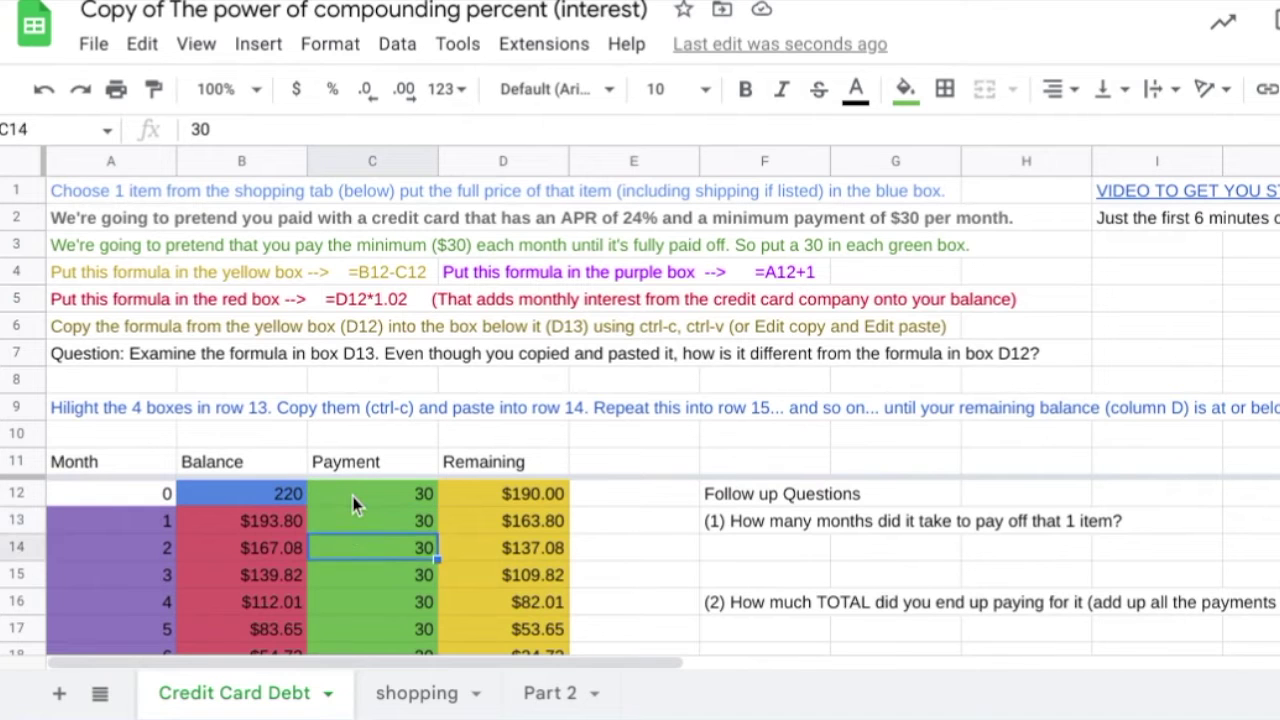
key(Down)
key(Down)
key(Down)
key(Down)
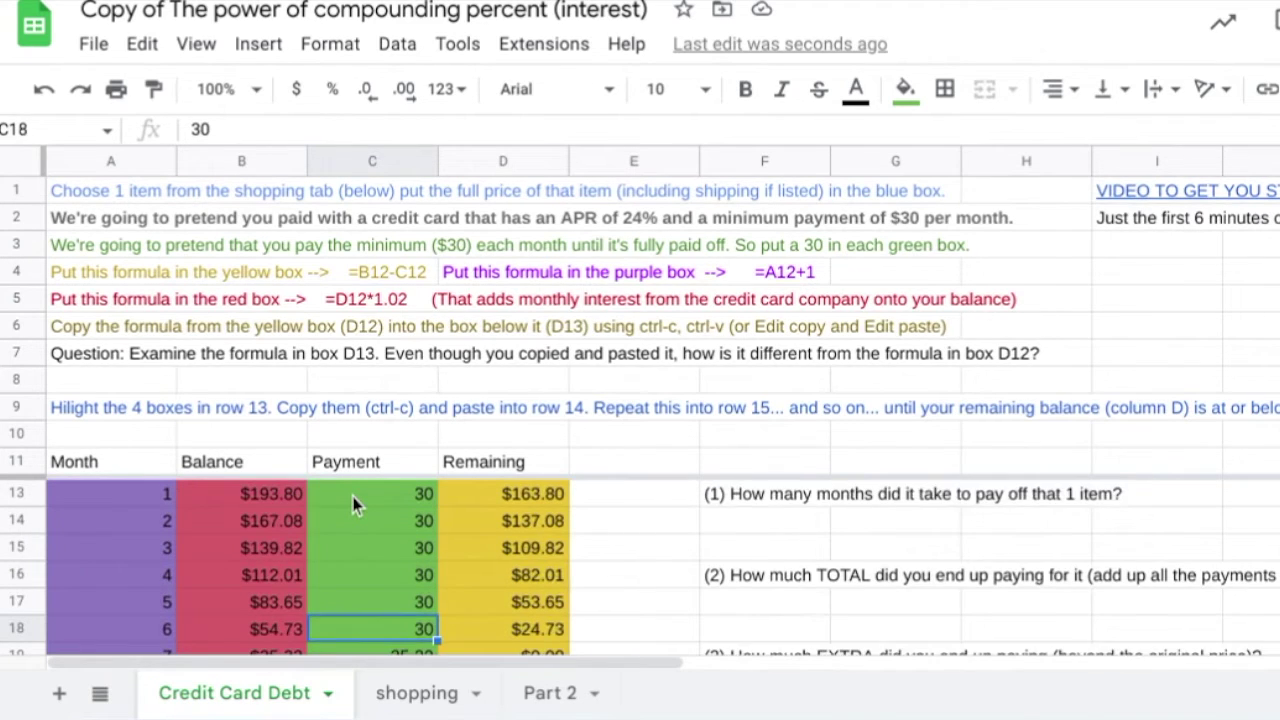
key(Down)
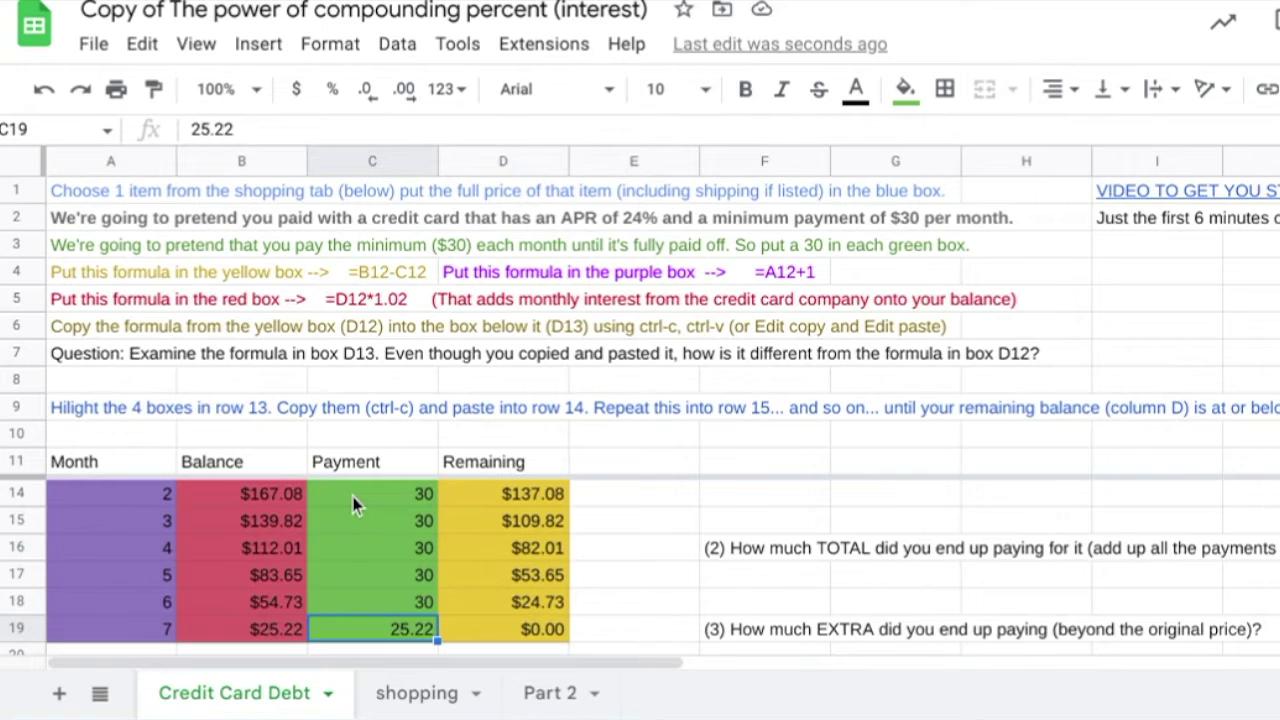
- Recount the 30-dollar payments in column C, from below the Payment header down to C18
key(Up)
key(Up)
key(Up)
key(Up)
key(Up)
key(Up)
key(Up)
key(Up)
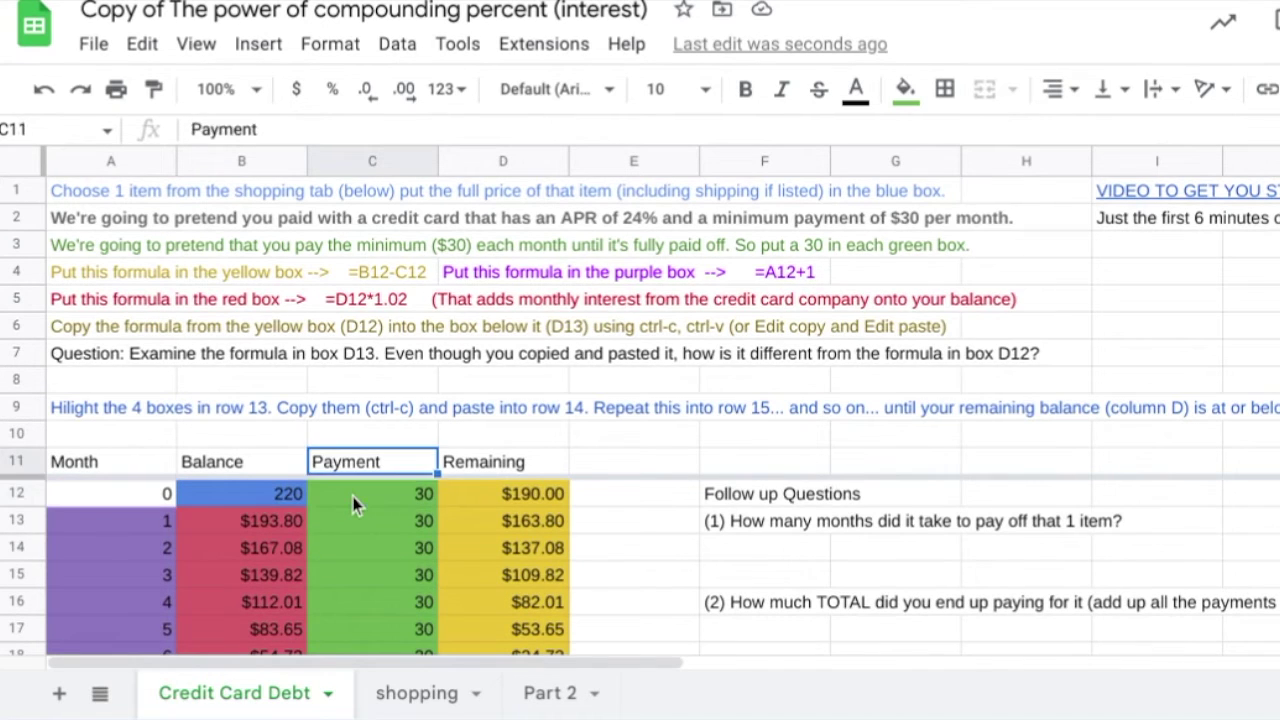
key(Down)
key(Down)
key(Down)
key(Down)
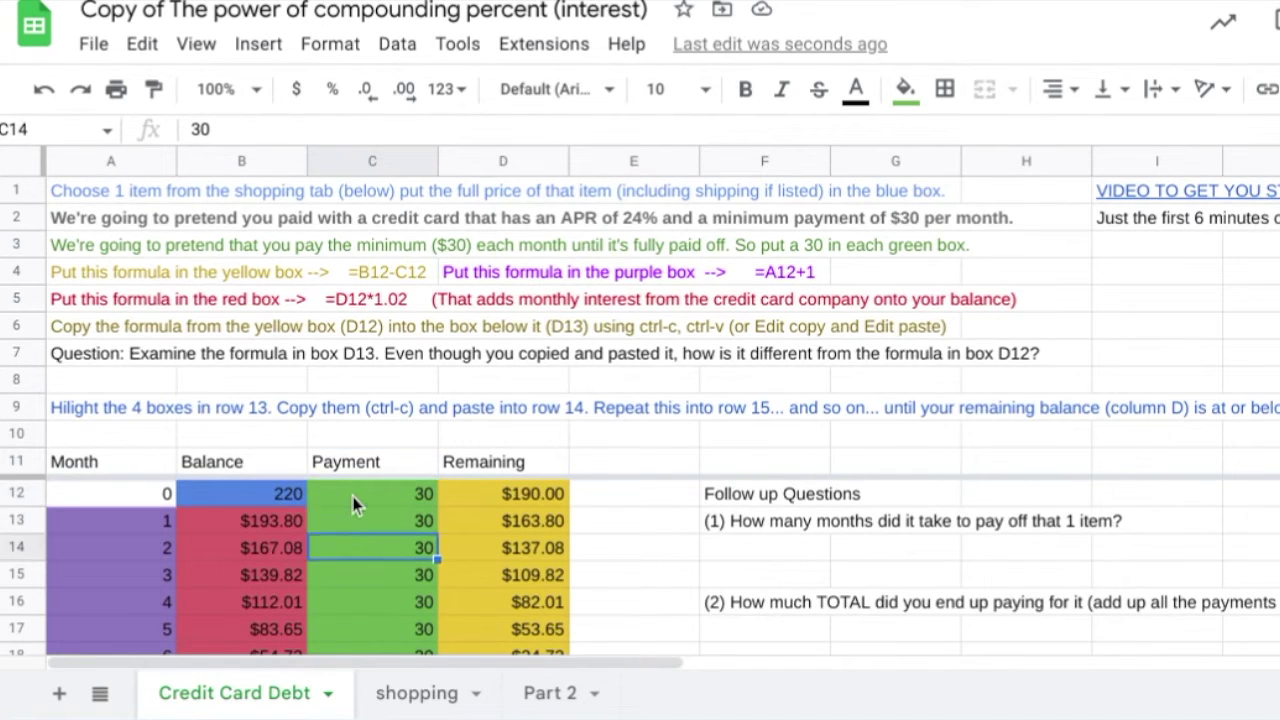
key(Down)
key(Down)
key(Down)
key(Down)
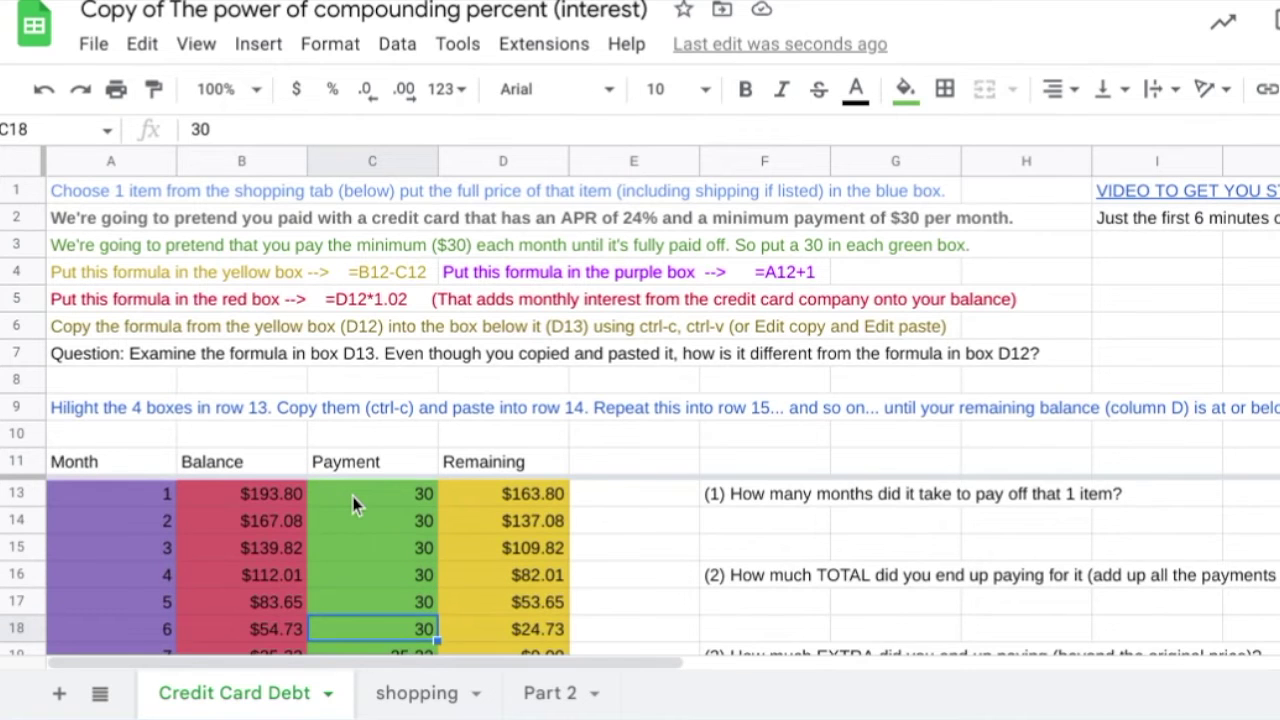
key(Up)
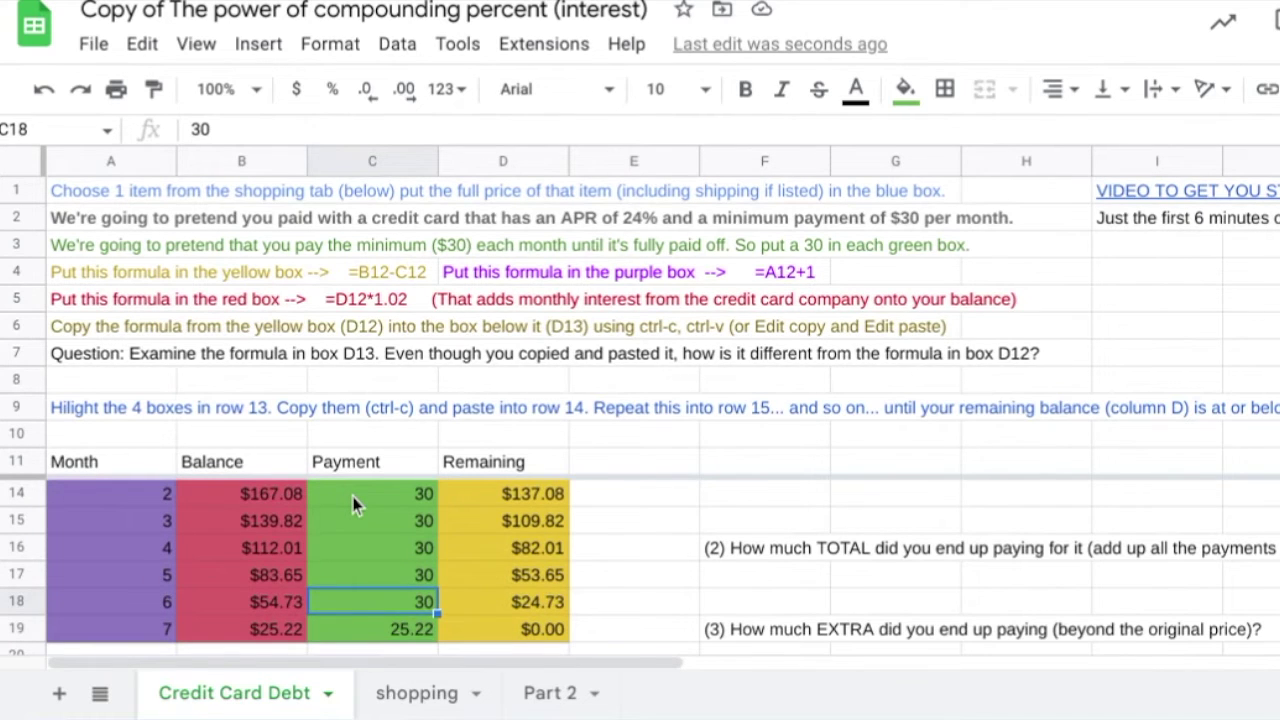
- Read follow-up question 3 and compare the payments through C19 with the original price in B12
key(Down)
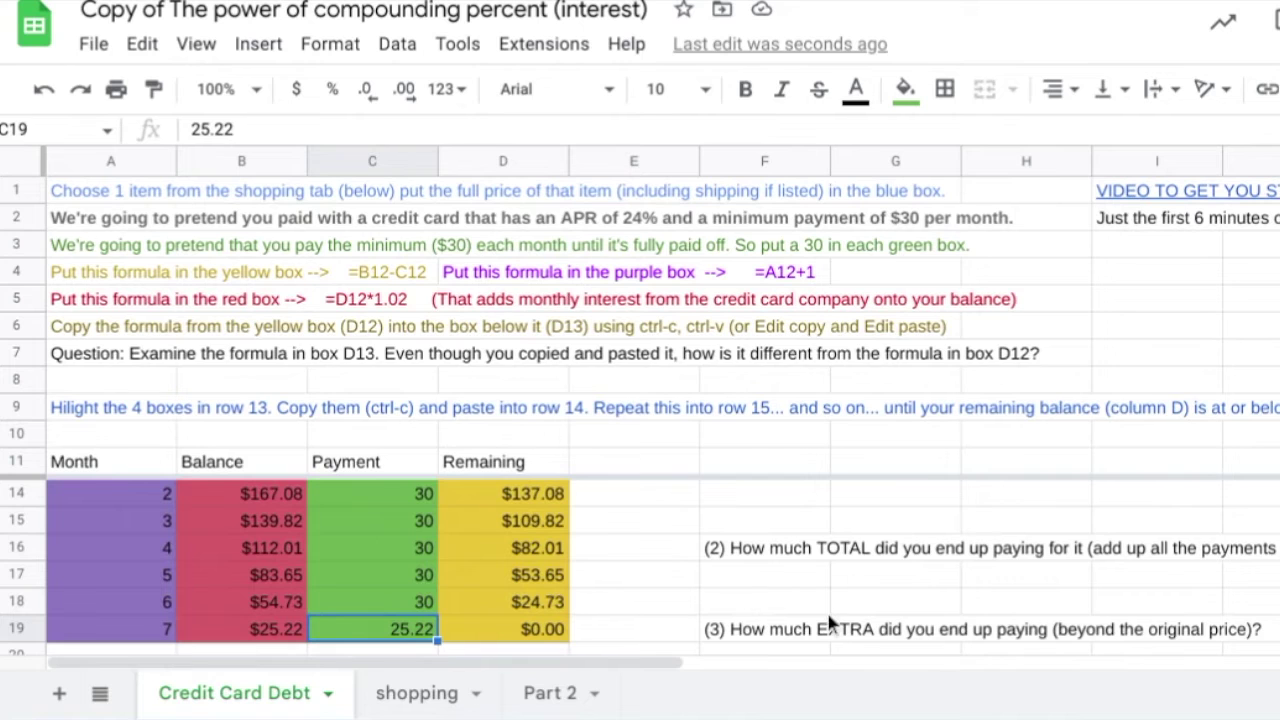
scroll(828, 622, down, 1)
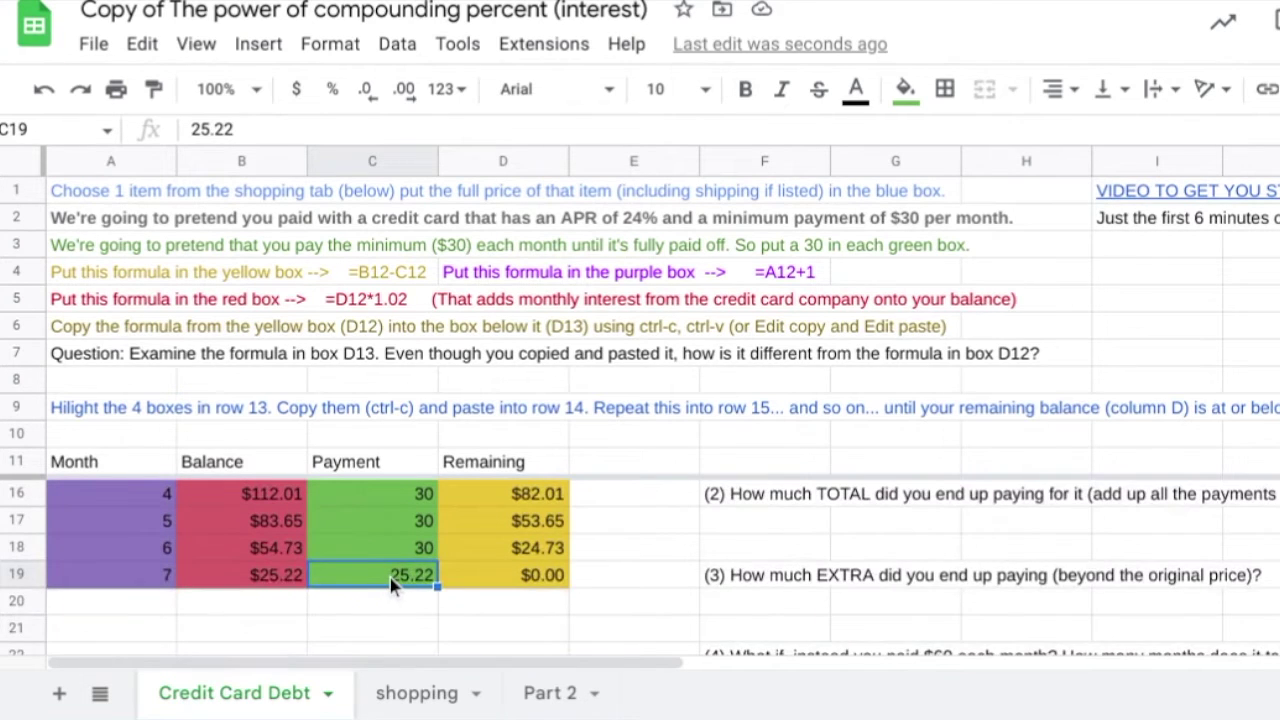
scroll(390, 578, up, 2)
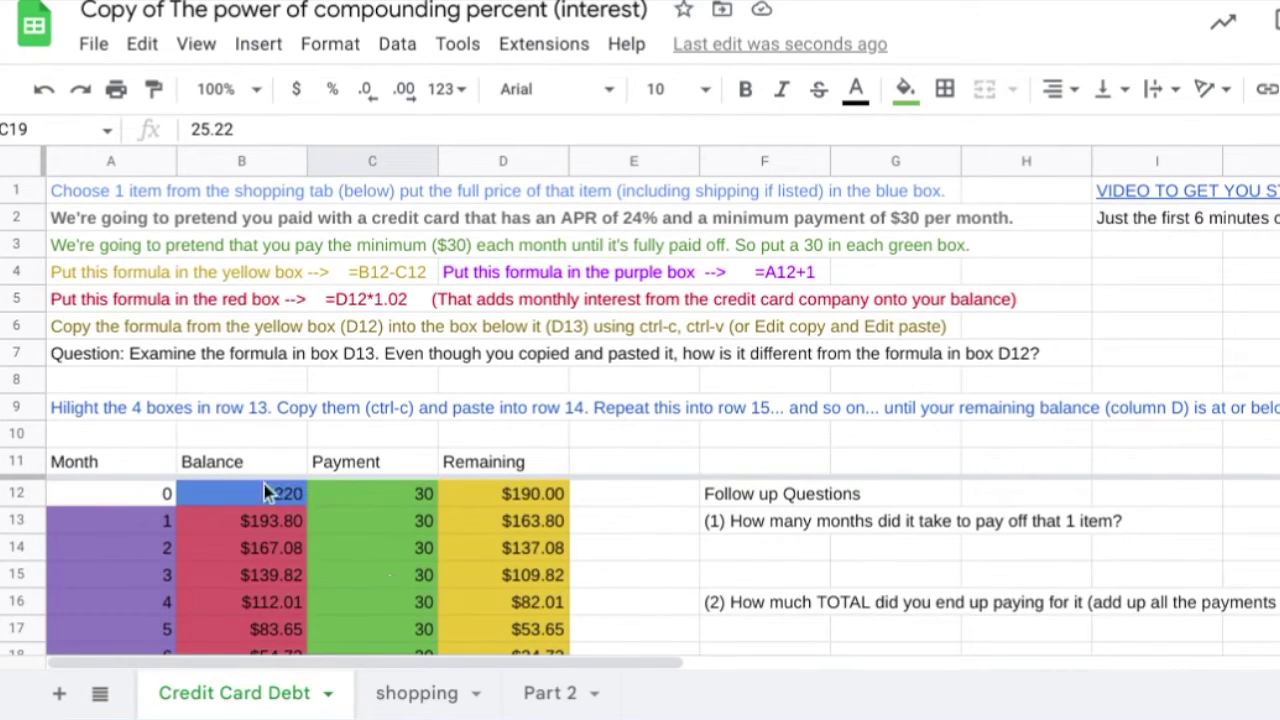
scroll(855, 602, down, 3)
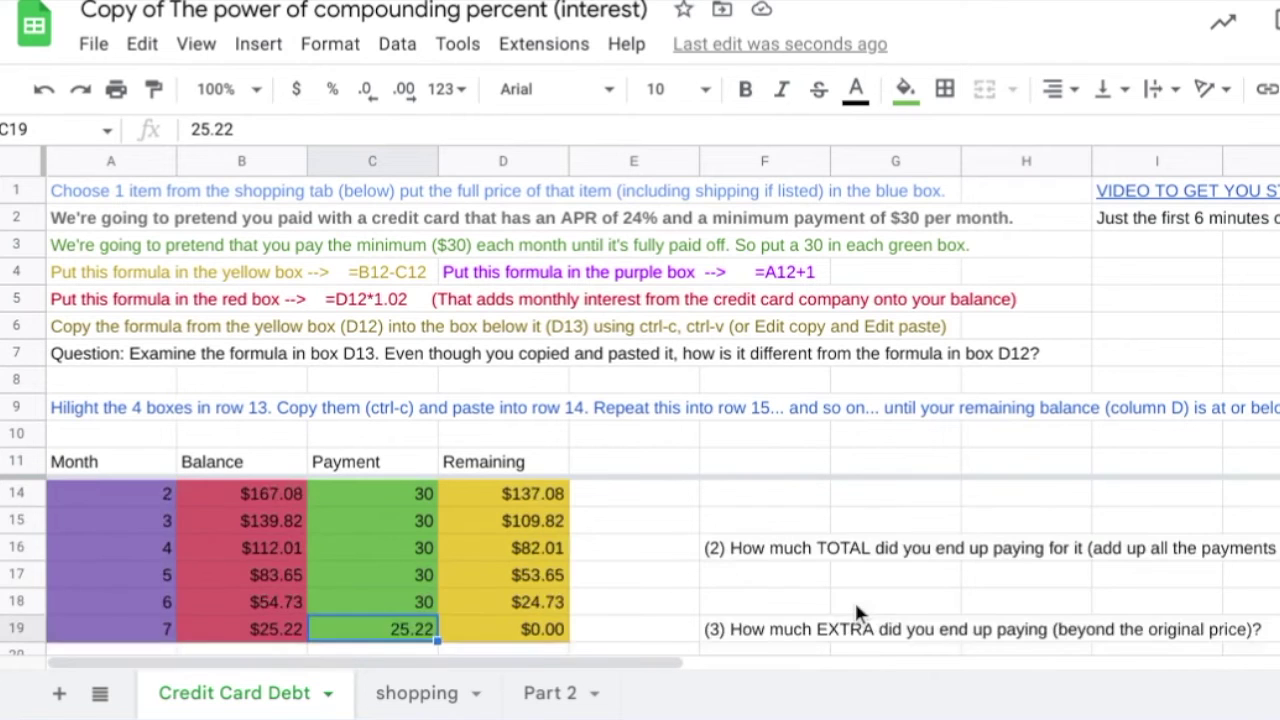
scroll(855, 607, up, 3)
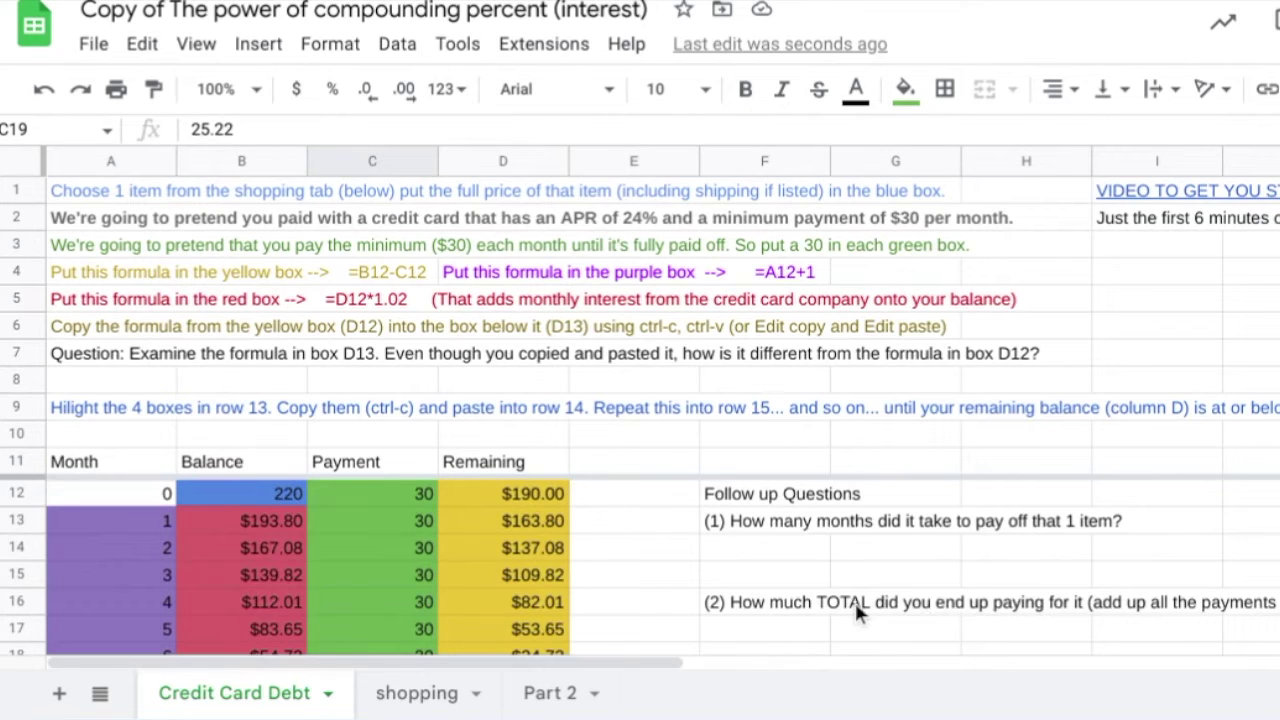
scroll(873, 575, down, 3)
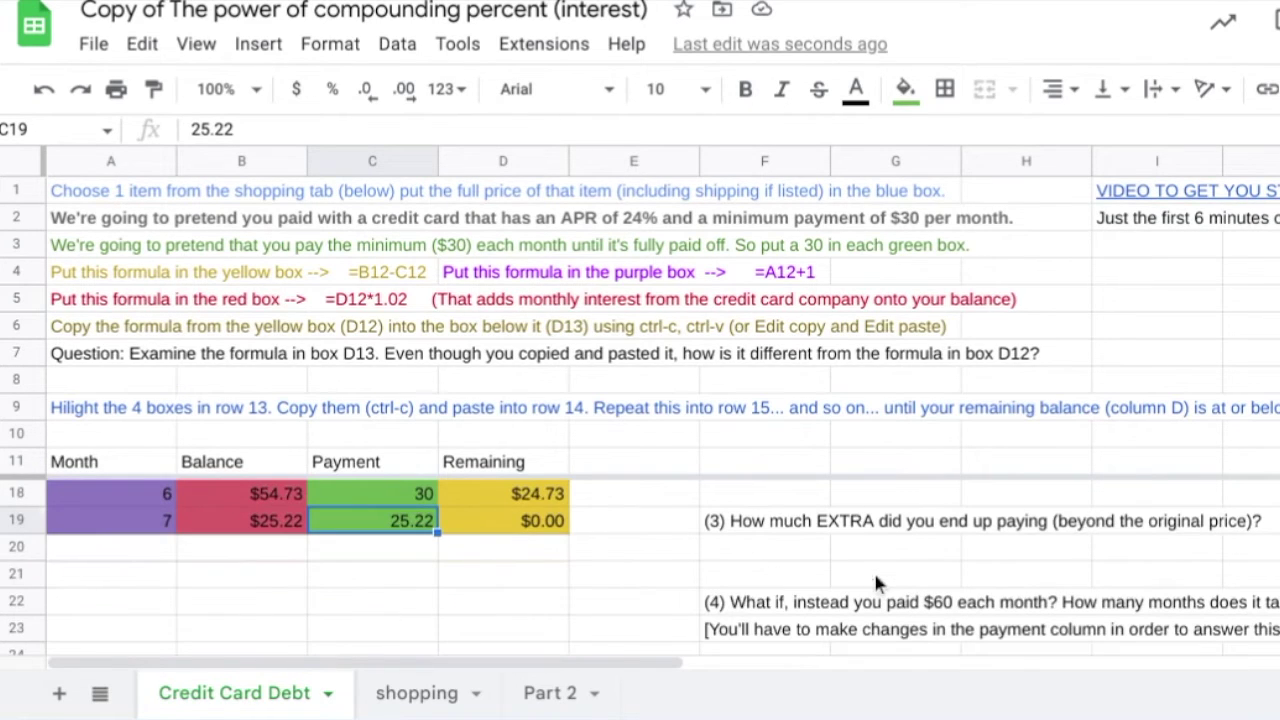
scroll(906, 578, up, 3)
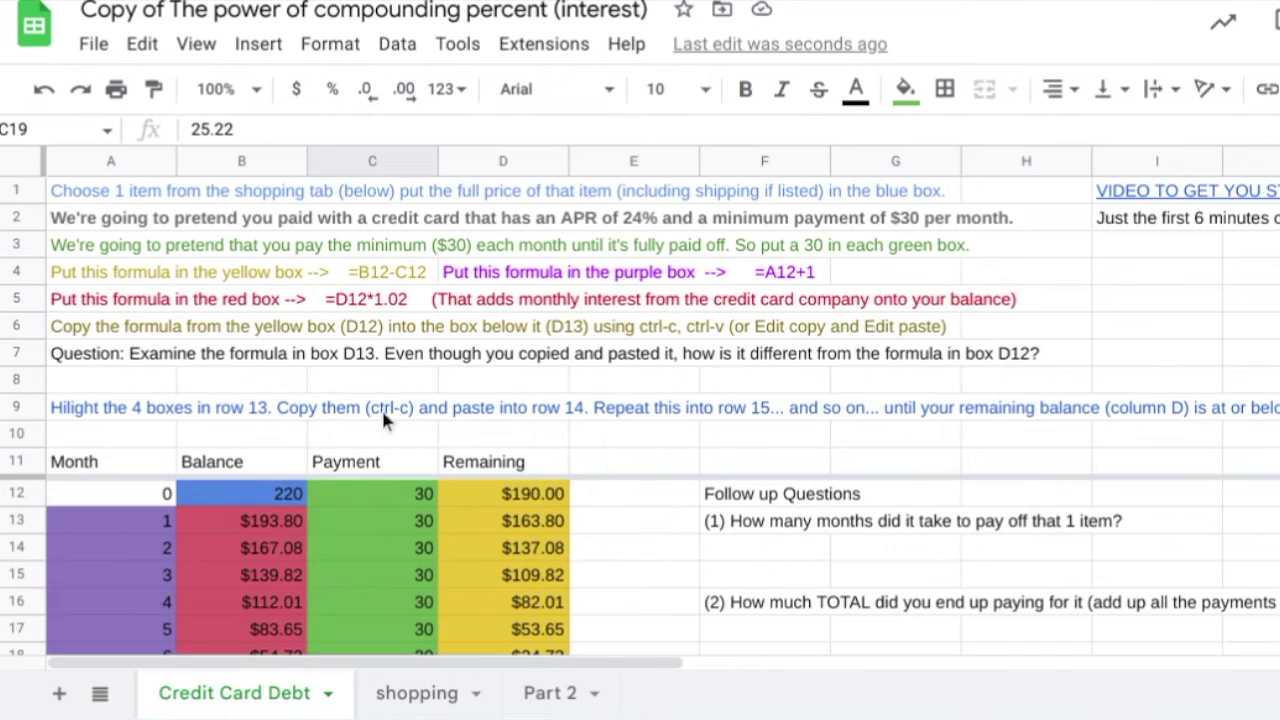
scroll(403, 525, down, 5)
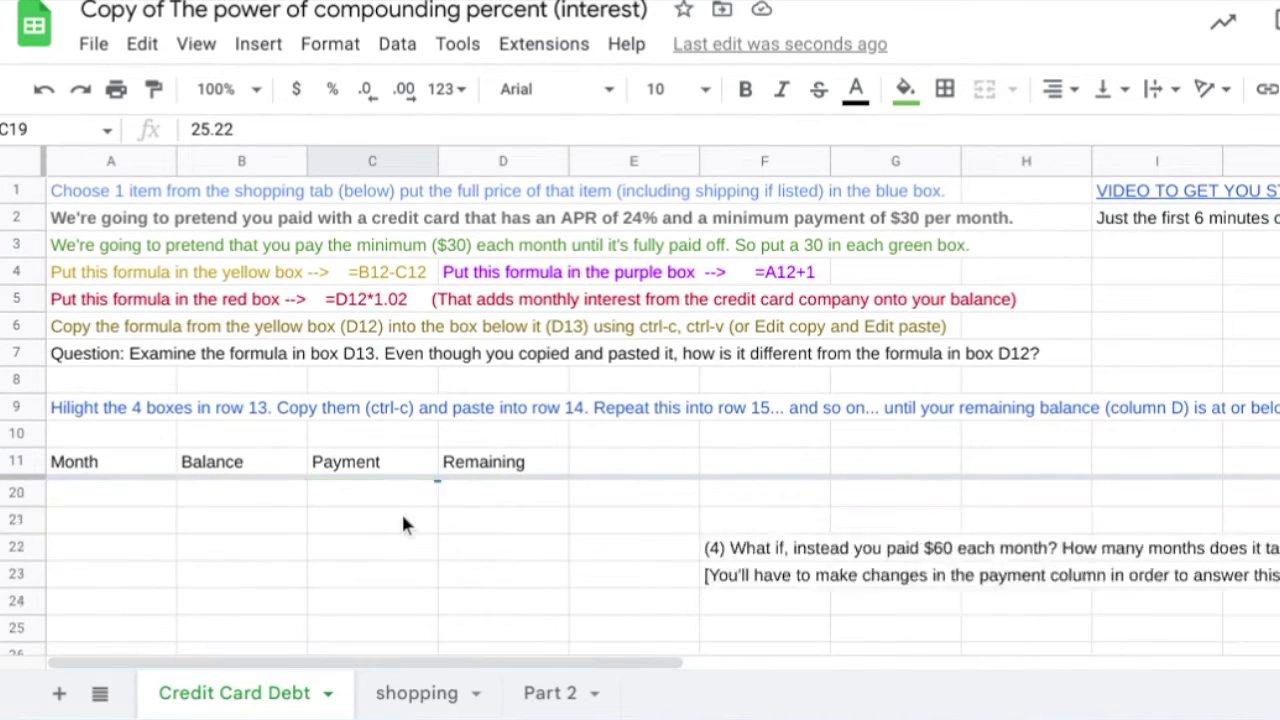
scroll(403, 525, up, 5)
click(256, 486)
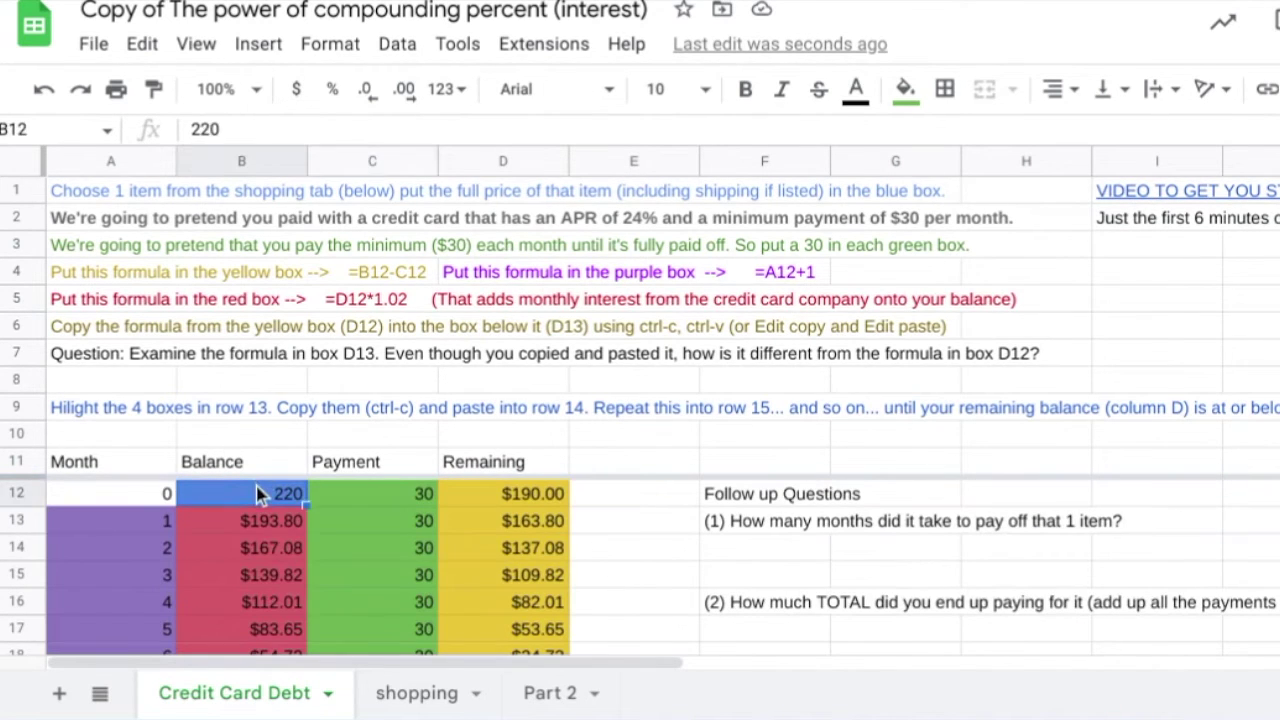
scroll(755, 550, down, 3)
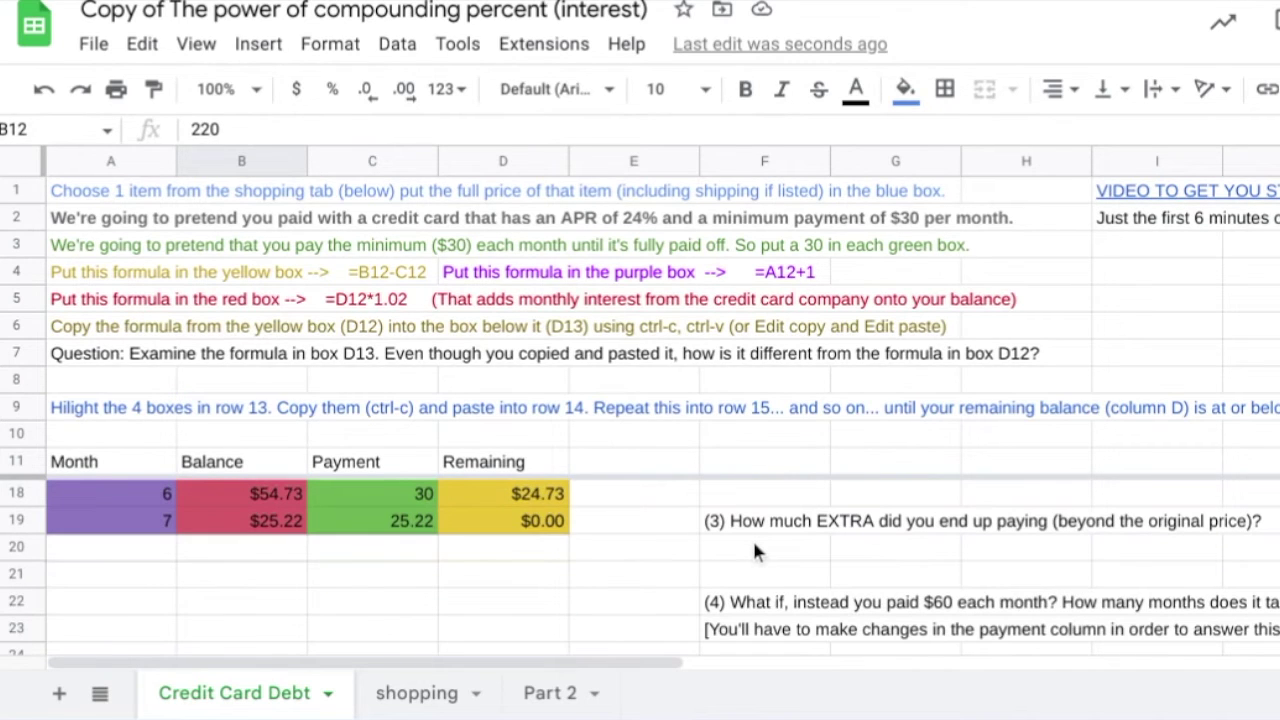
scroll(755, 548, up, 3)
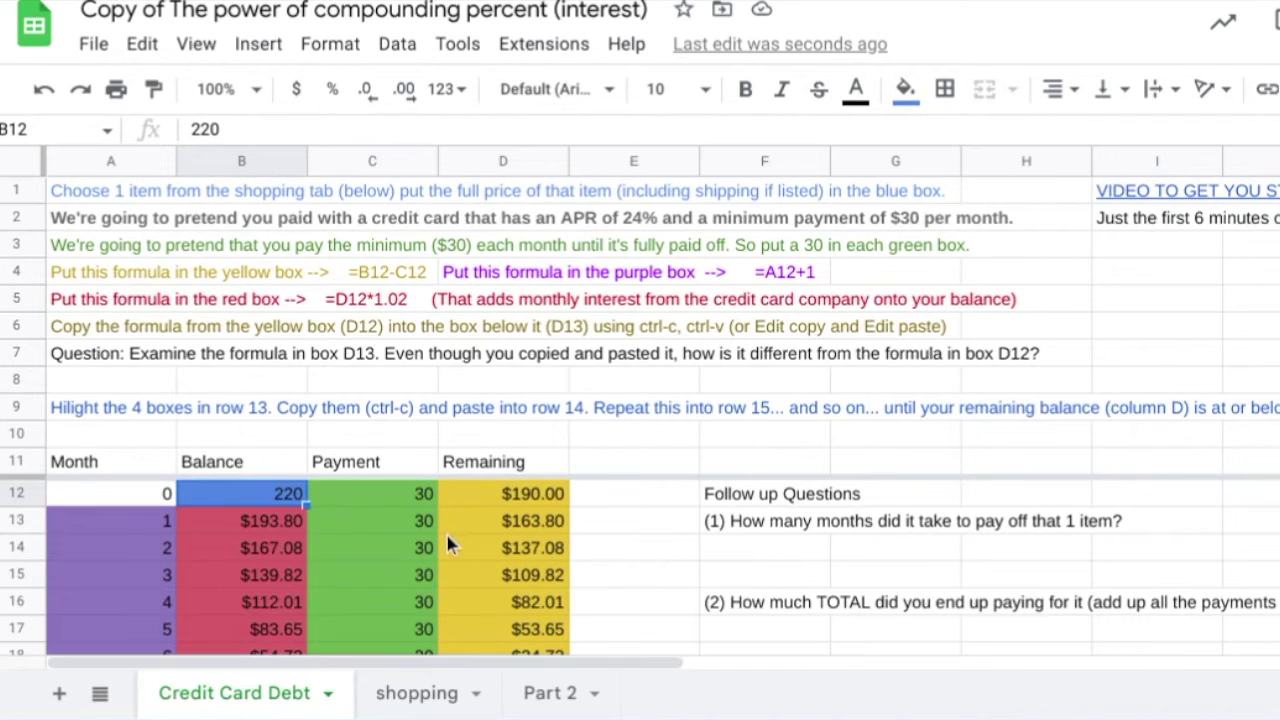
- Read follow-up questions 4 to 6 about paying $60 each month and choosing the best payment
scroll(921, 607, down, 4)
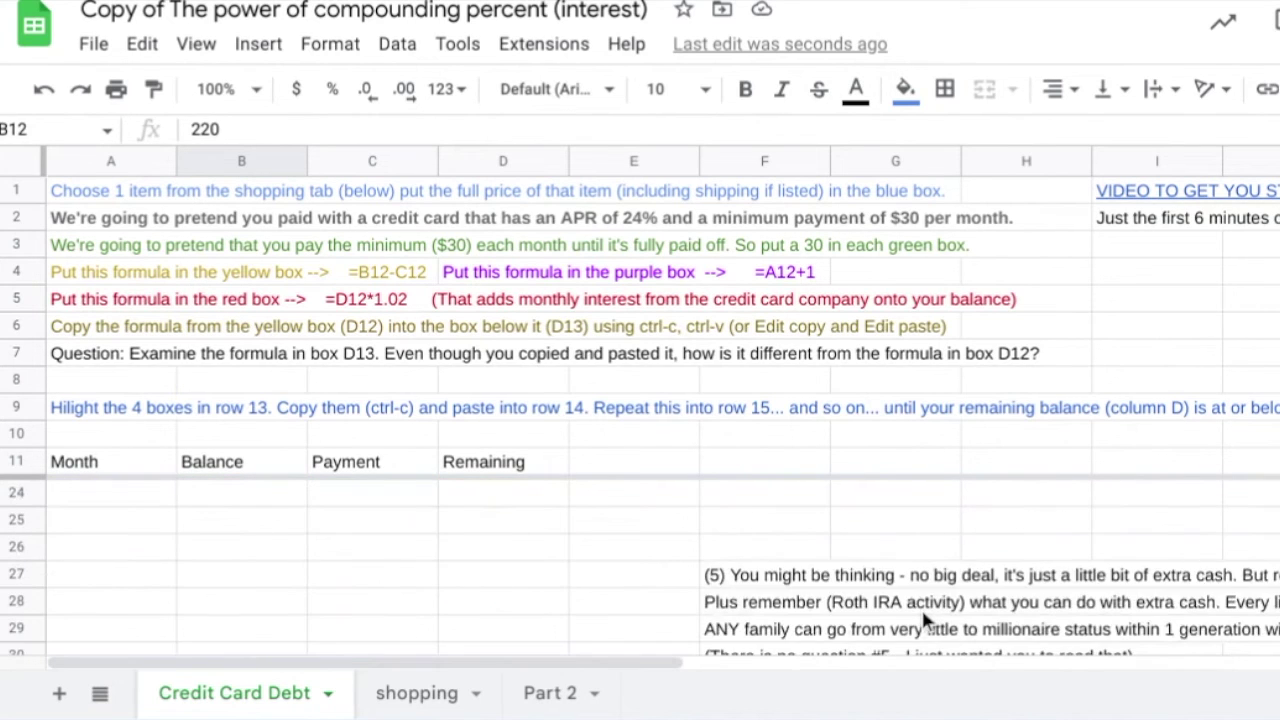
scroll(926, 621, up, 2)
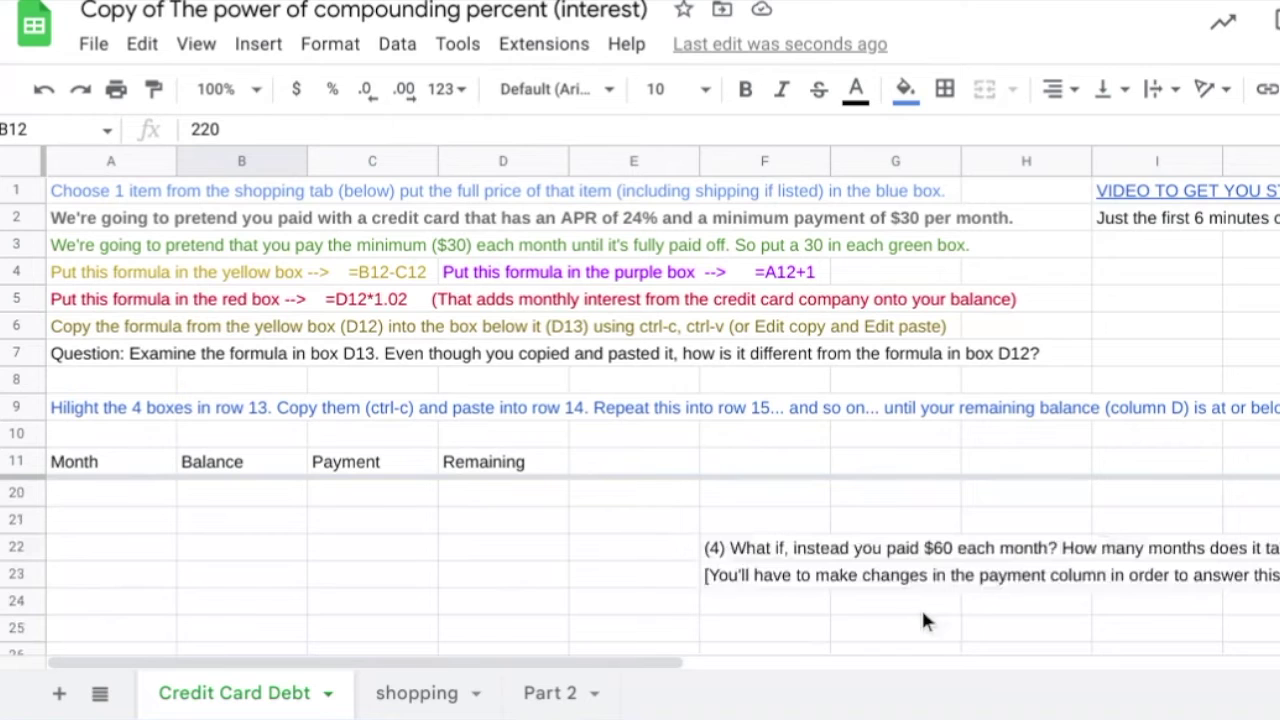
scroll(924, 621, down, 1)
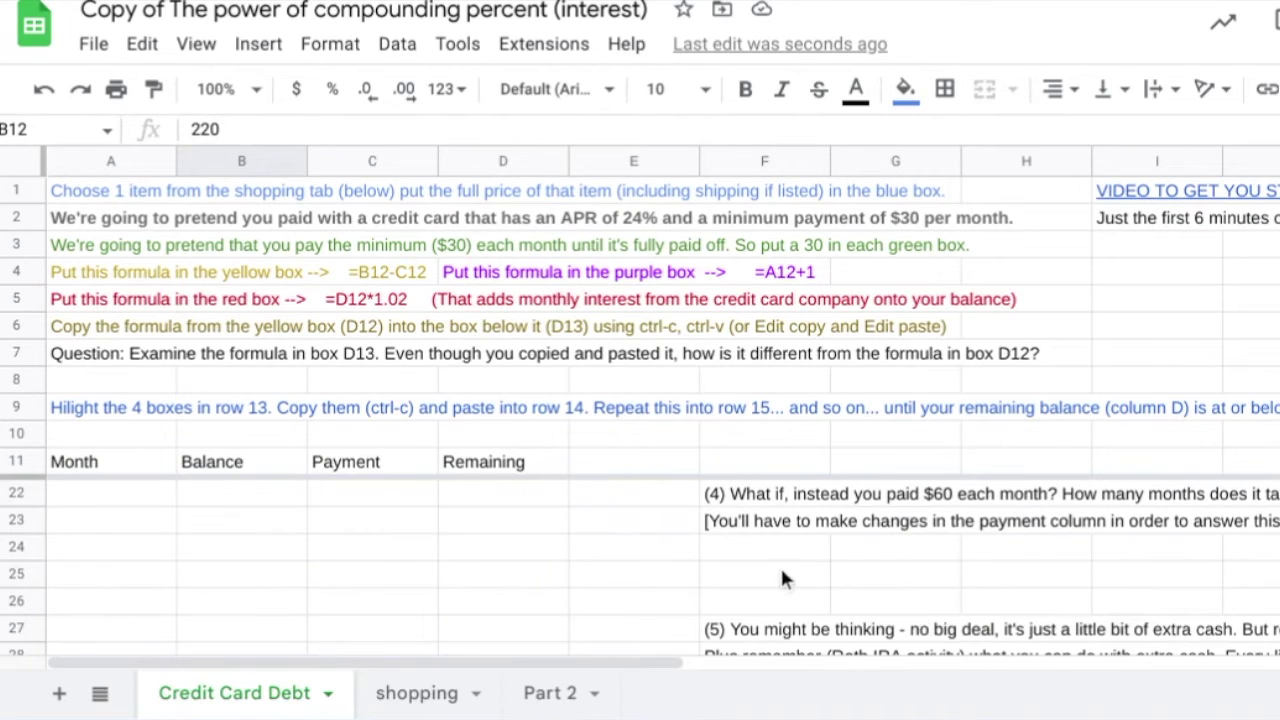
scroll(780, 570, up, 4)
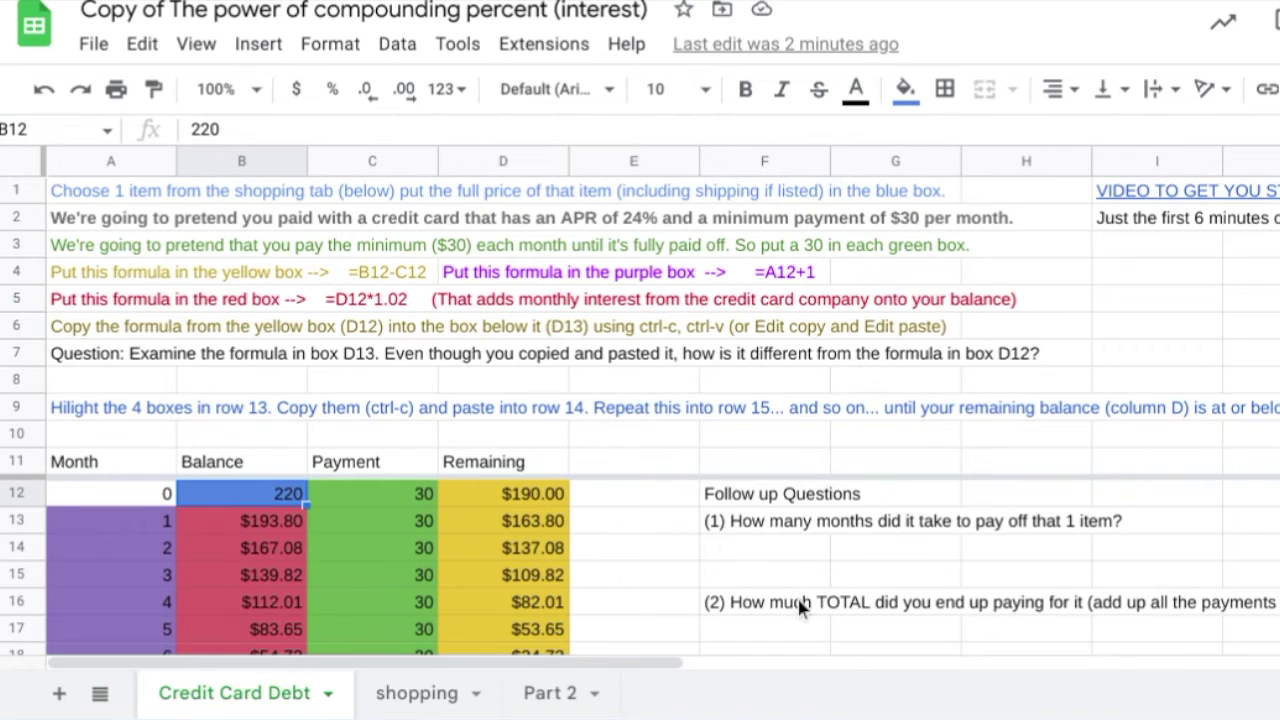
scroll(800, 608, down, 5)
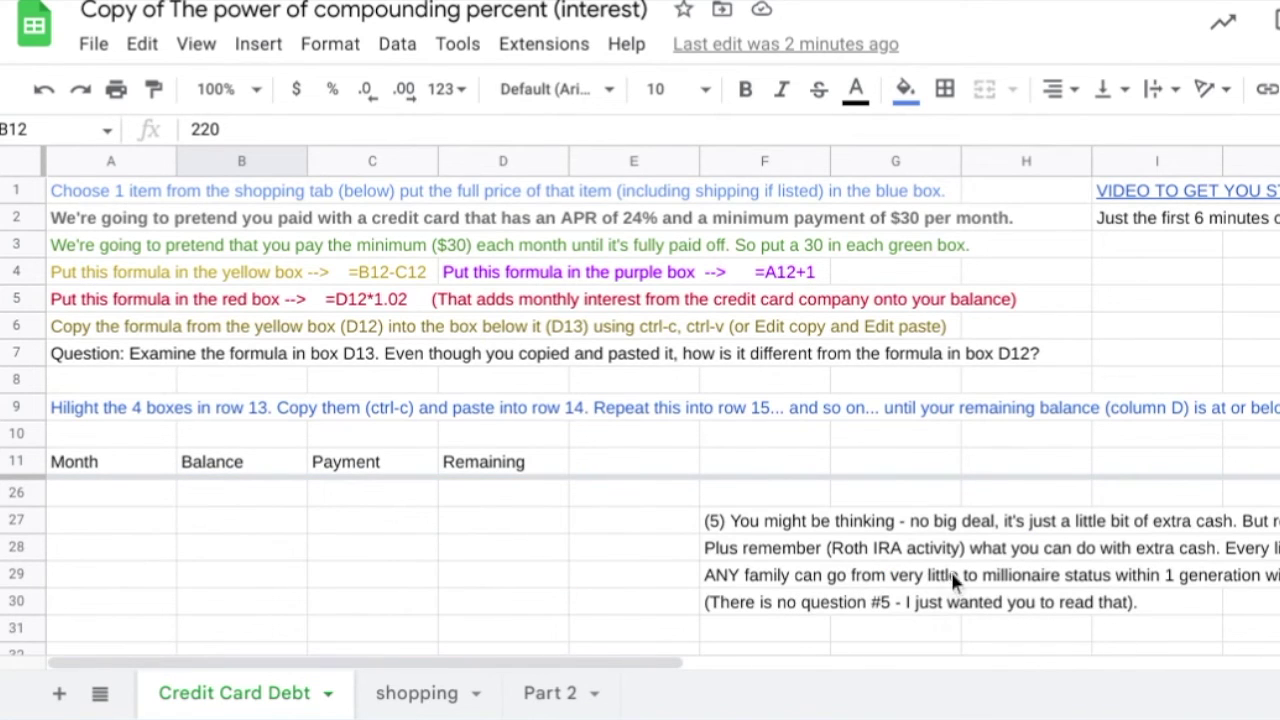
scroll(921, 547, down, 3)
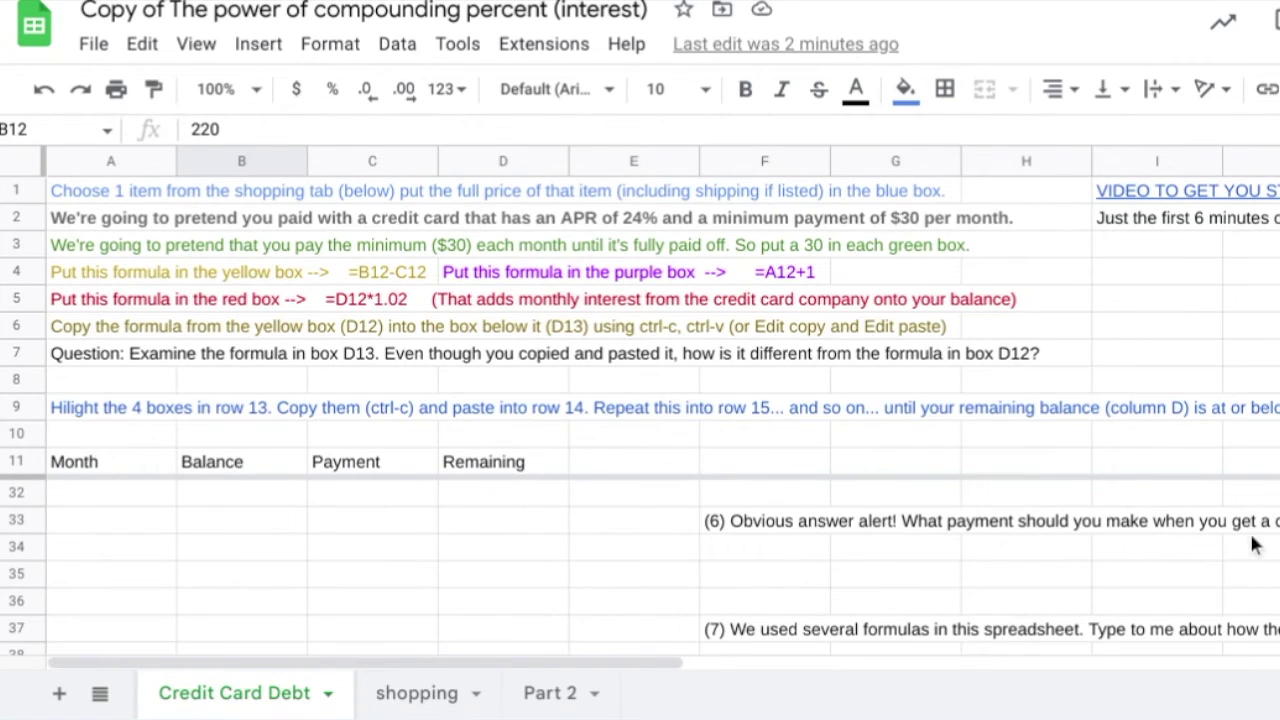
scroll(947, 570, up, 10)
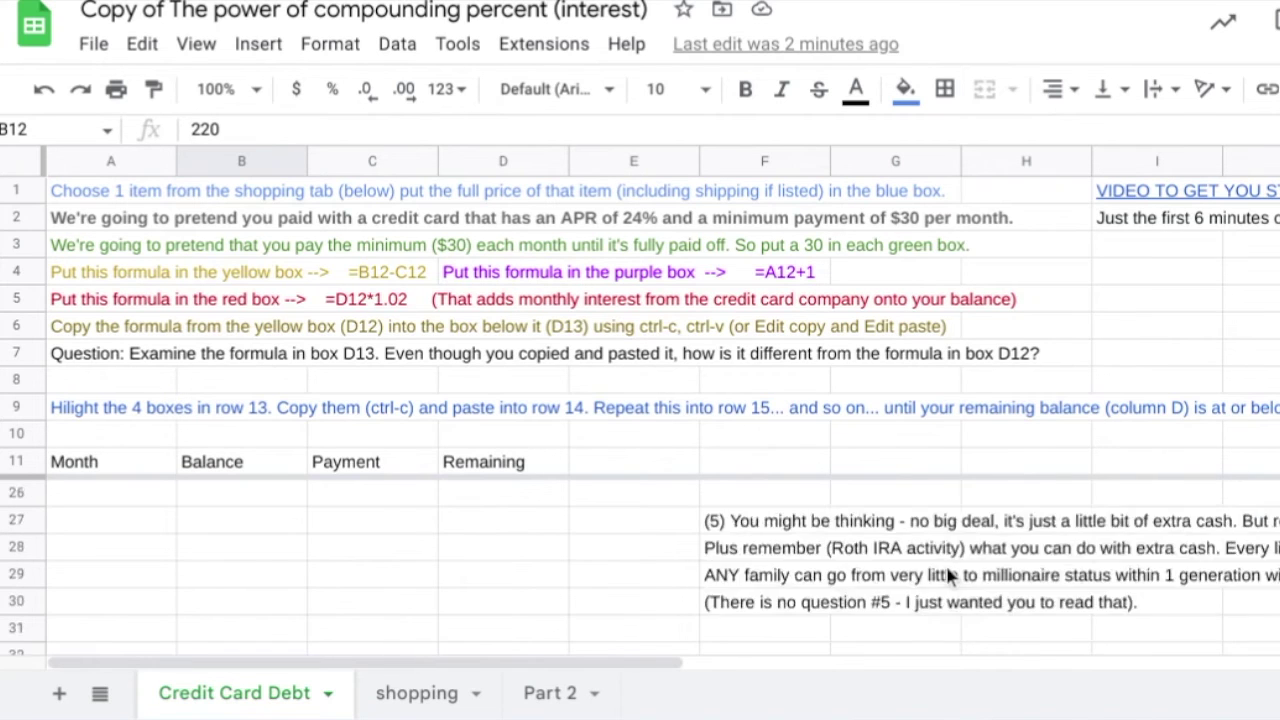
- Set the first payment in C12 to 220 to pay the item's full price at once
click(410, 500)
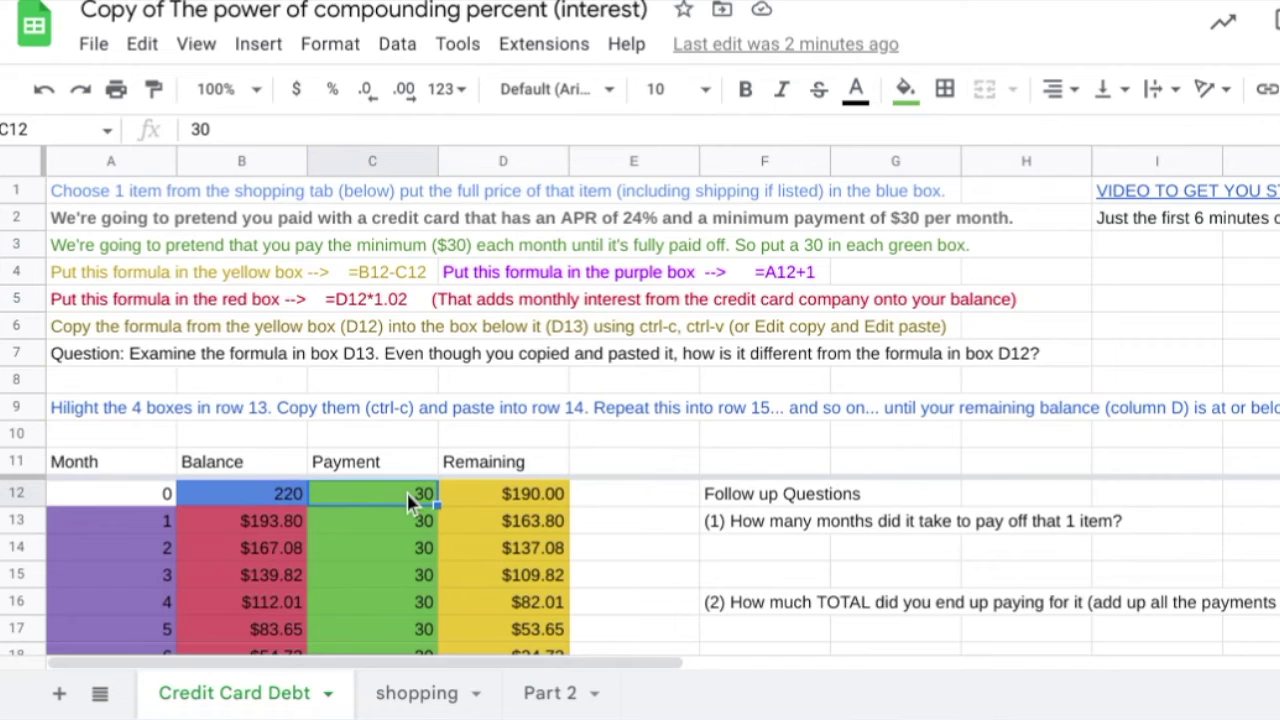
click(264, 493)
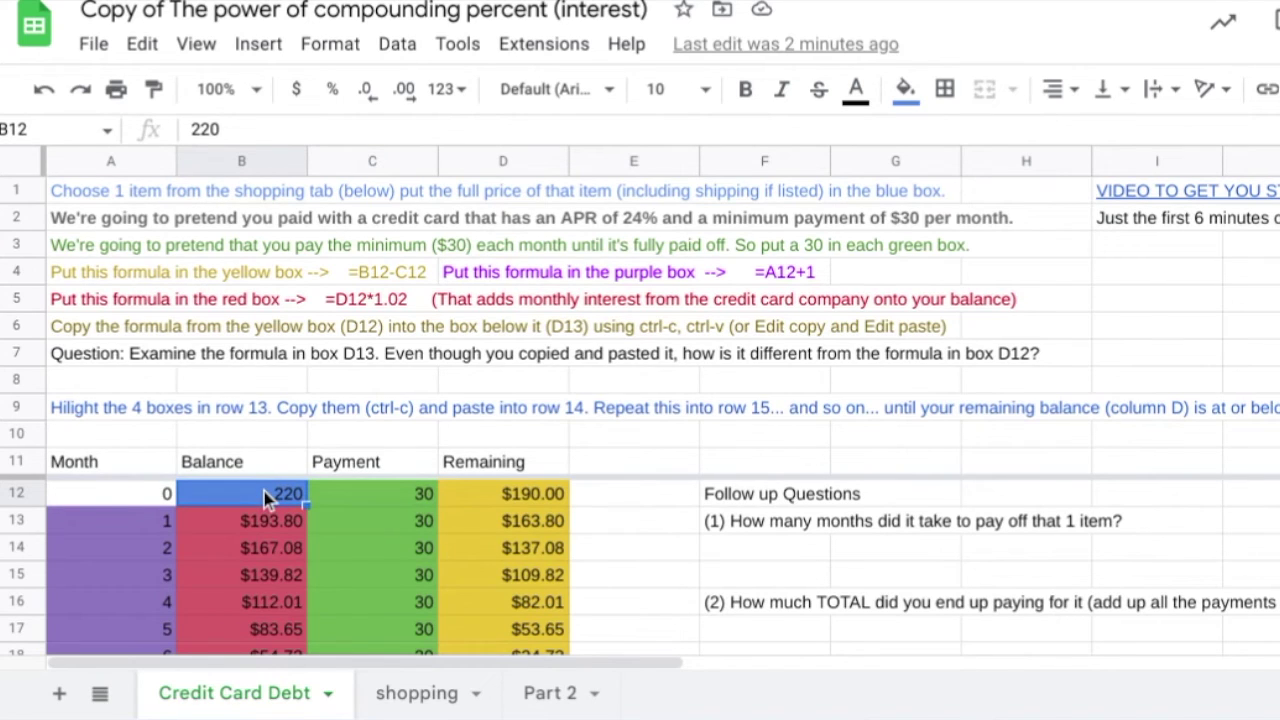
key(Right)
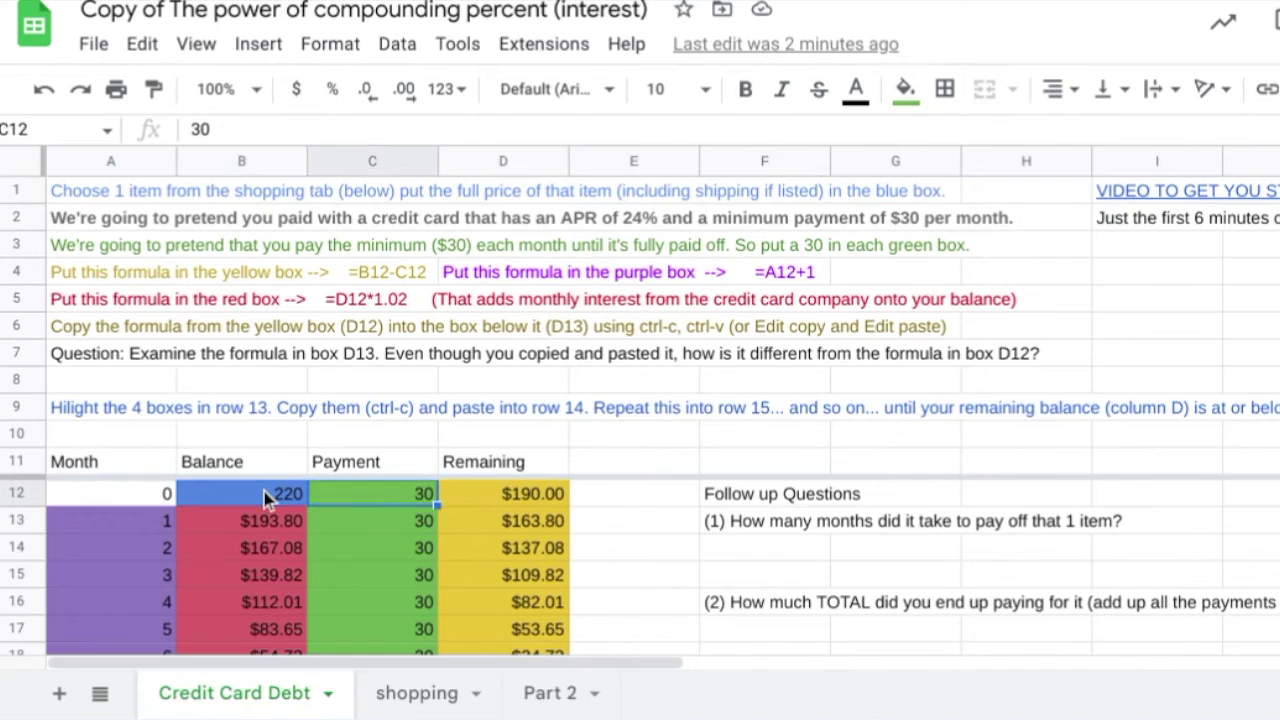
text(220)
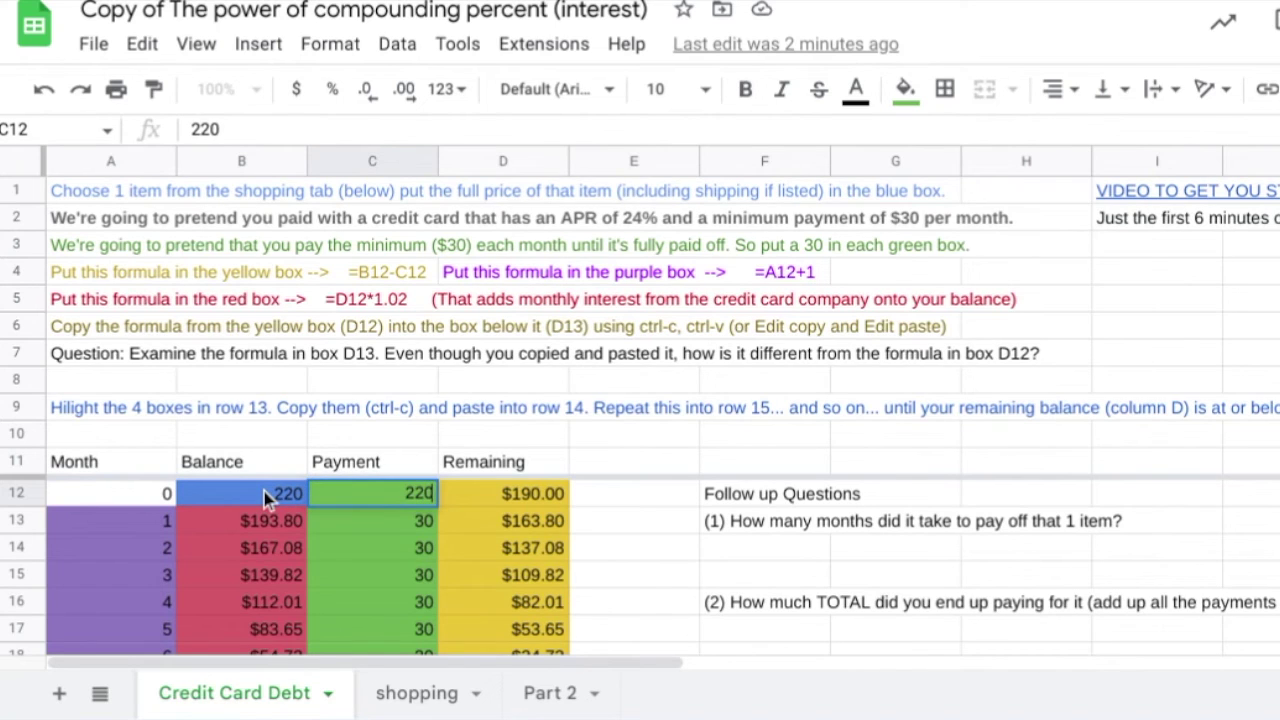
key(Return)
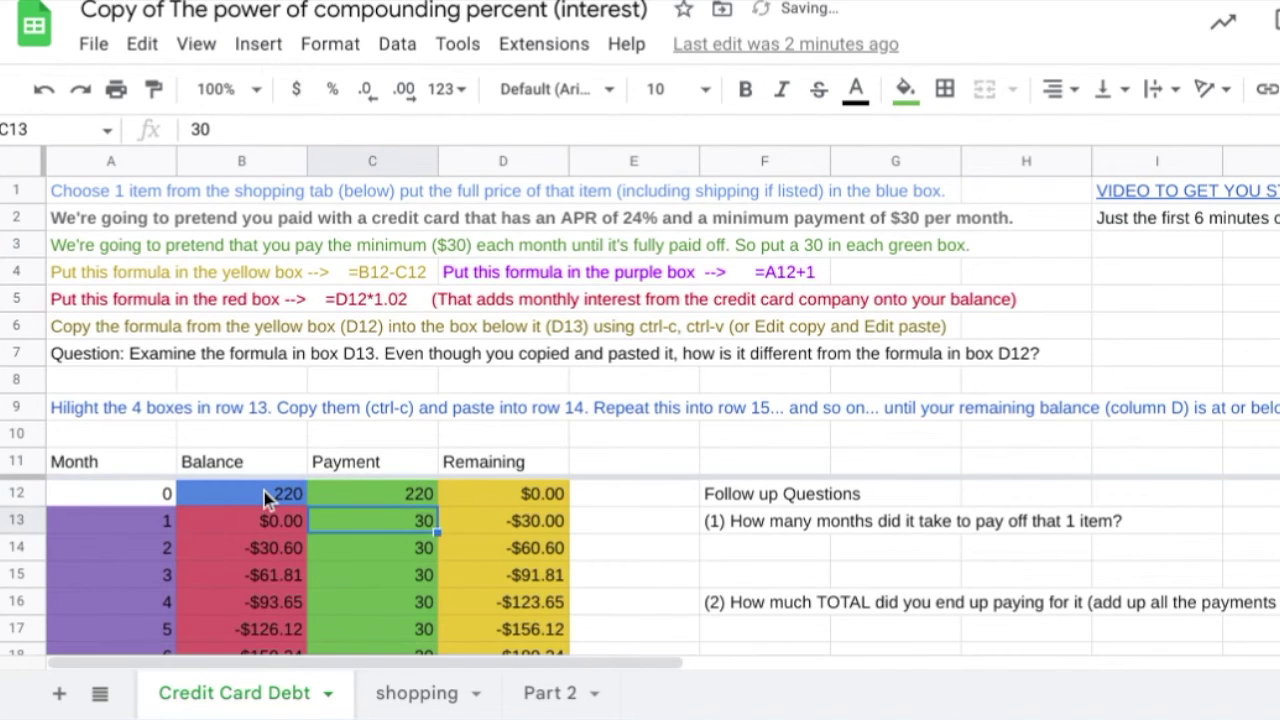
- Check the effect of the full payment on the remaining amount in D12 and the next month's balance in B13
key(Up)
key(Right)
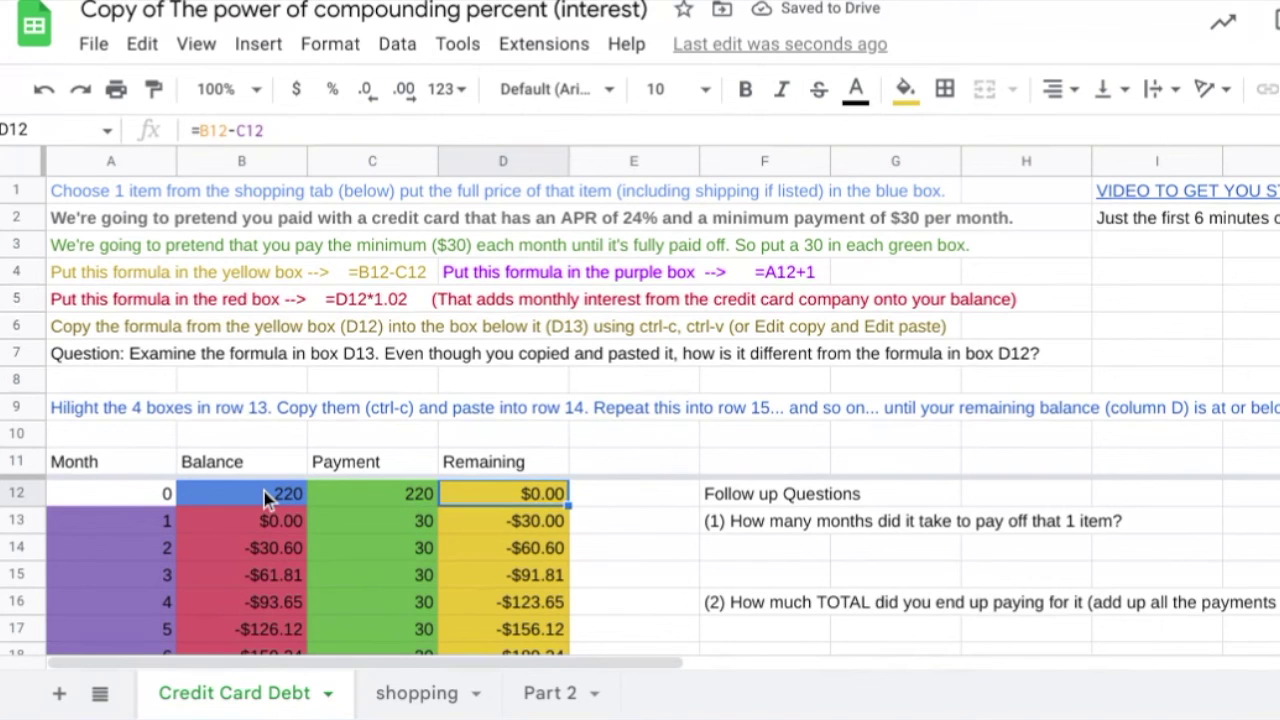
key(Down)
key(Left)
key(Left)
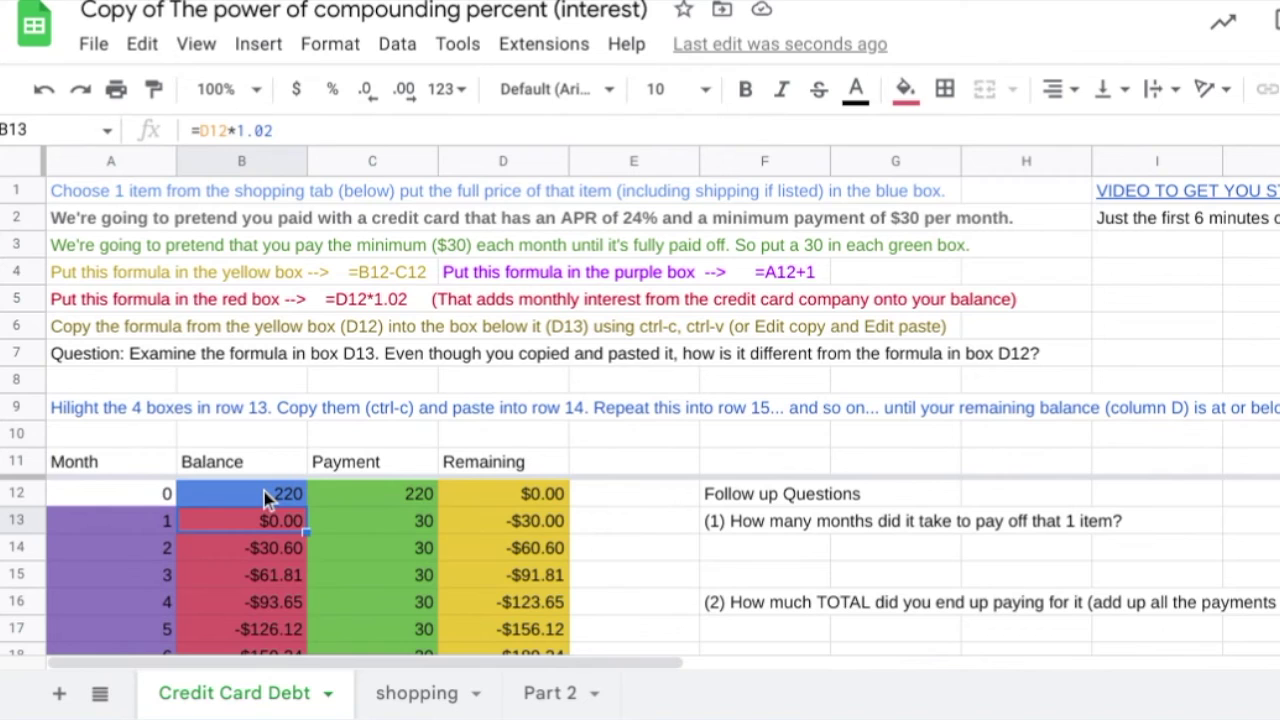
key(Up)
key(Right)
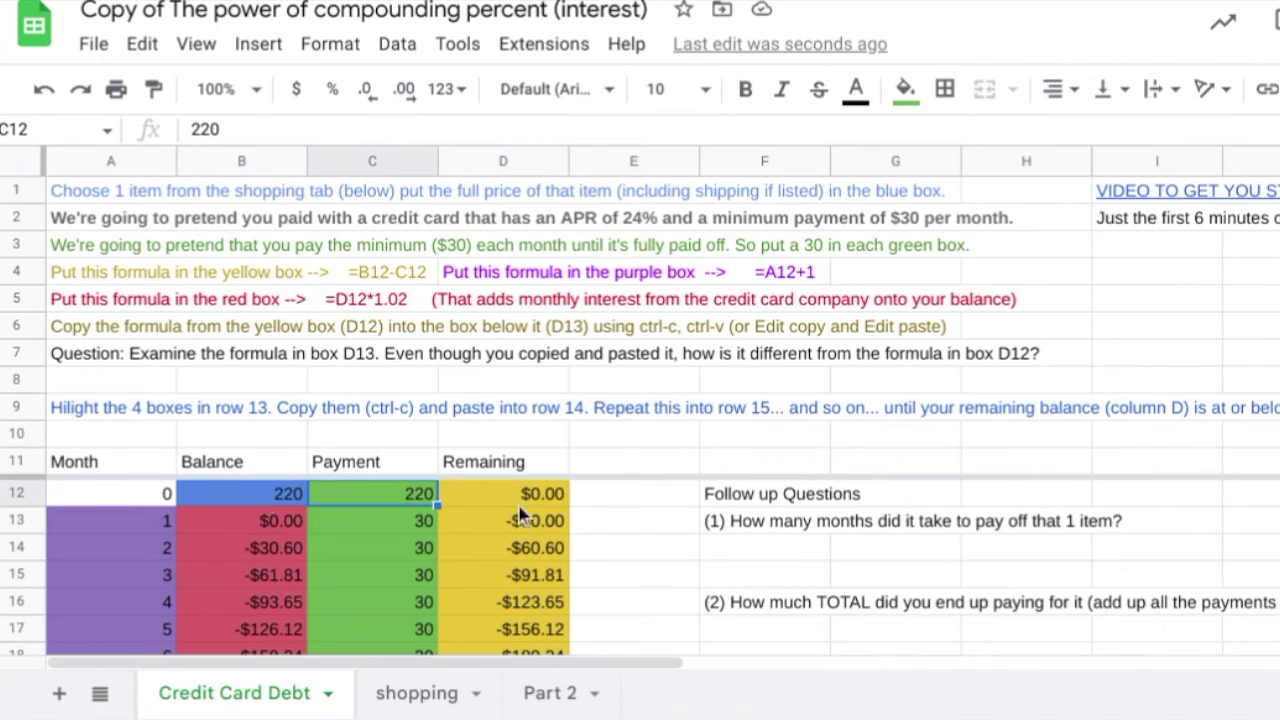
- Read follow-up questions 7 and 8, showing the full text of question 8 in F41
scroll(894, 556, down, 4)
scroll(894, 556, down, 2)
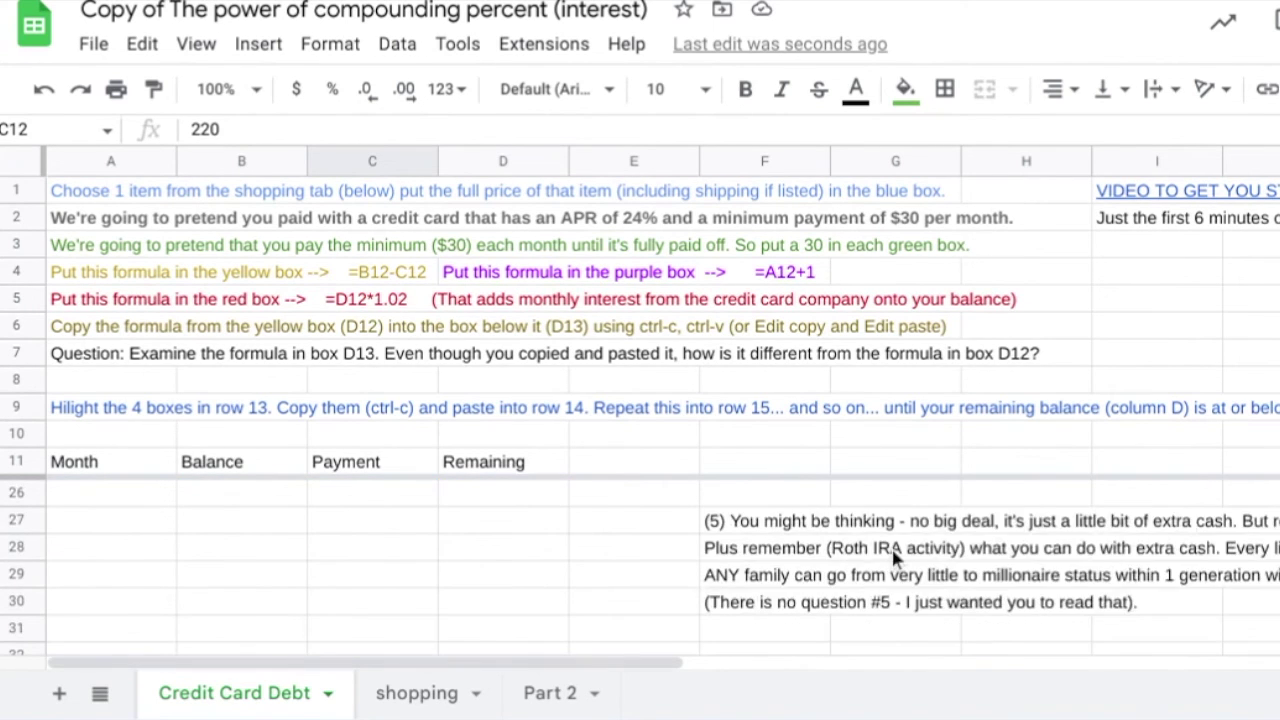
scroll(894, 558, down, 2)
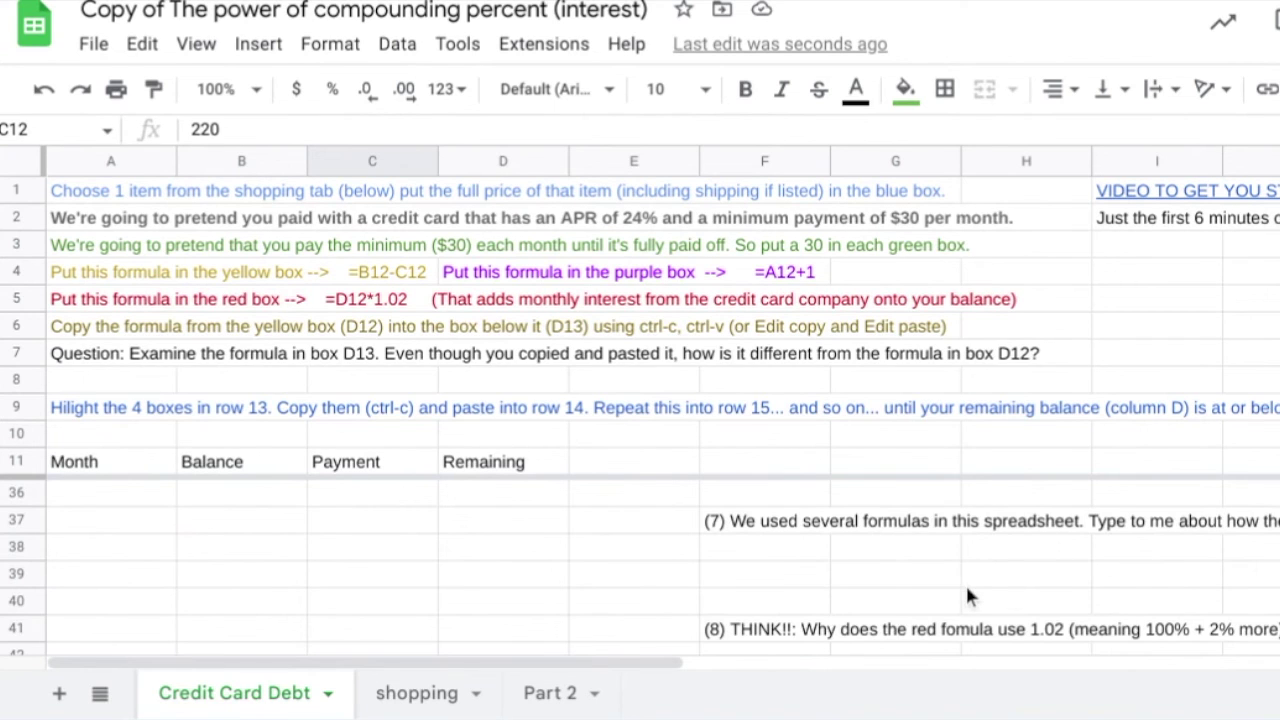
scroll(967, 597, down, 1)
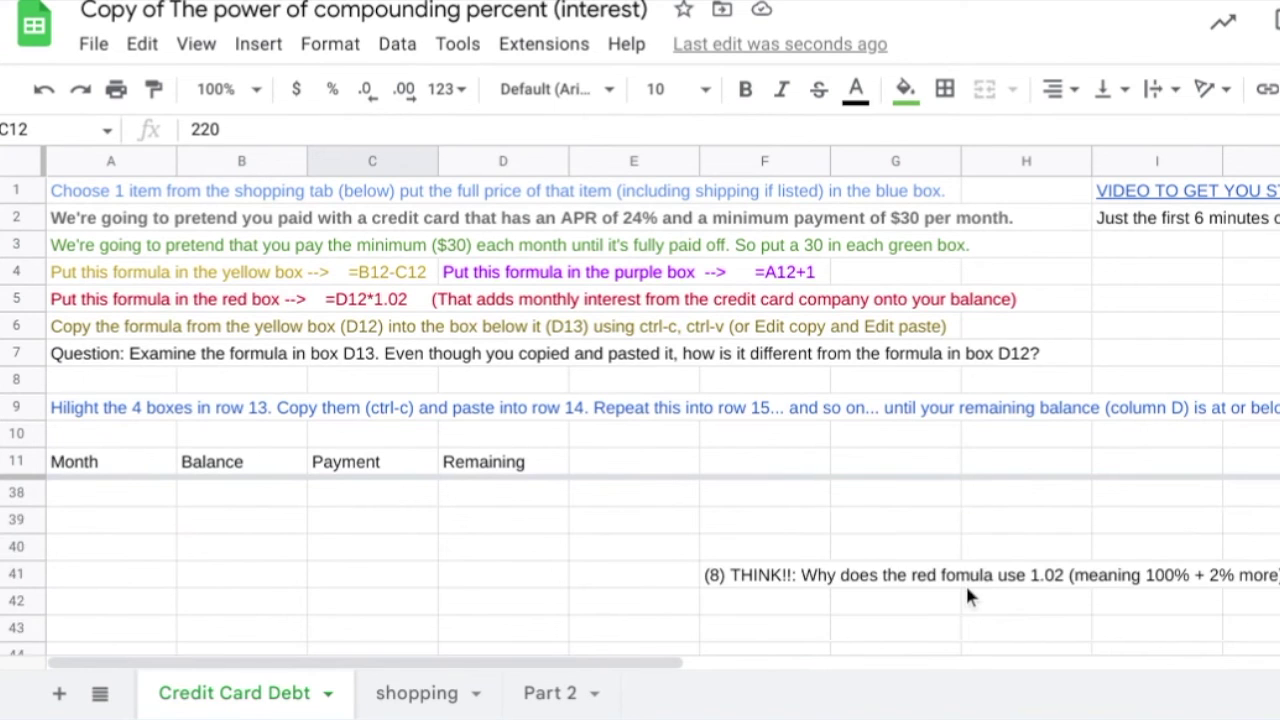
click(757, 578)
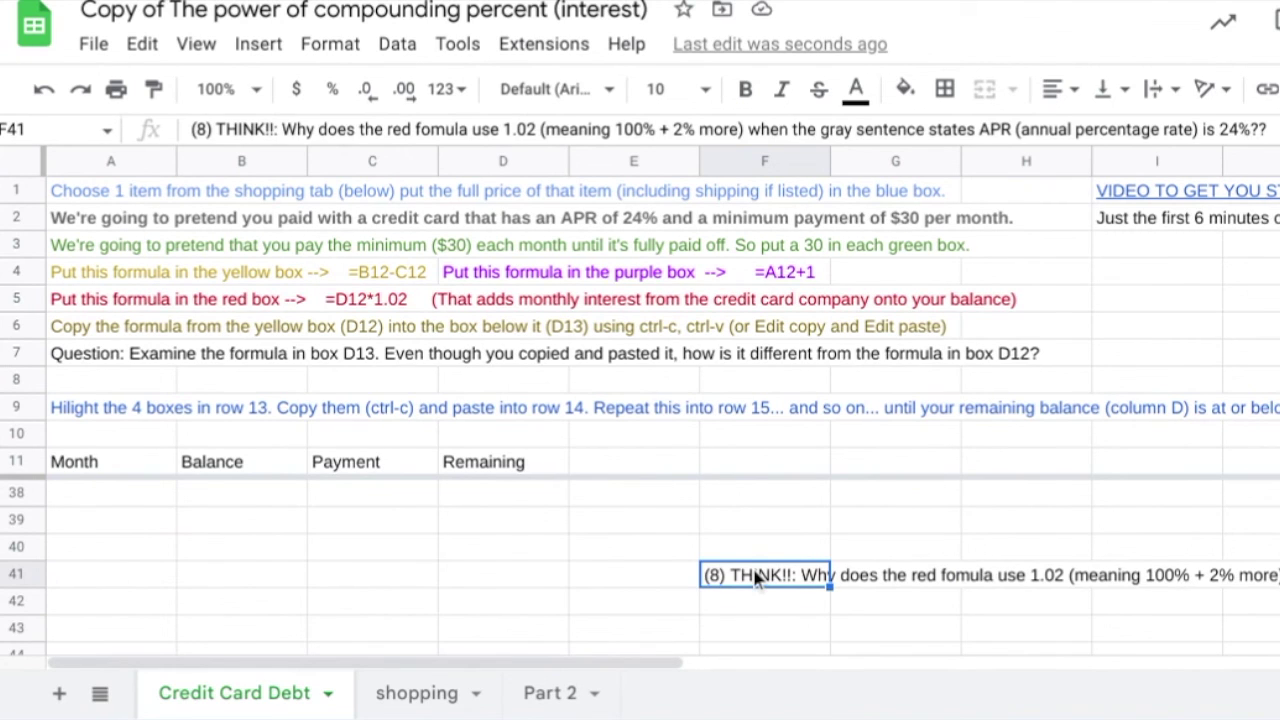
key(Down)
key(Up)
key(Down)
key(Up)
- Move down column F to question 9 in rows 45 to 47 and read its closing question in F47
key(Down)
key(Down)
key(Down)
key(Down)
key(Down)
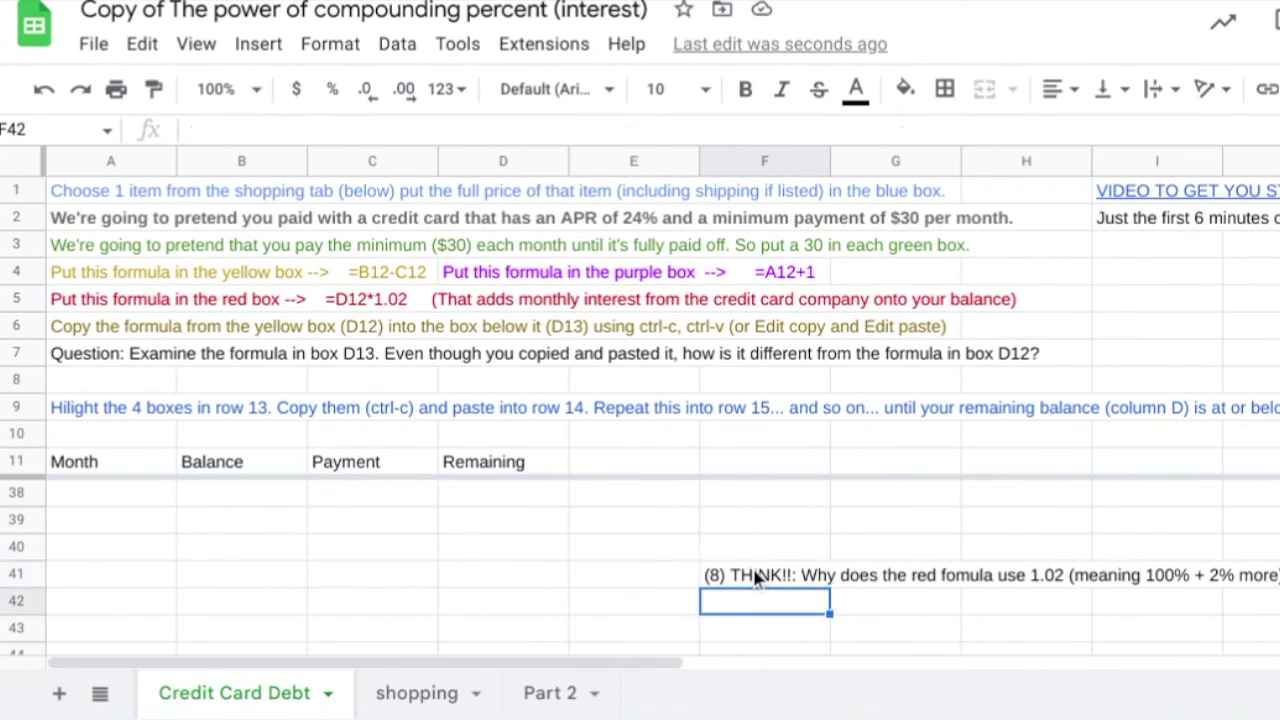
key(Down)
key(Down)
key(Down)
key(Down)
key(Down)
key(Down)
key(Down)
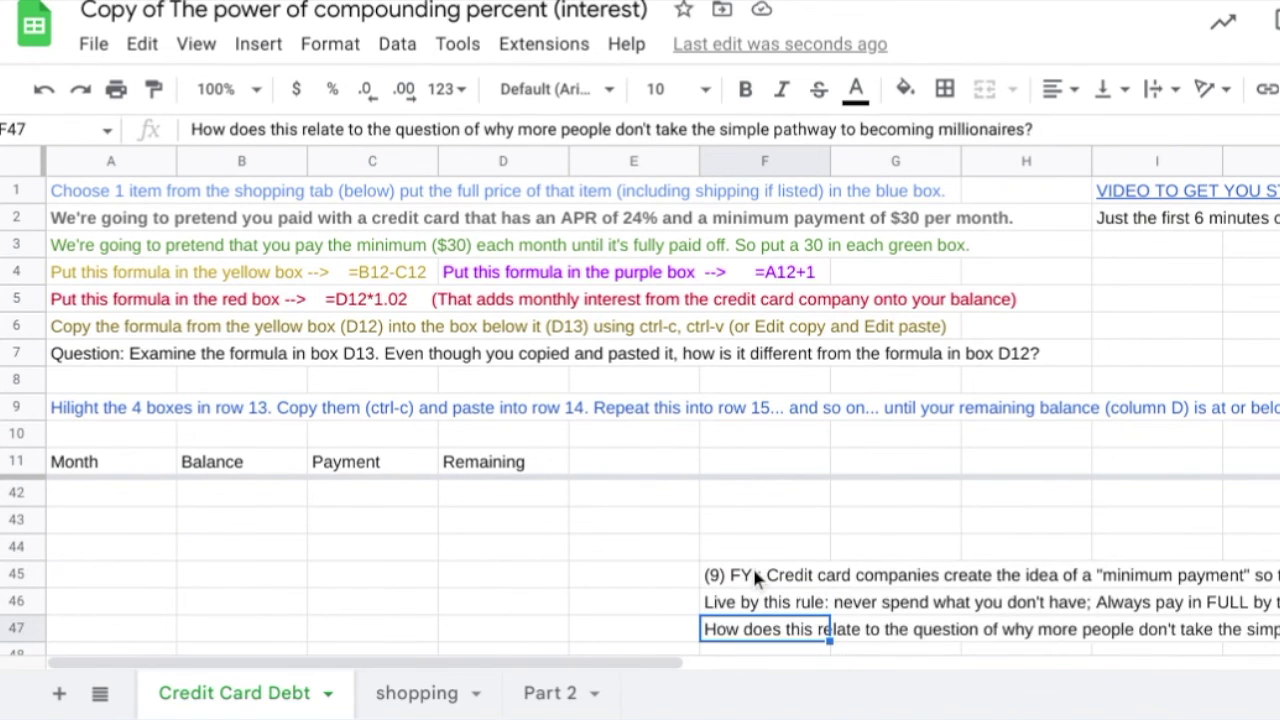
- Look back over the questions in column F and show the full text of question 10 in F51
key(Up)
key(Up)
key(Up)
key(Up)
key(Up)
key(Up)
key(Up)
key(Up)
key(Up)
key(Up)
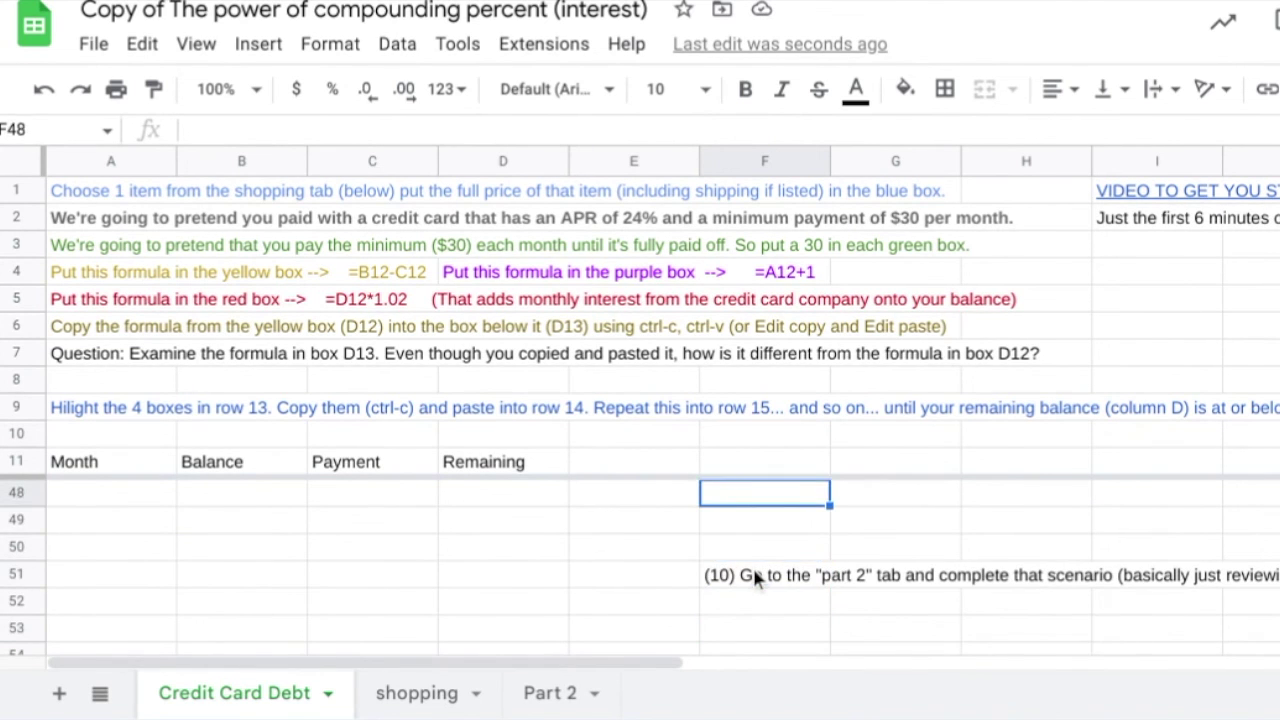
key(Down)
key(Down)
key(Down)
key(Down)
key(Down)
key(Down)
key(Down)
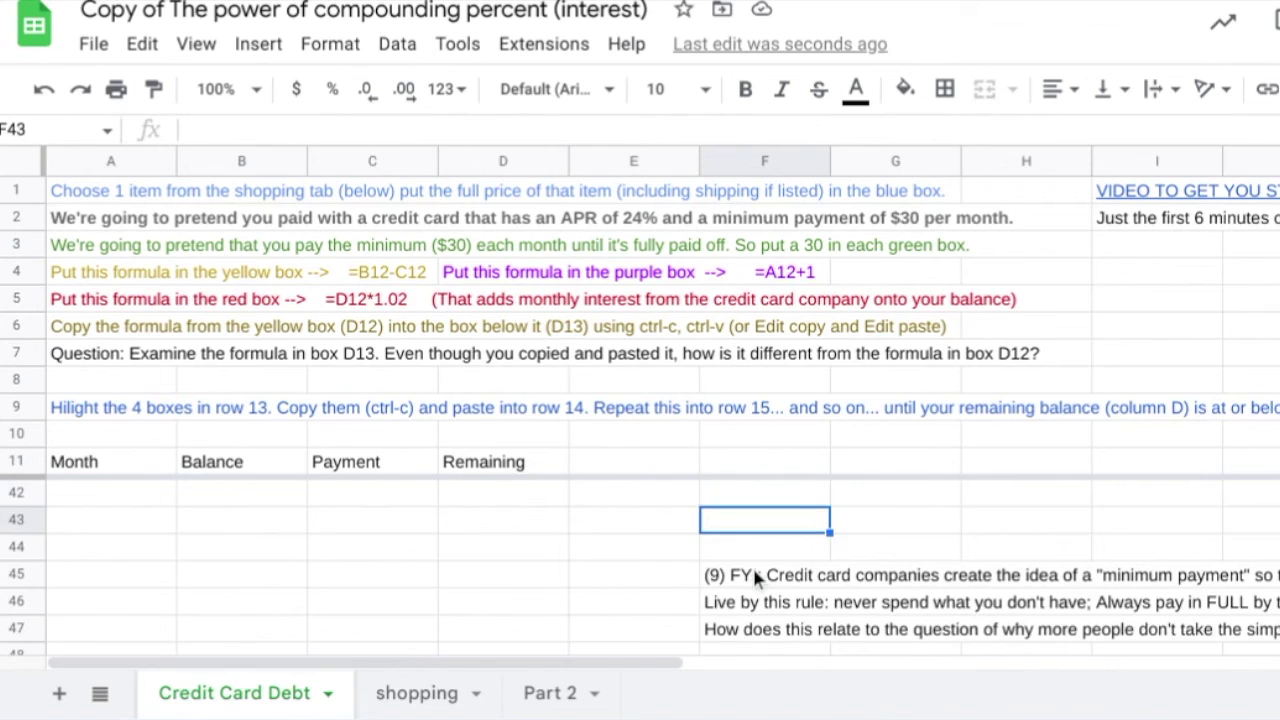
key(Down)
key(Down)
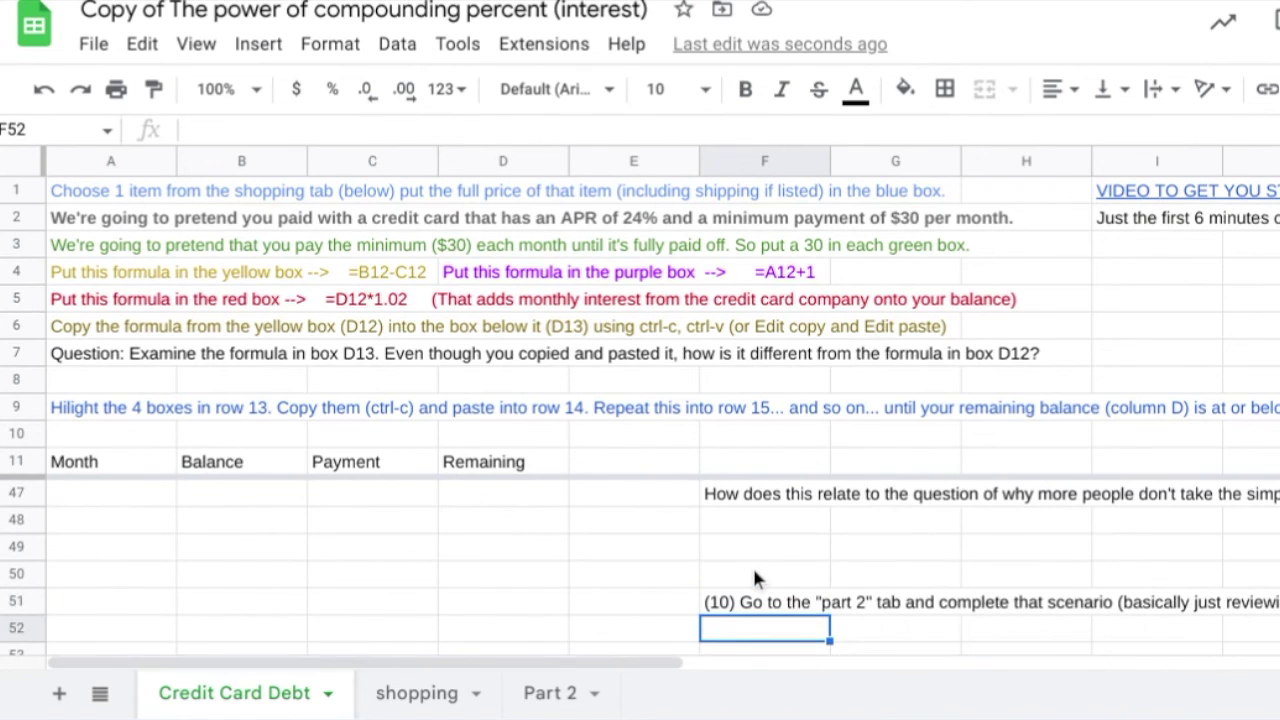
key(Up)
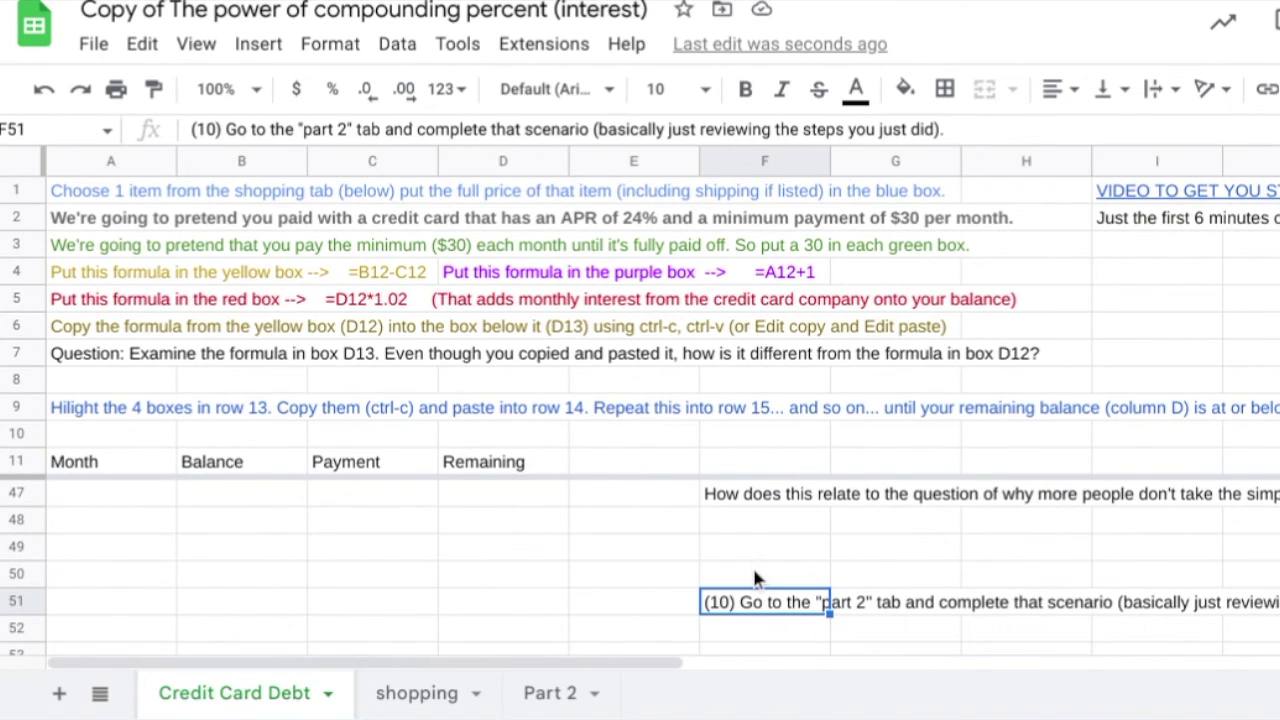